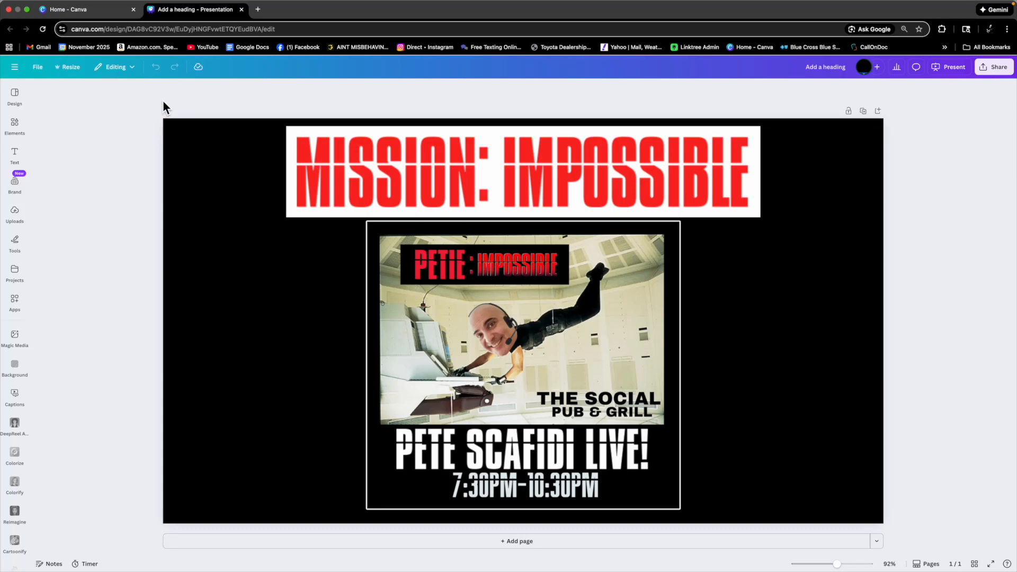
Create a new blank presentation design from the home page.
click(106, 16)
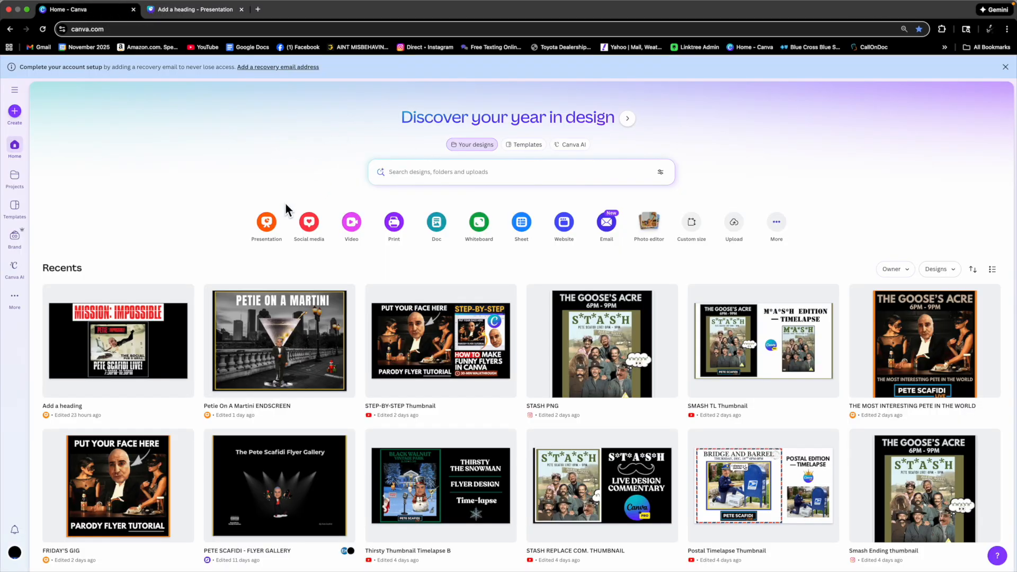
click(267, 222)
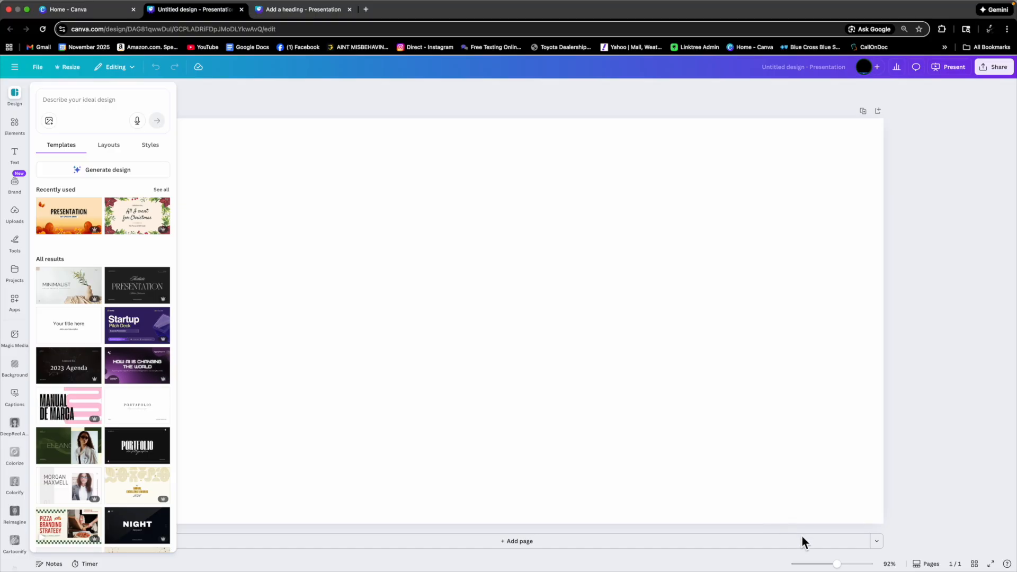
drag(838, 566, 835, 567)
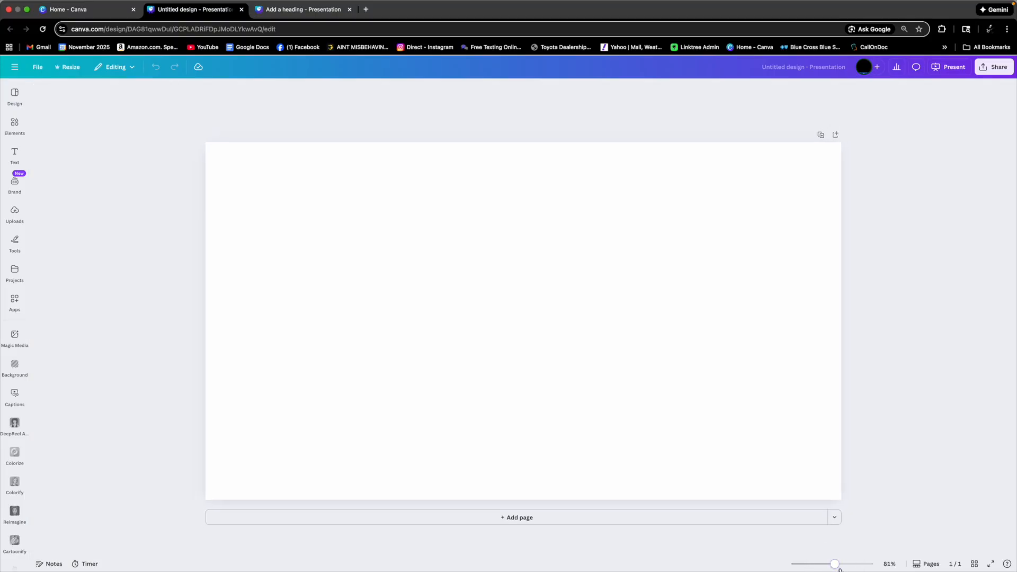
click(579, 373)
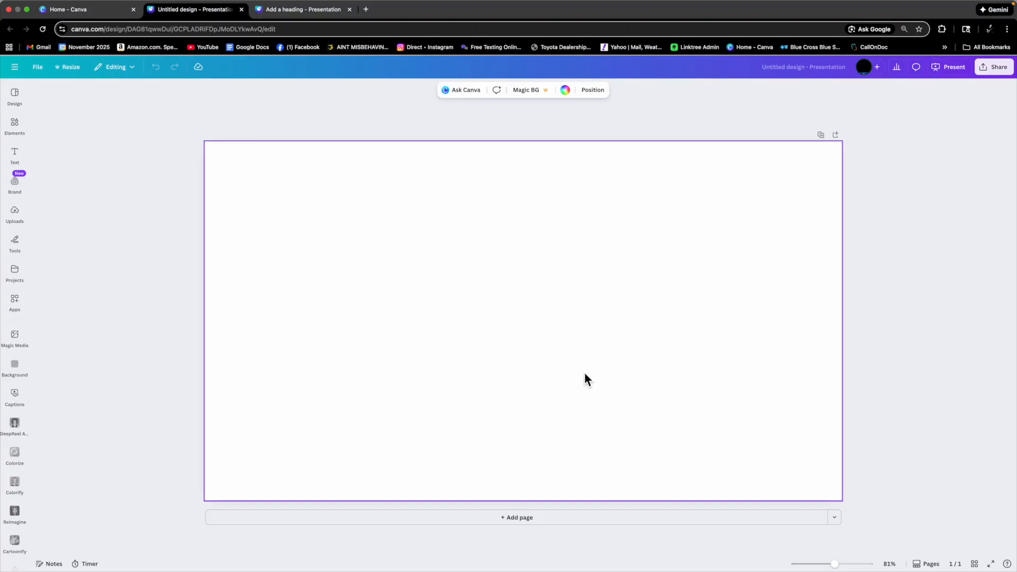
click(104, 10)
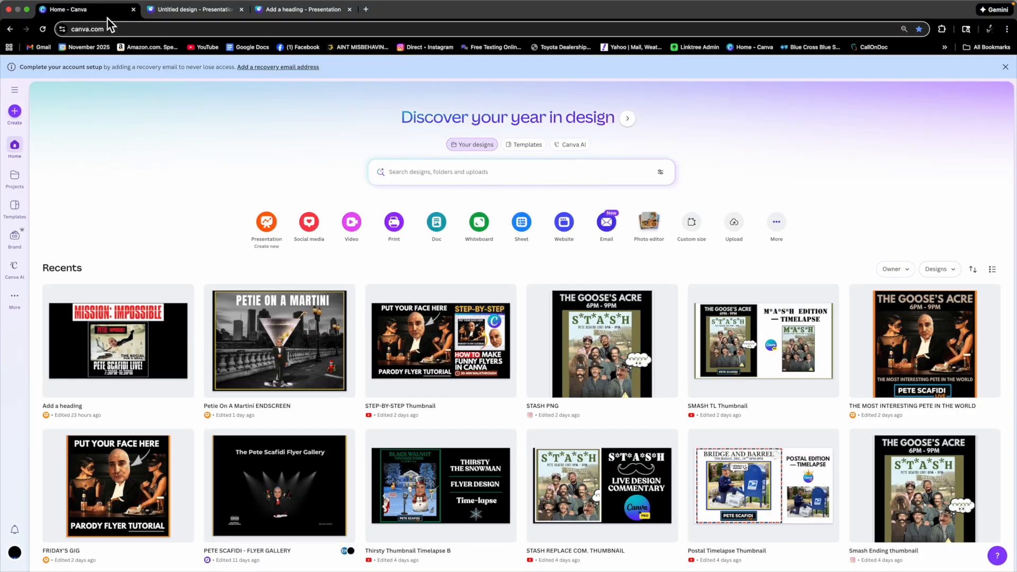
click(310, 223)
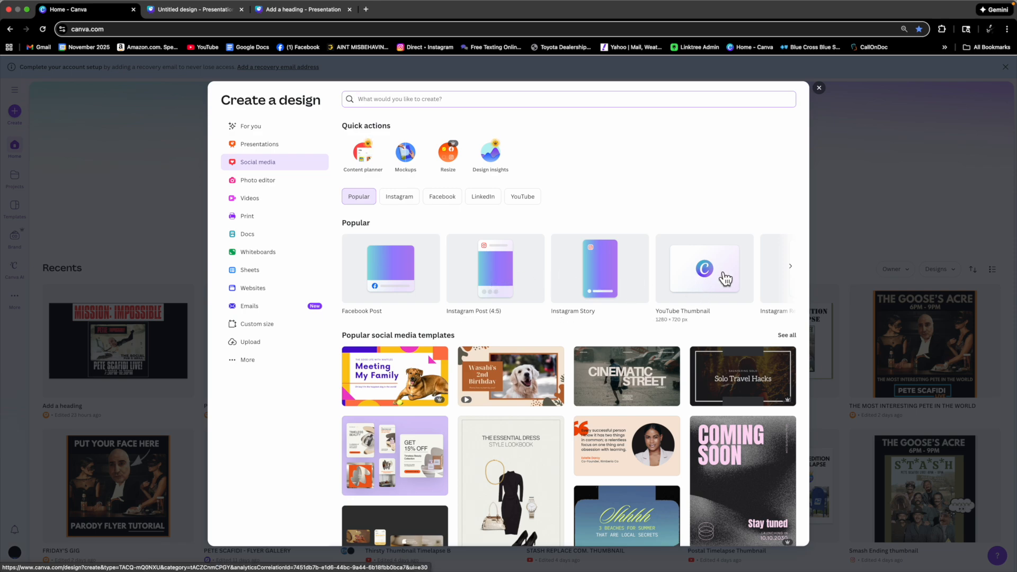
click(501, 289)
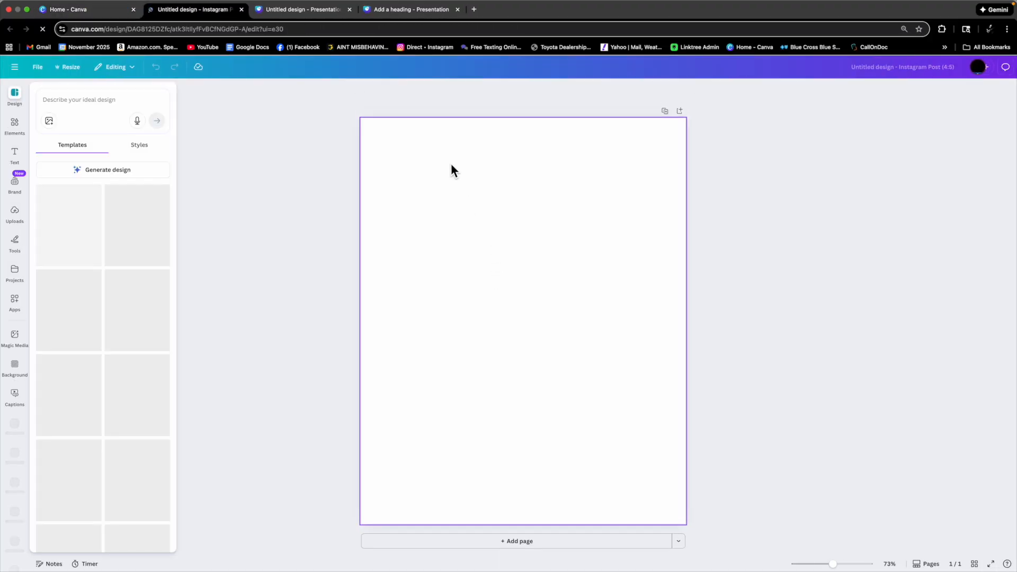
click(567, 364)
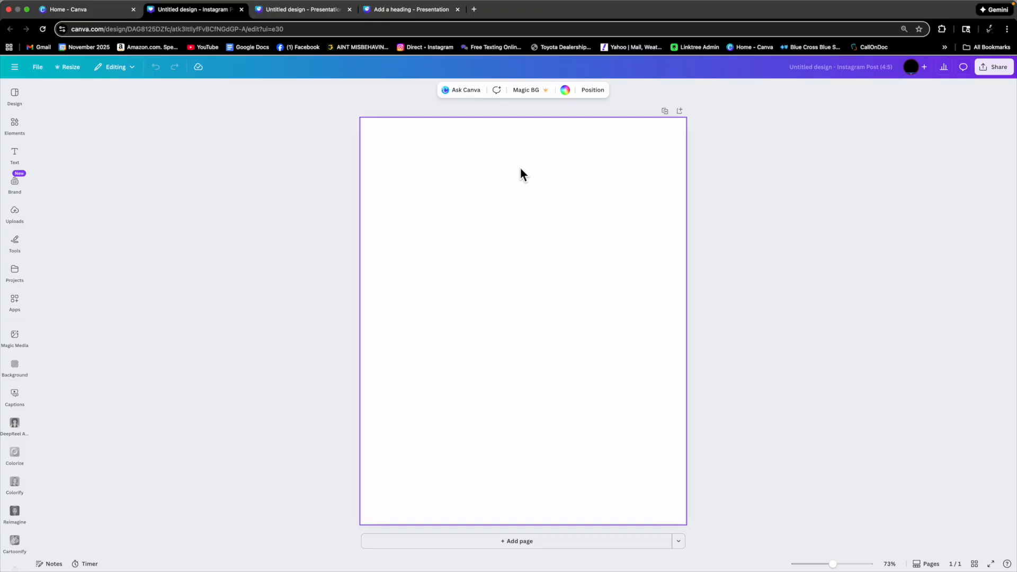
click(242, 9)
click(868, 133)
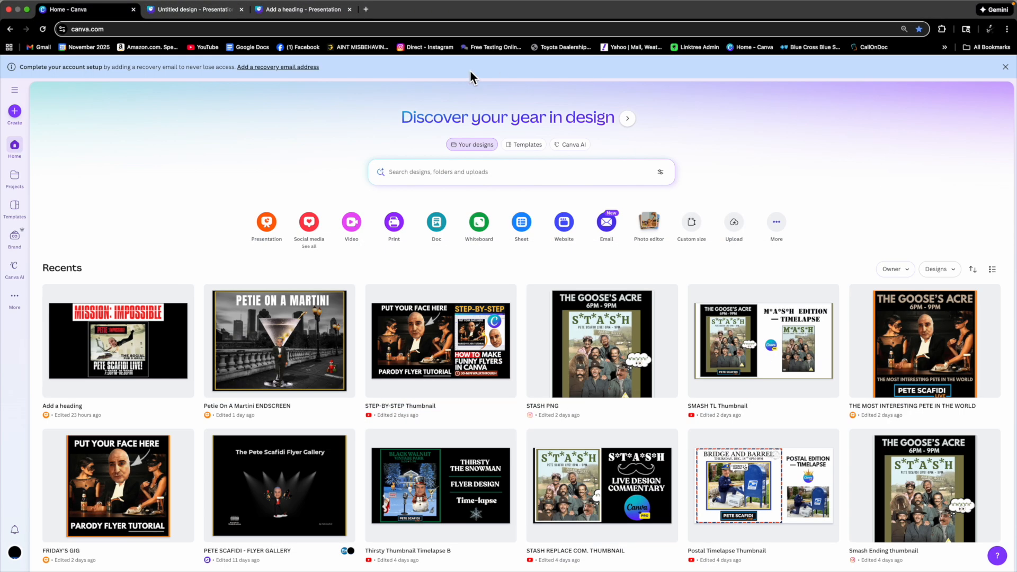
Rename the new presentation as "Petie Impossible".
click(274, 10)
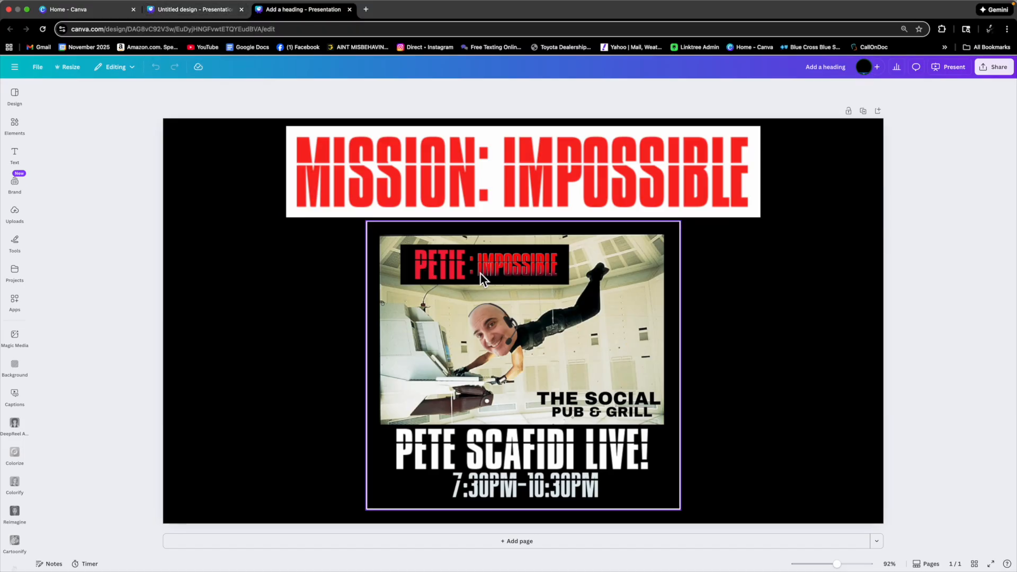
click(195, 21)
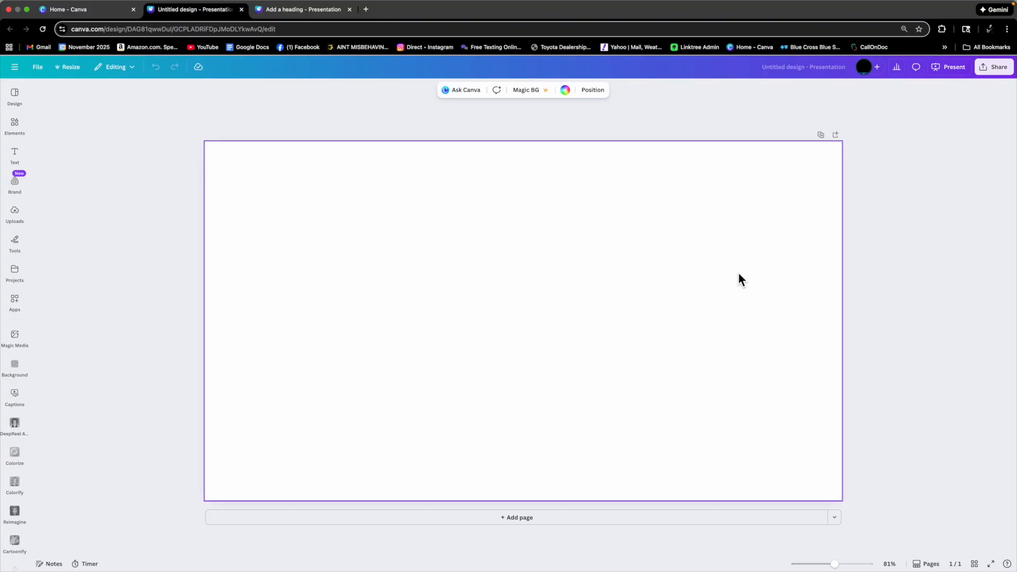
click(775, 68)
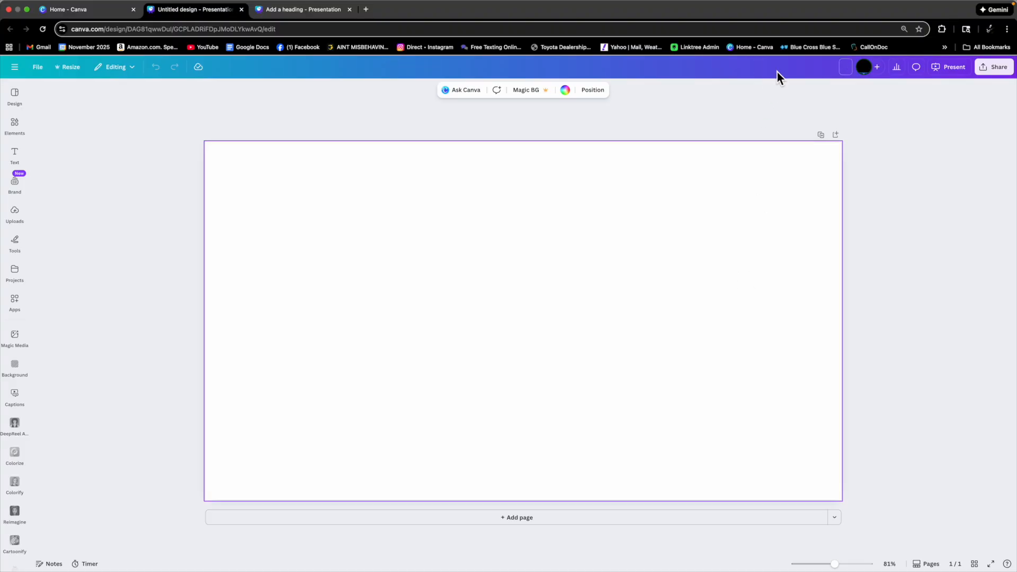
text(Petie Impossible)
click(702, 201)
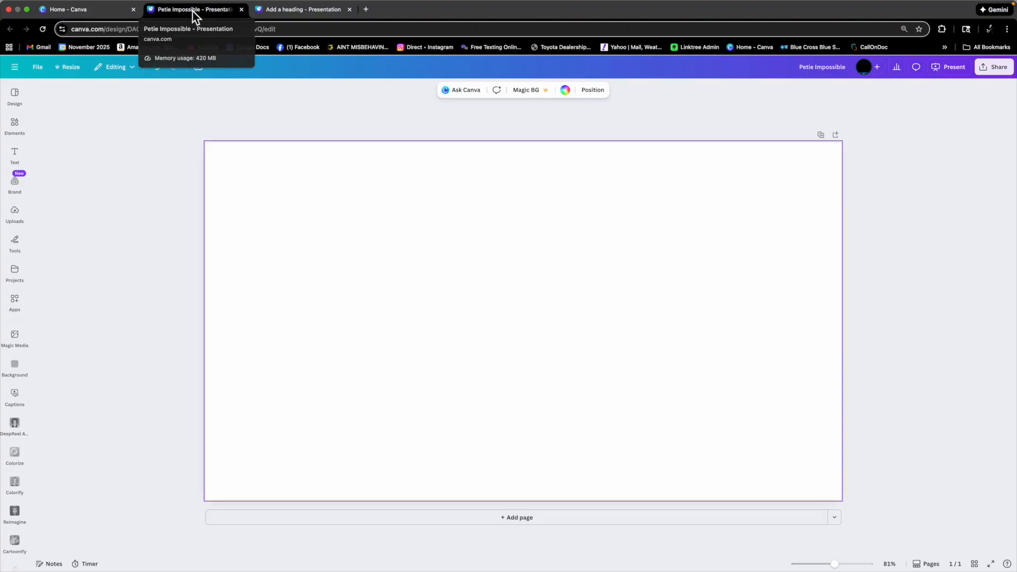
Search Google Images for "mission impossible" in a new browser tab.
click(369, 15)
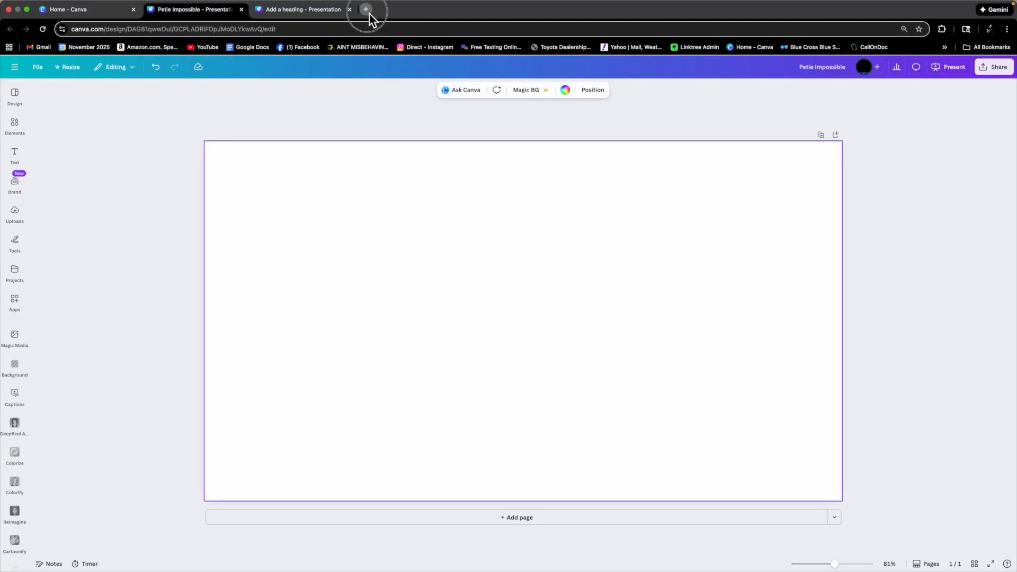
text(mission impossible)
key(Return)
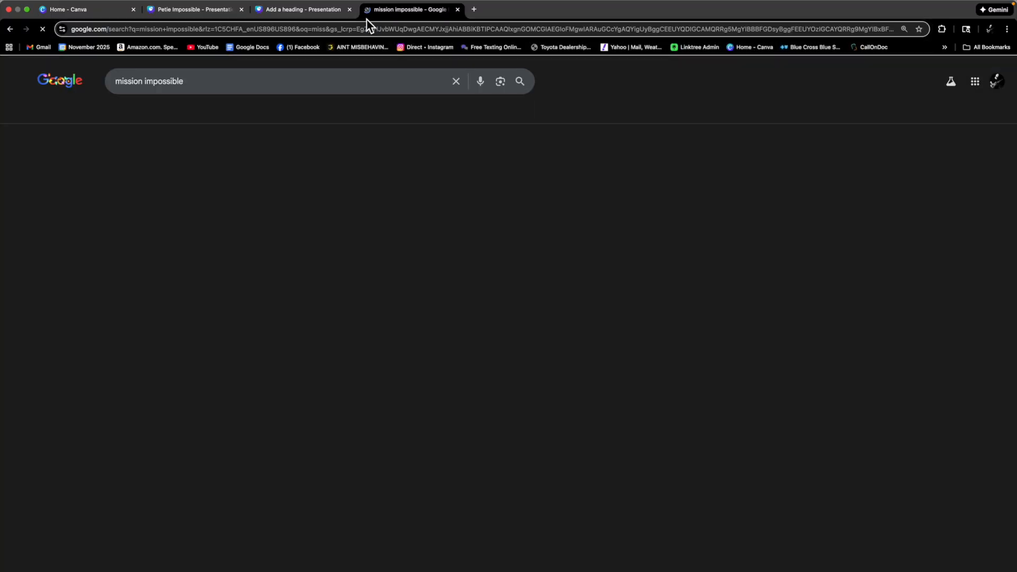
click(236, 116)
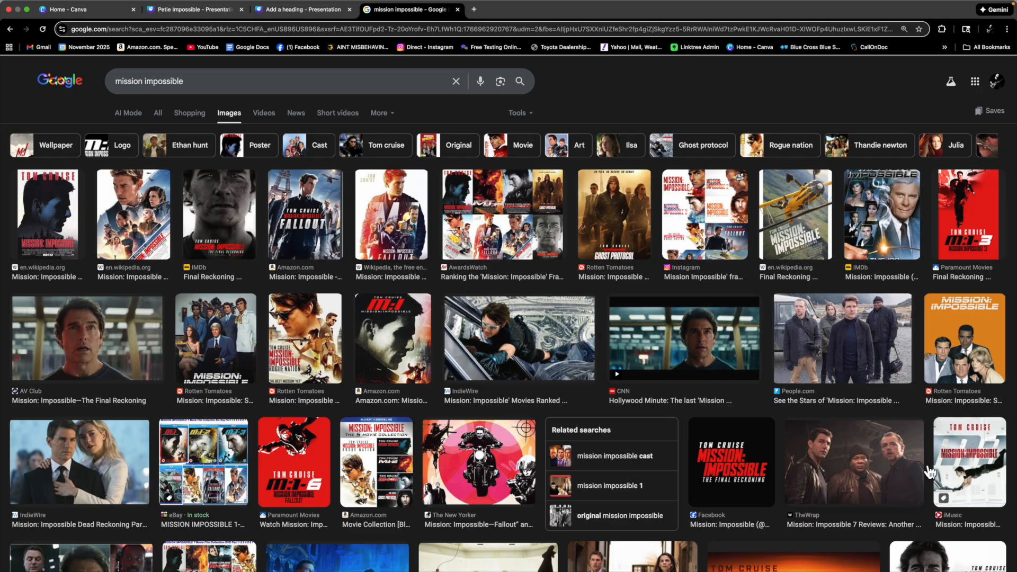
Copy the Den of Geek image of the hanging vault scene from the image results.
click(951, 460)
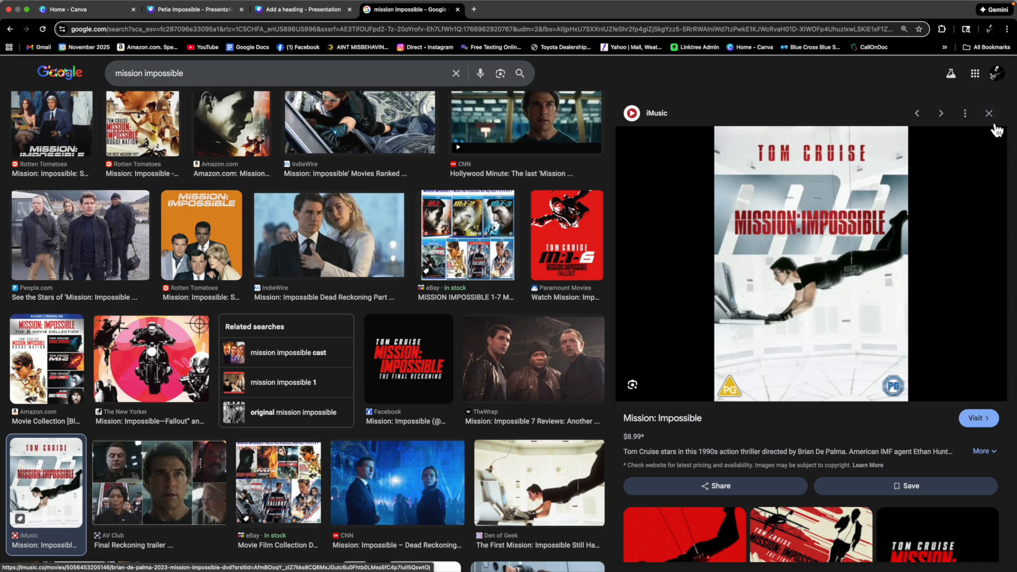
click(989, 114)
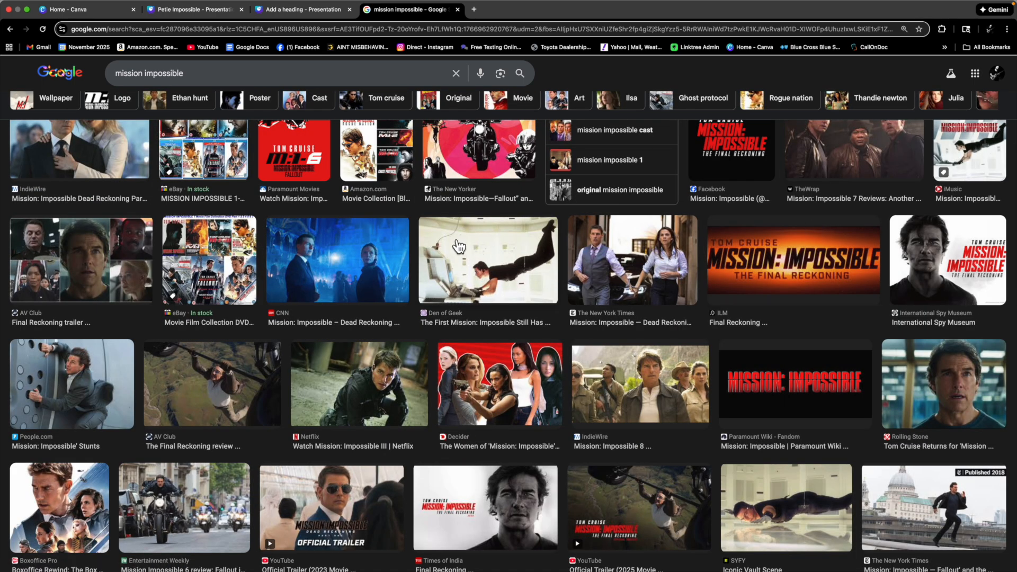
click(470, 259)
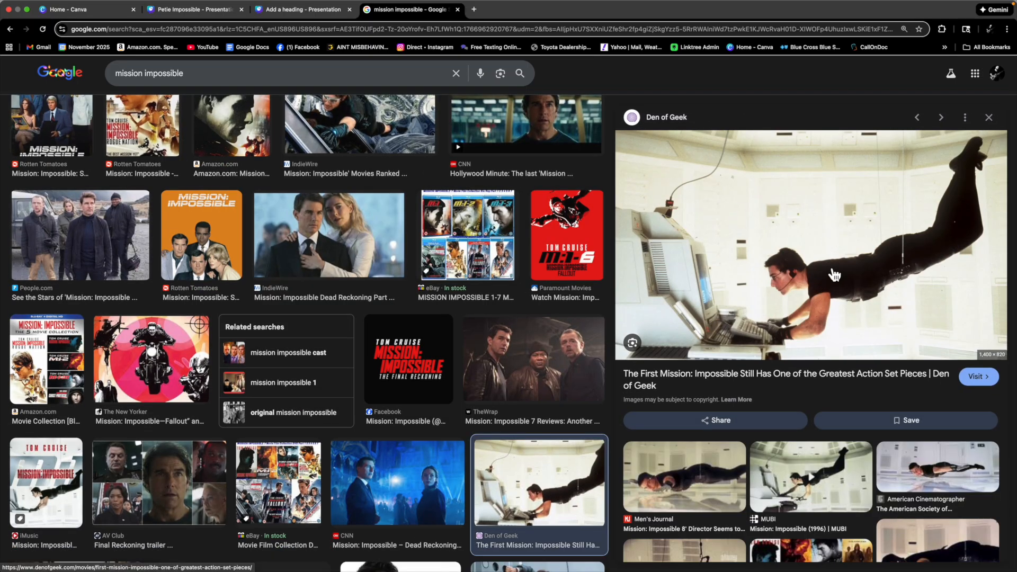
right_click(796, 229)
click(825, 337)
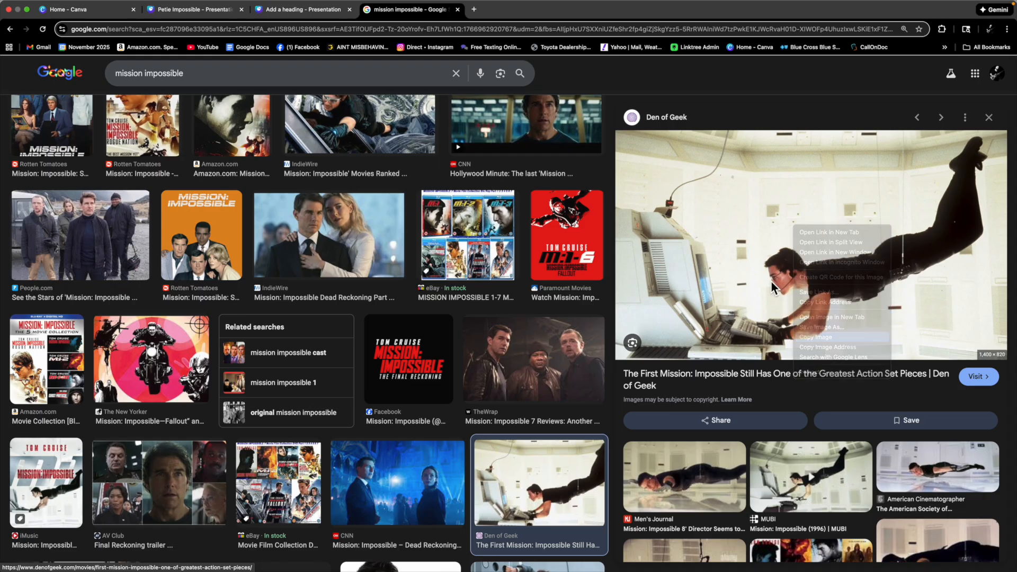
Try to paste the copied image onto the presentation page and delete the broken placeholder.
click(196, 10)
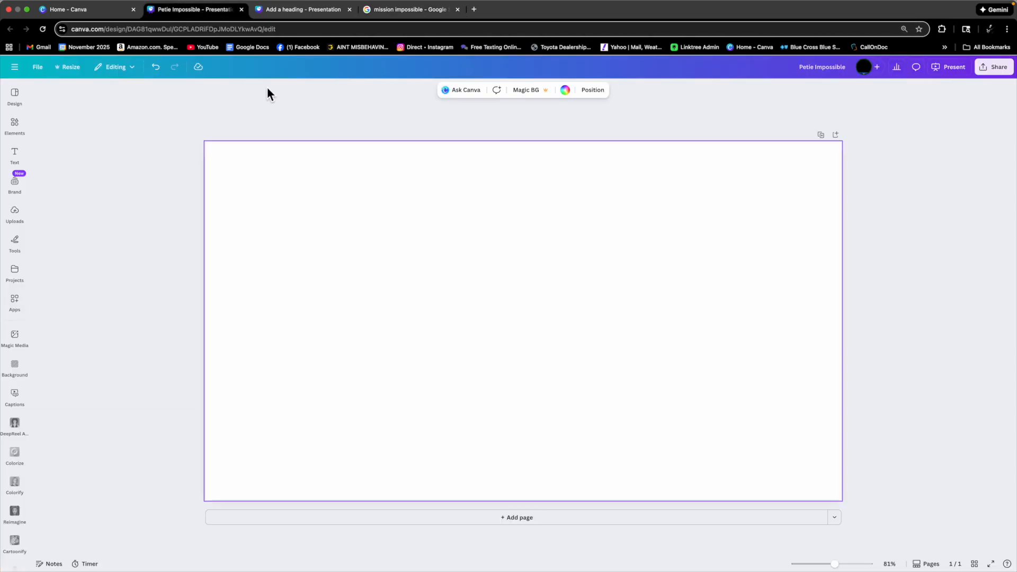
right_click(424, 249)
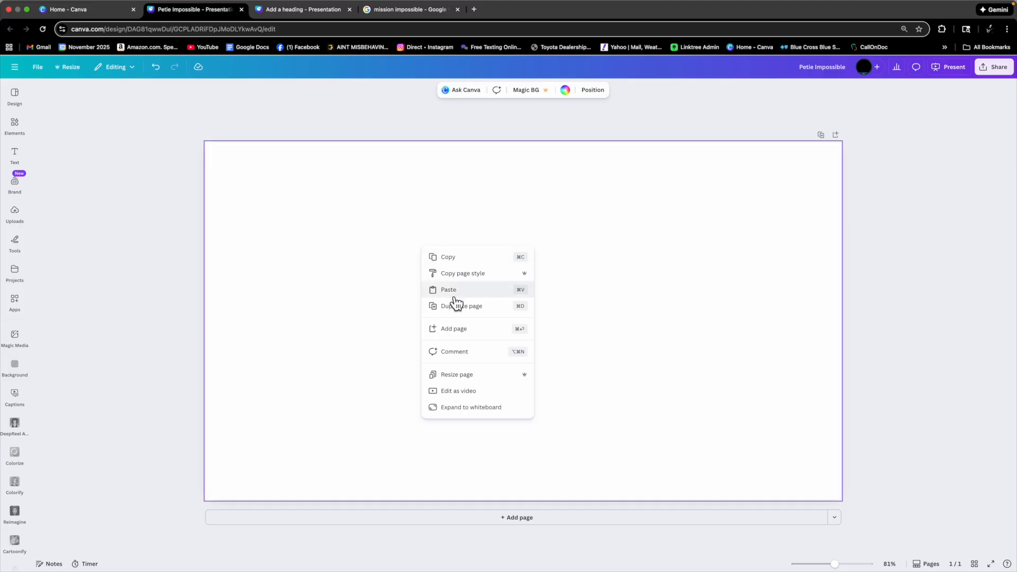
click(454, 296)
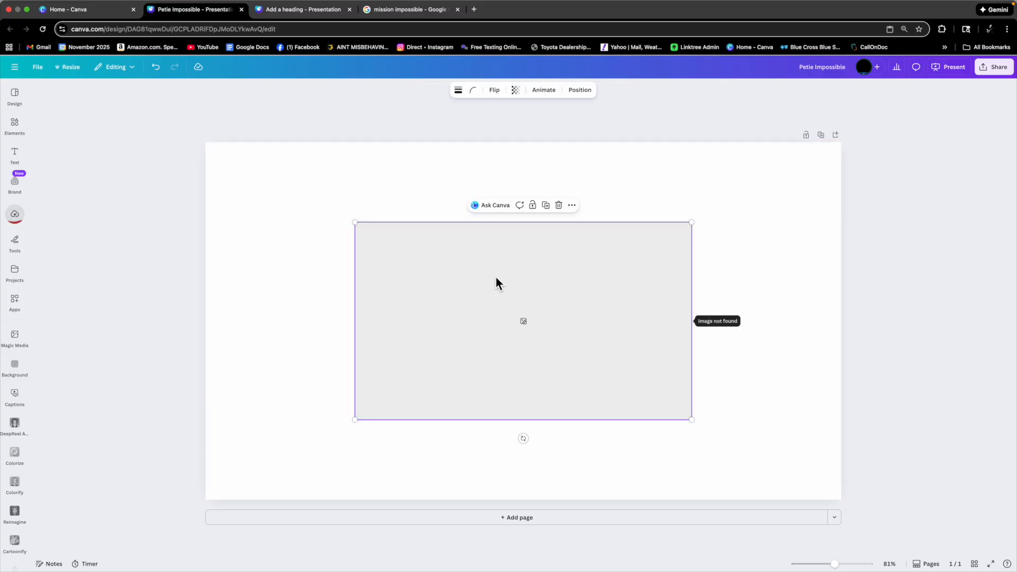
drag(497, 277, 526, 279)
key(BackSpace)
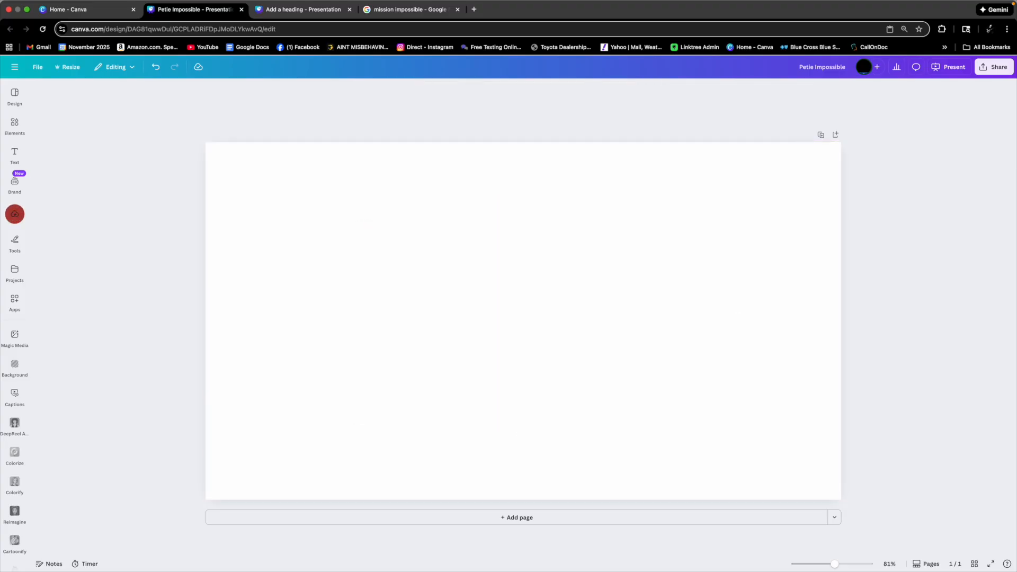
Paste the copied image onto the page again and delete it from the page.
right_click(514, 275)
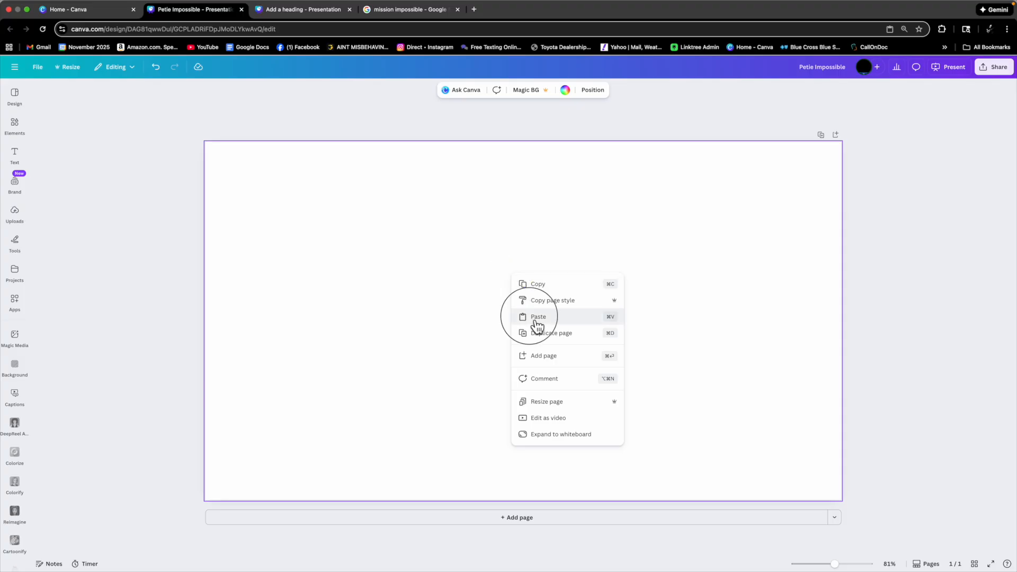
click(538, 318)
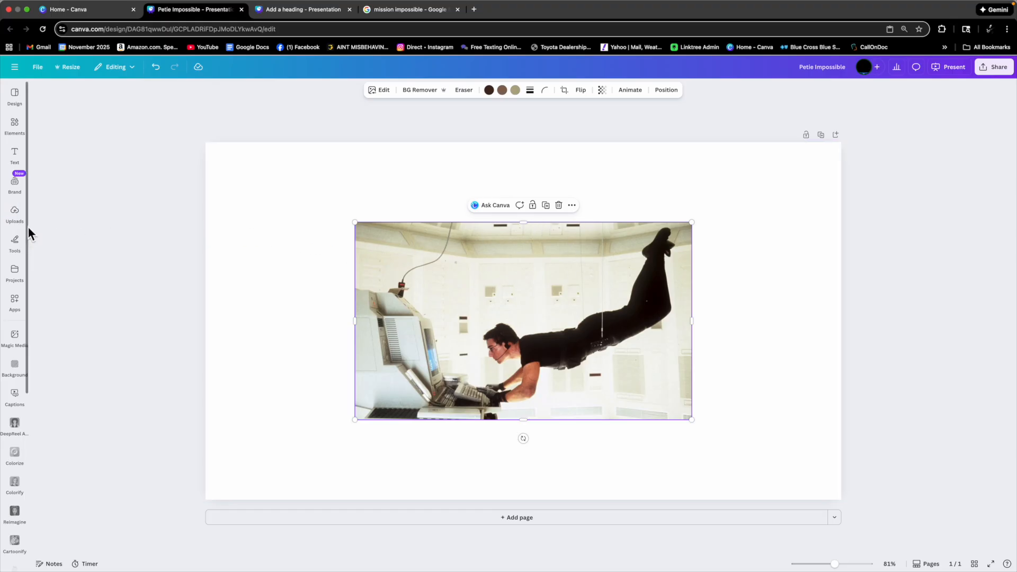
click(16, 215)
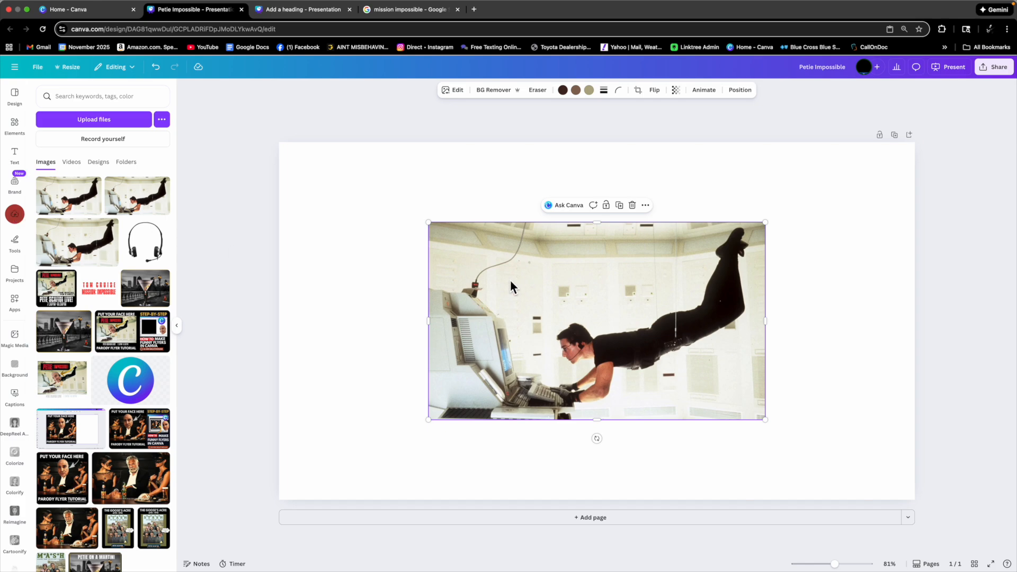
mouse_move(566, 289)
mouse_down()
mouse_move(504, 274)
mouse_move(554, 281)
mouse_up()
key(BackSpace)
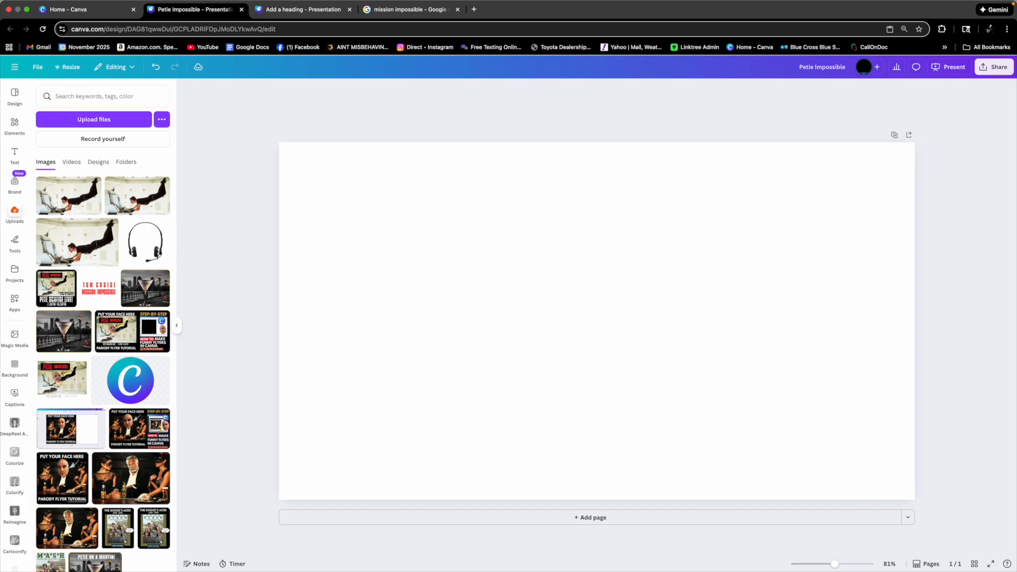
Add the uploaded vault scene image to the page and move it to the top.
click(88, 211)
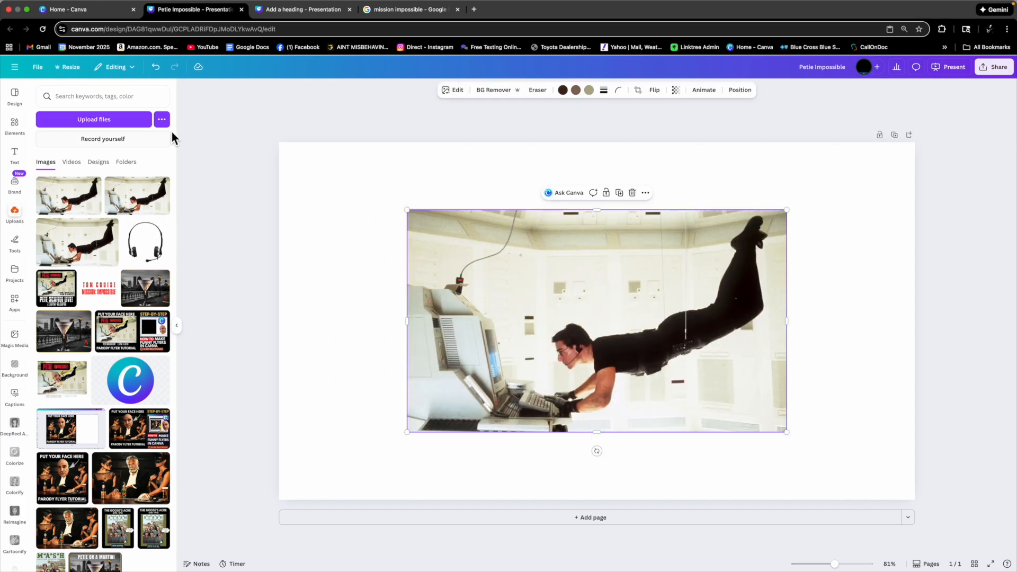
click(379, 234)
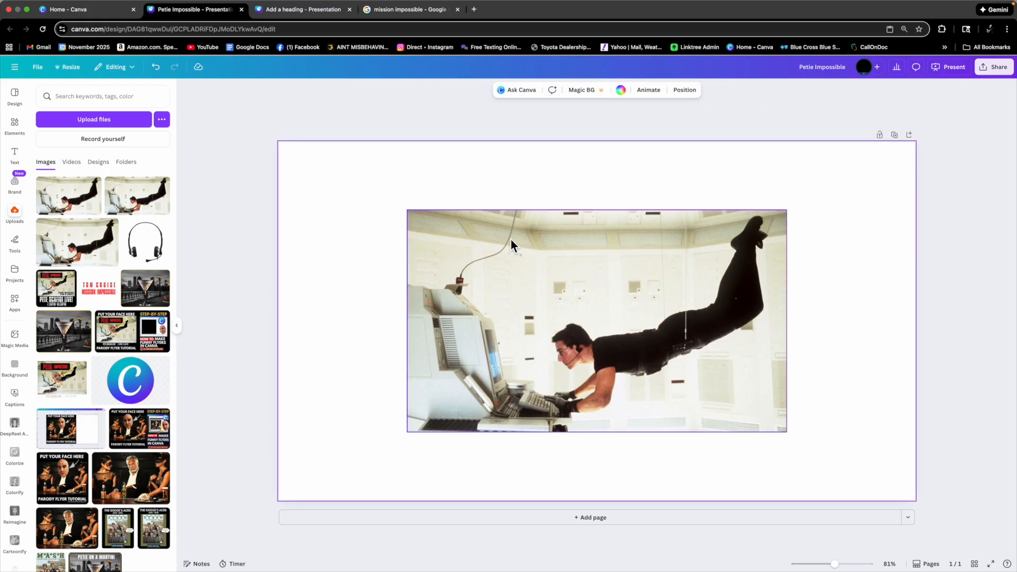
drag(581, 298, 574, 235)
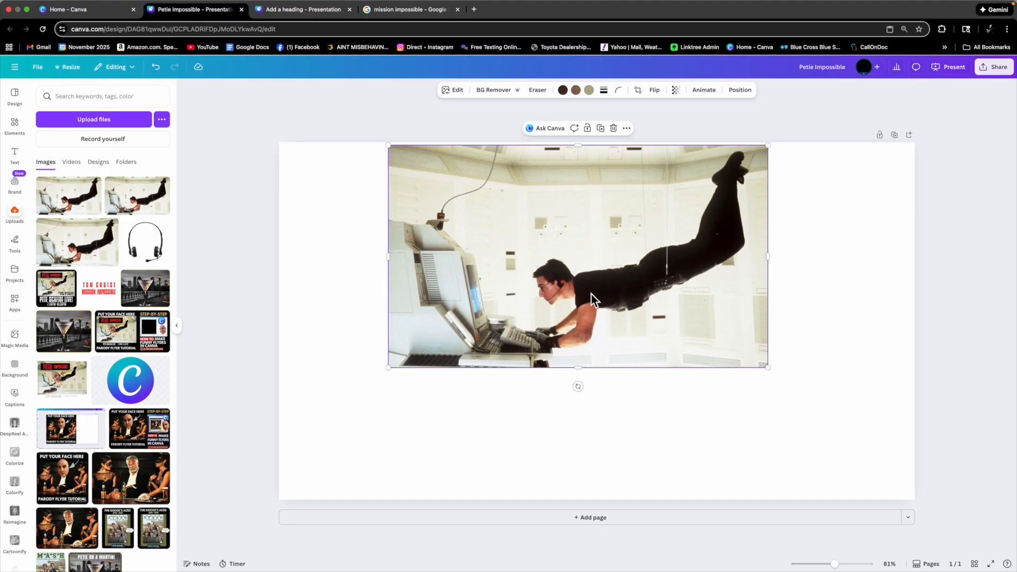
Add a heading text box below the image and set its font to League Spartan.
click(23, 155)
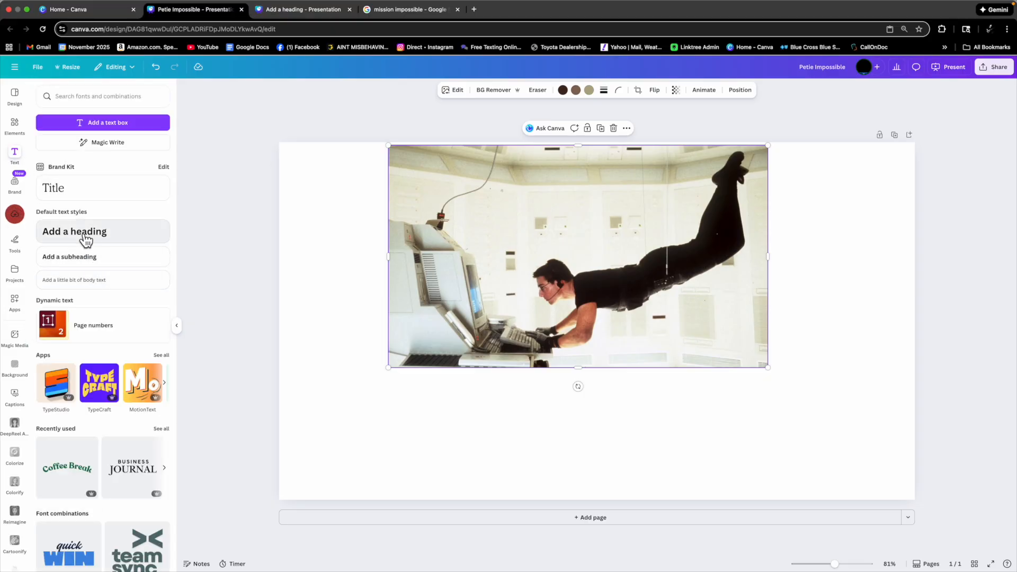
click(68, 234)
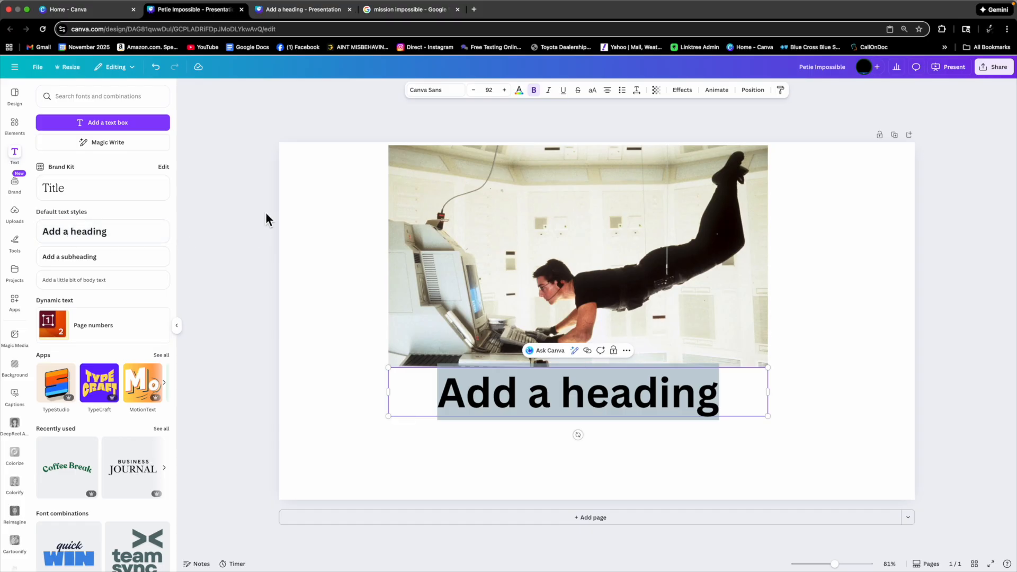
click(433, 98)
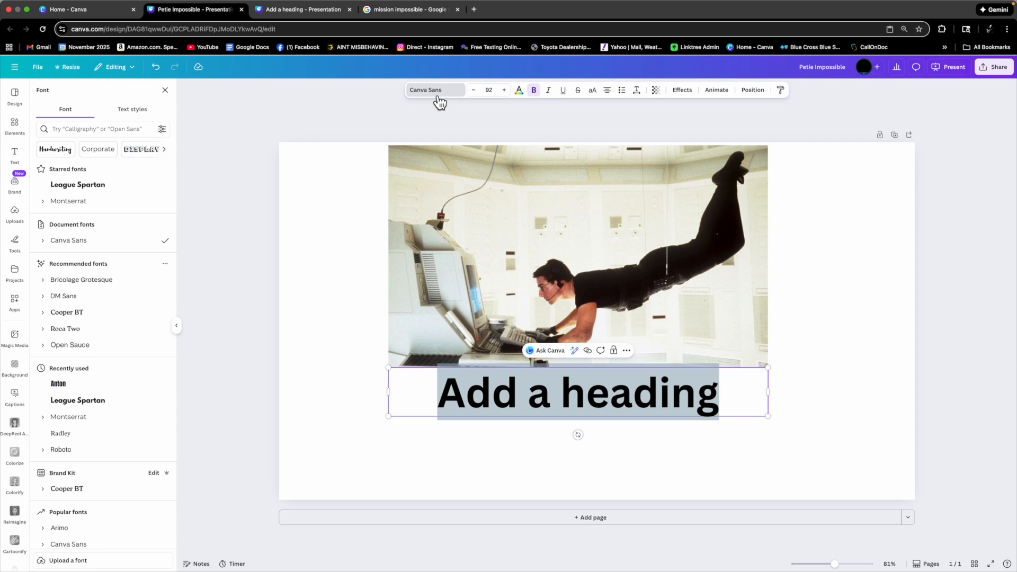
click(83, 189)
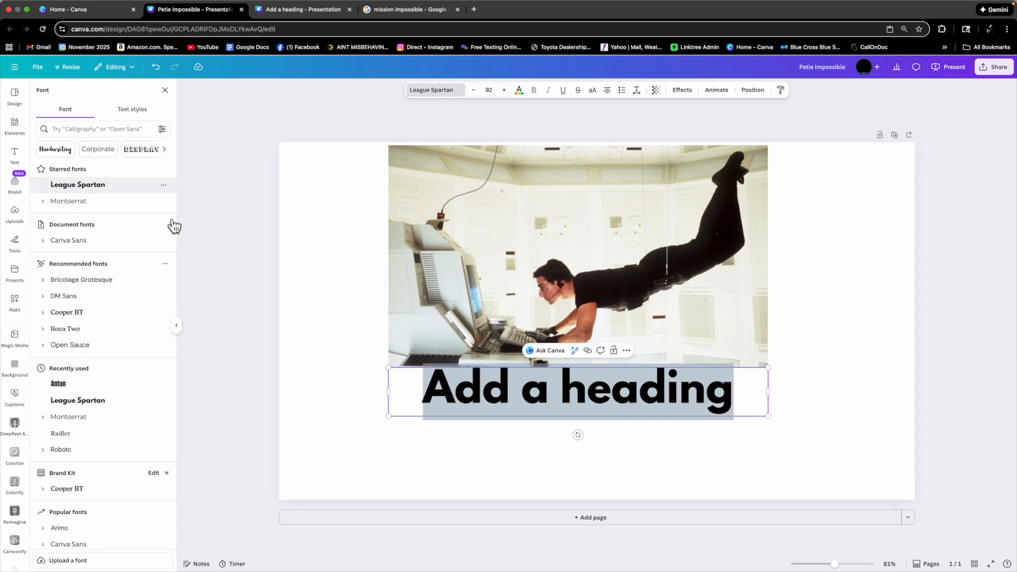
Narrow the heading box and move the movie still to the page's upper left corner.
drag(767, 368, 647, 393)
drag(693, 305, 585, 306)
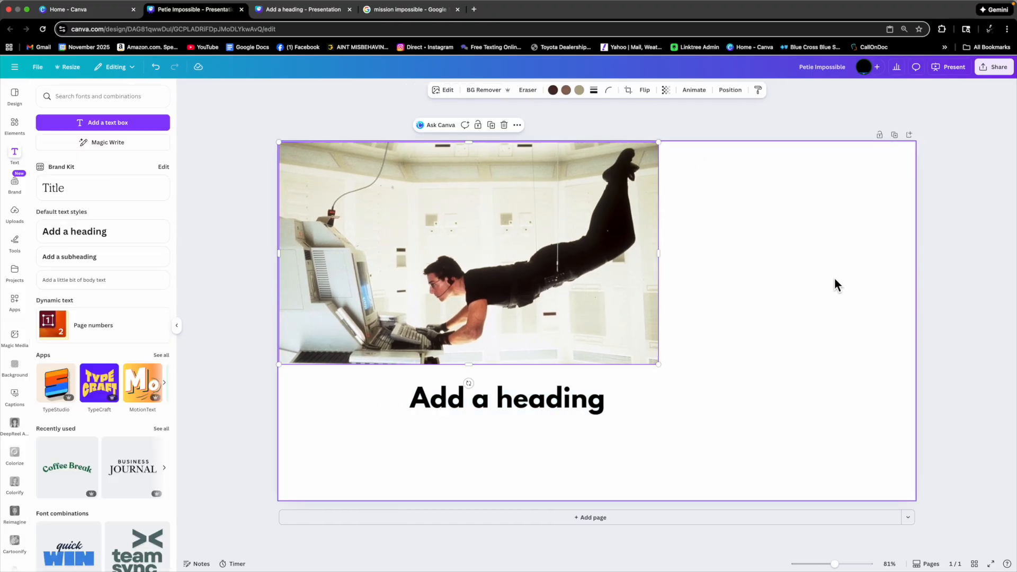
Add the Petie Impossible reference flyer from uploads and scale it down in the page's upper right corner.
click(18, 222)
click(56, 289)
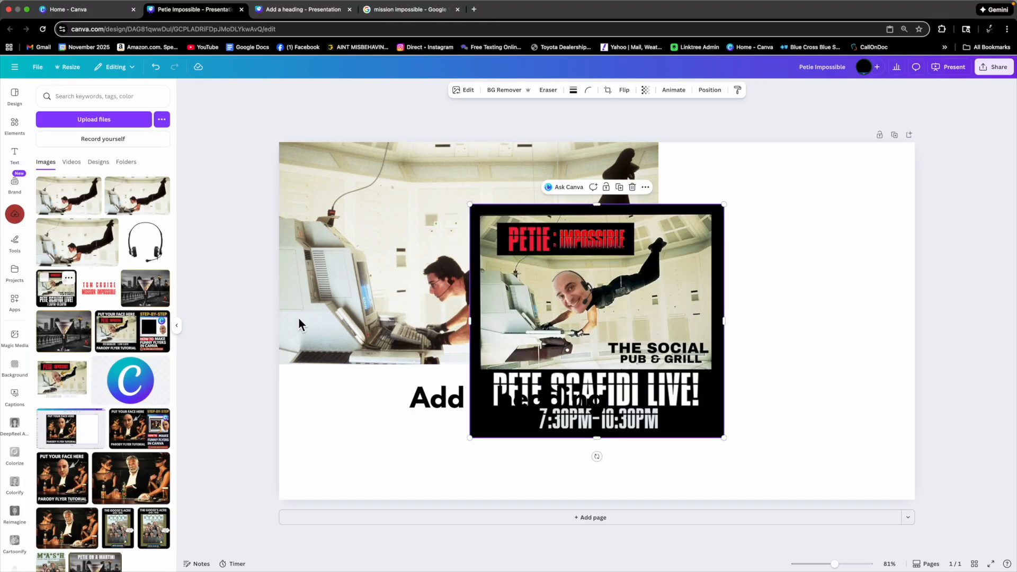
drag(517, 331, 714, 281)
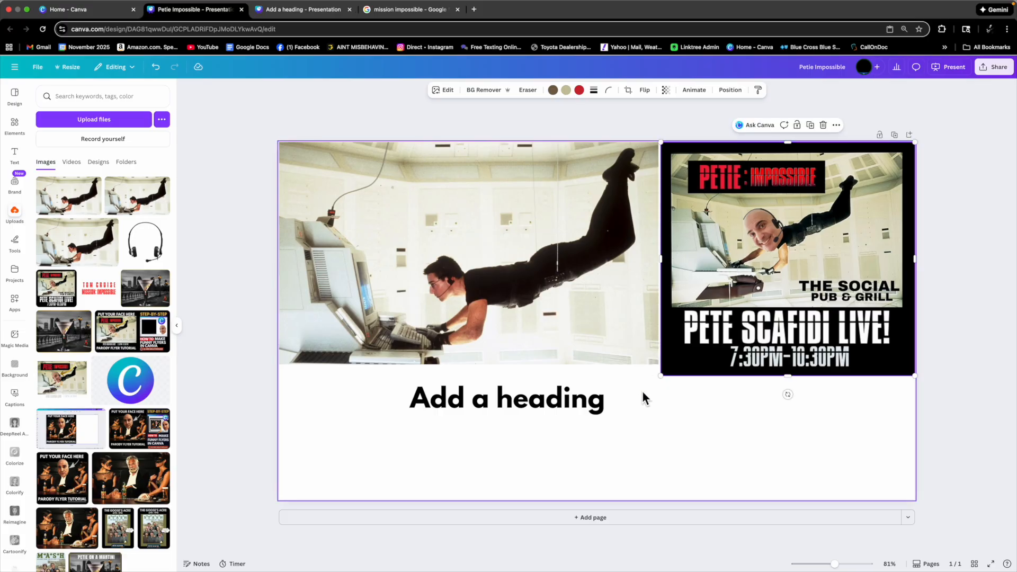
drag(667, 380, 698, 330)
click(772, 366)
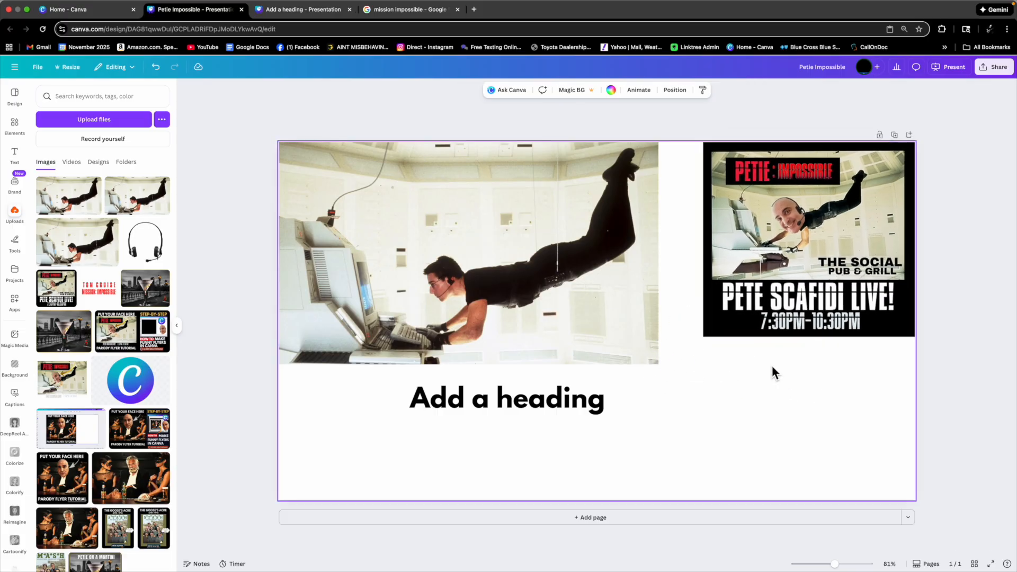
Replace the heading text with THE SOCIAL.
click(596, 402)
click(610, 403)
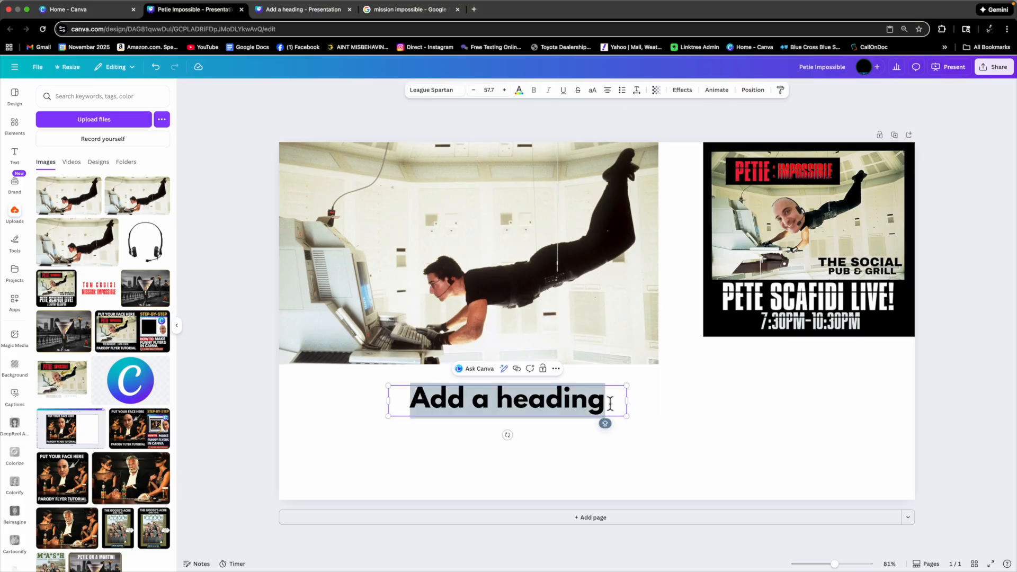
text(THE SOCIAL)
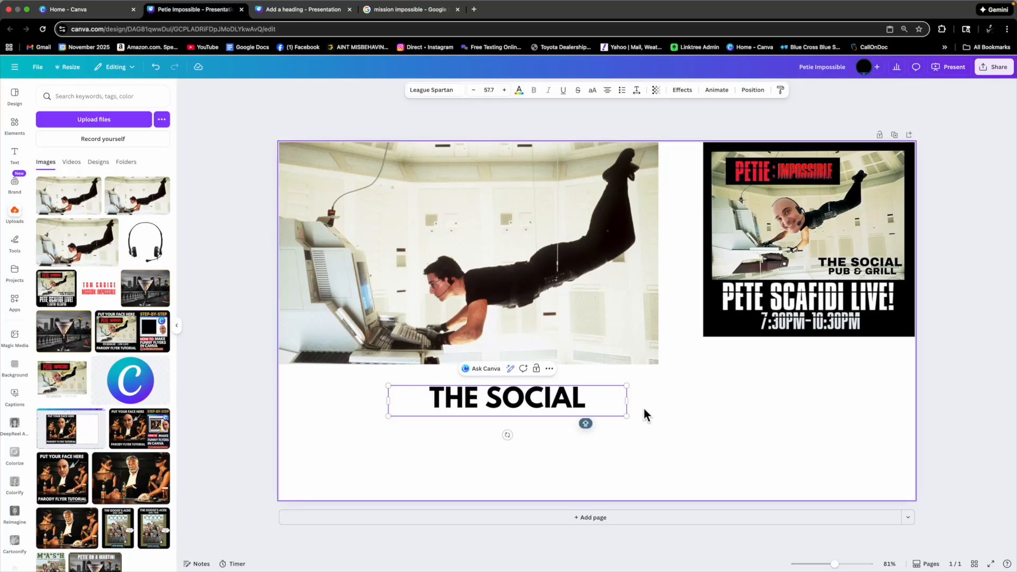
click(610, 332)
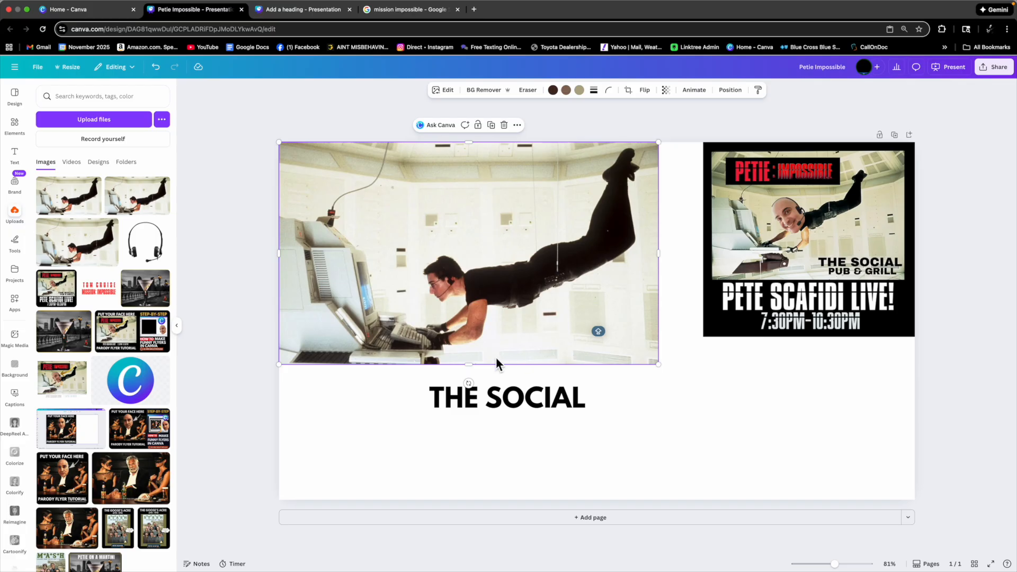
mouse_move(470, 365)
mouse_down()
mouse_move(477, 279)
mouse_move(484, 367)
mouse_up()
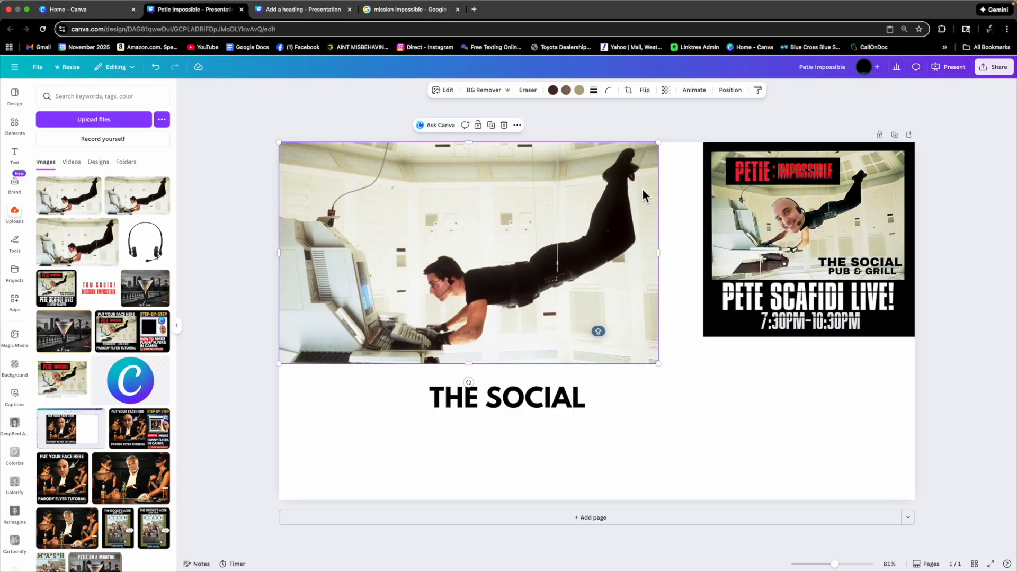
mouse_move(665, 149)
mouse_down()
mouse_move(571, 185)
mouse_move(658, 142)
mouse_up()
mouse_move(282, 145)
mouse_down()
mouse_move(291, 151)
mouse_move(278, 142)
mouse_up()
Fit the THE SOCIAL text box to its word, scale it down to about 43 and move it onto the still's lower right.
click(612, 407)
drag(628, 401, 550, 401)
click(561, 403)
click(548, 398)
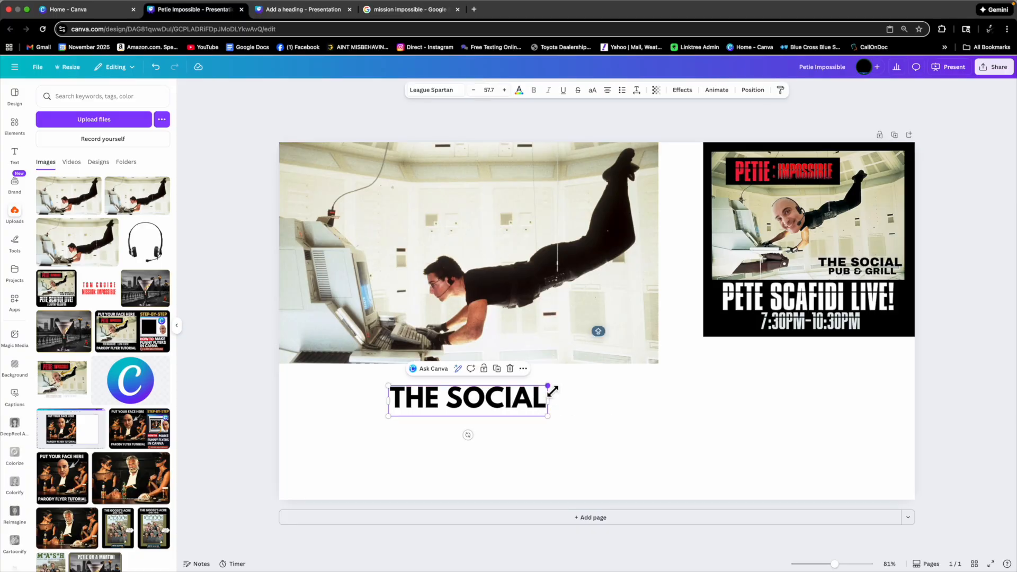
drag(547, 386, 512, 401)
click(539, 403)
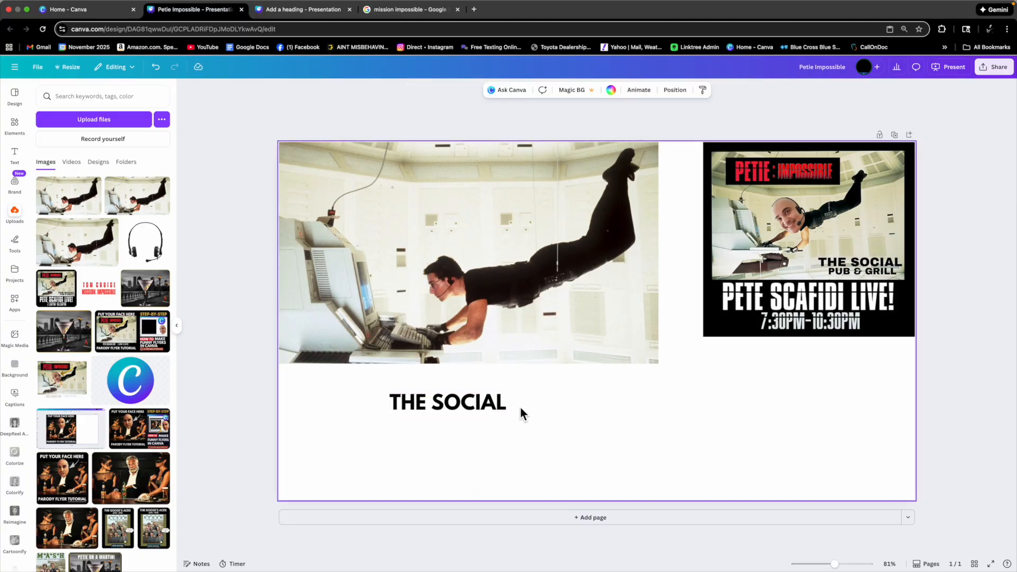
drag(485, 407, 636, 329)
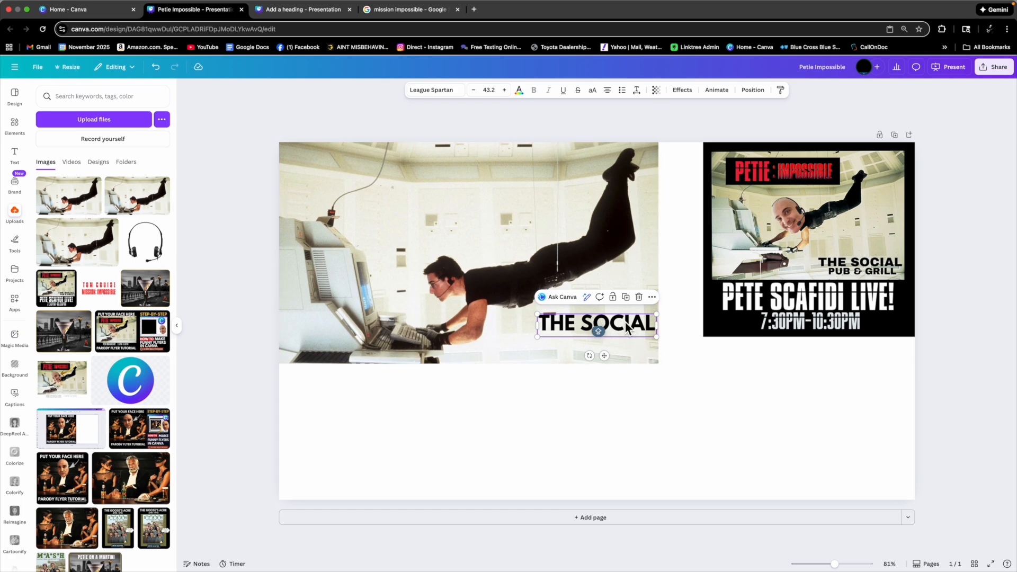
Duplicate the THE SOCIAL text below itself and change the copy to PUB & GRILL.
click(635, 302)
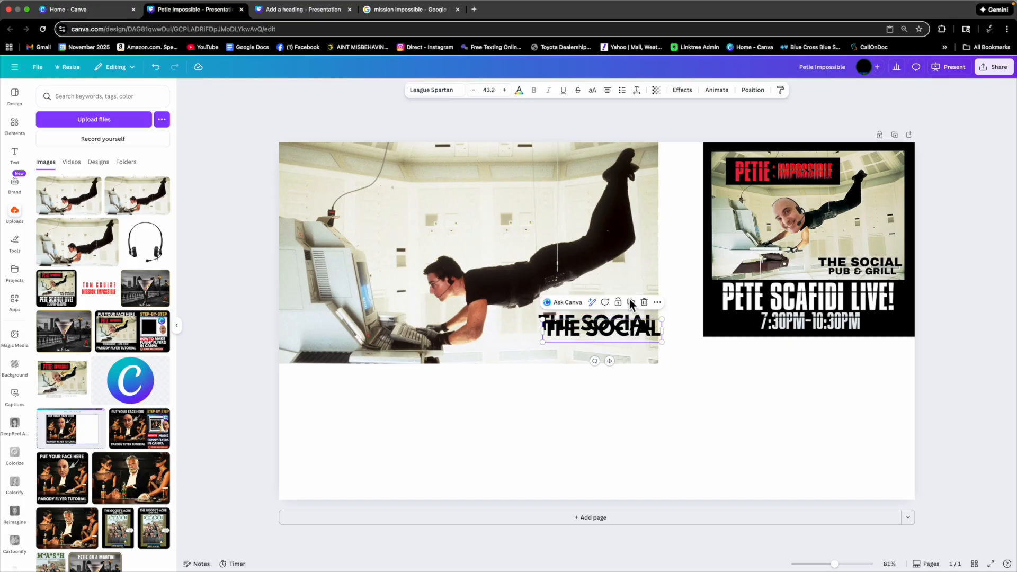
drag(626, 324, 624, 347)
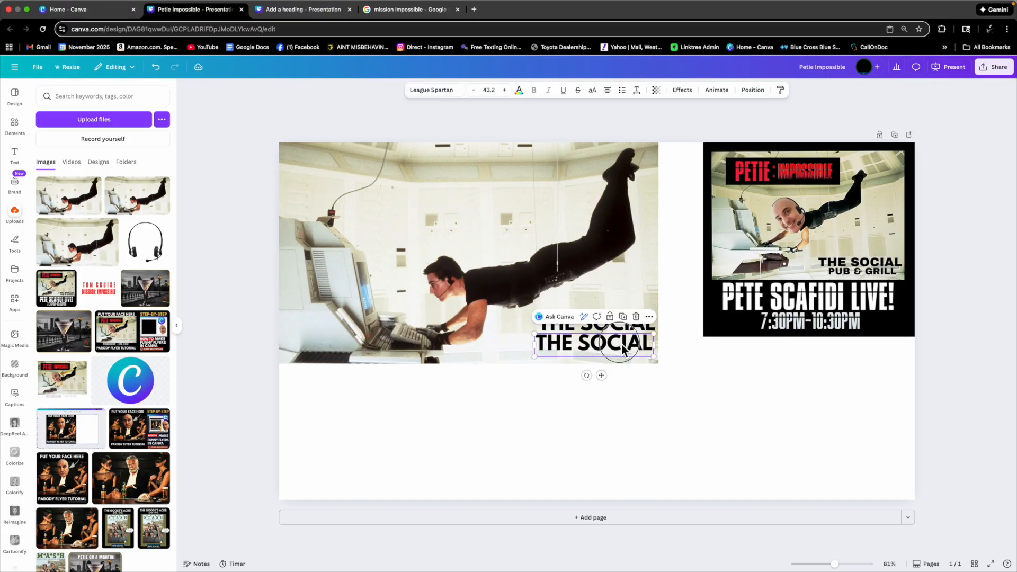
double_click(622, 345)
text(PUB)
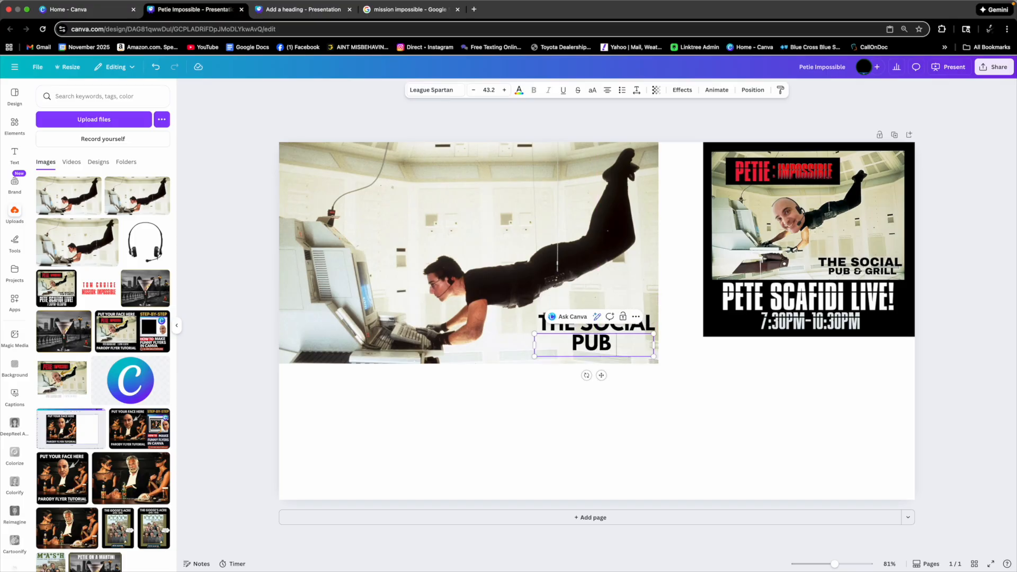
text( & GRILL)
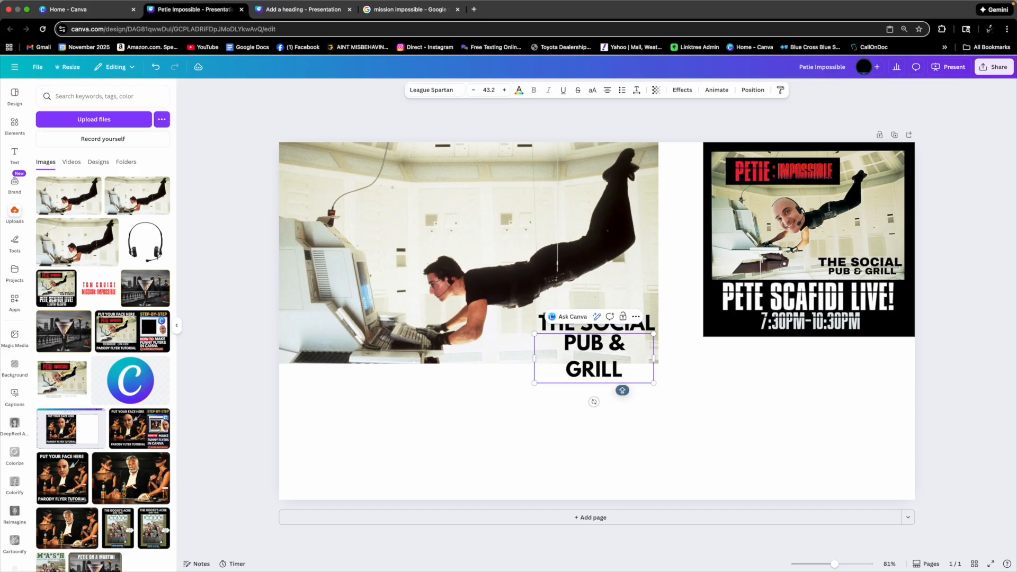
Resize the PUB & GRILL box so it fits on one line under THE SOCIAL.
mouse_move(653, 364)
mouse_down()
mouse_move(670, 356)
mouse_move(662, 360)
mouse_up()
drag(535, 333, 569, 346)
drag(625, 377, 614, 372)
click(691, 402)
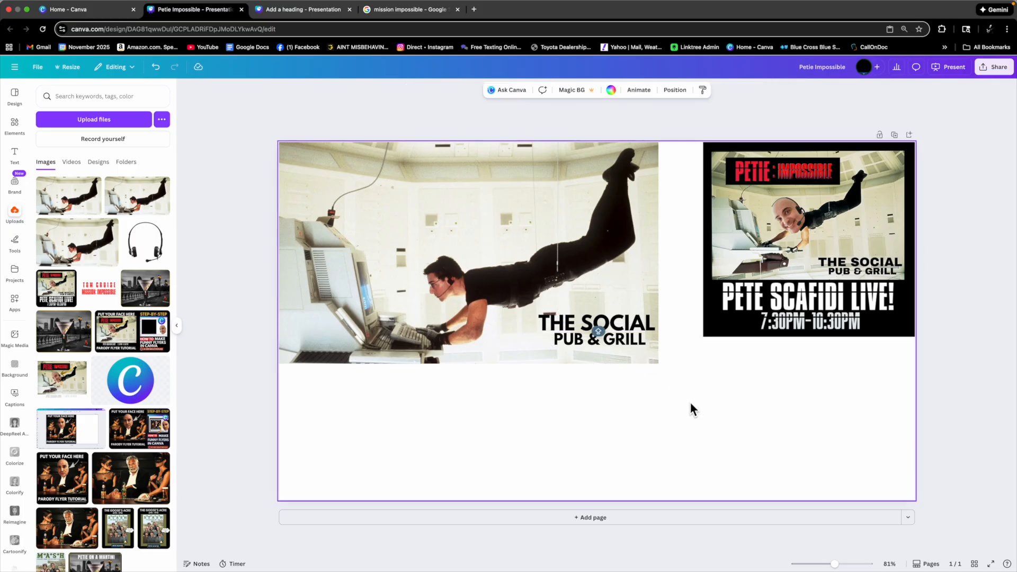
Position the PUB & GRILL line neatly beneath THE SOCIAL on the movie still.
mouse_move(618, 343)
mouse_down()
mouse_move(623, 356)
mouse_move(611, 332)
mouse_up()
click(526, 323)
click(620, 347)
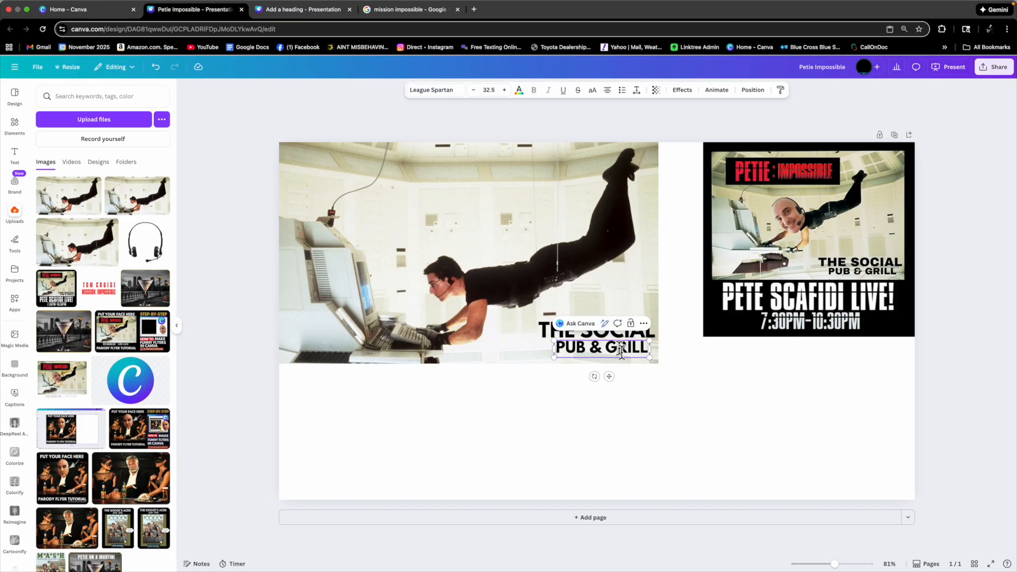
click(694, 358)
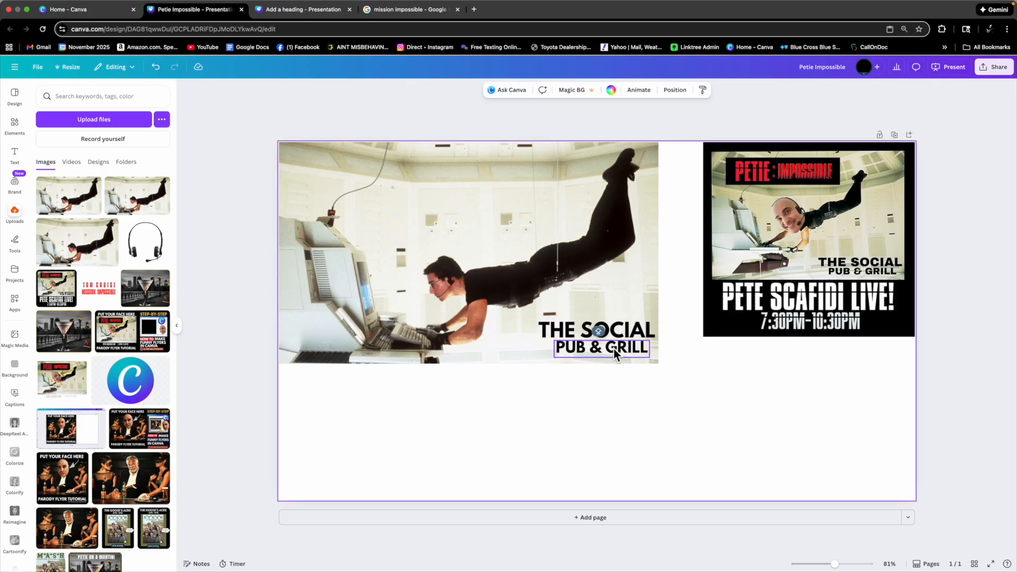
click(613, 347)
drag(614, 347, 612, 348)
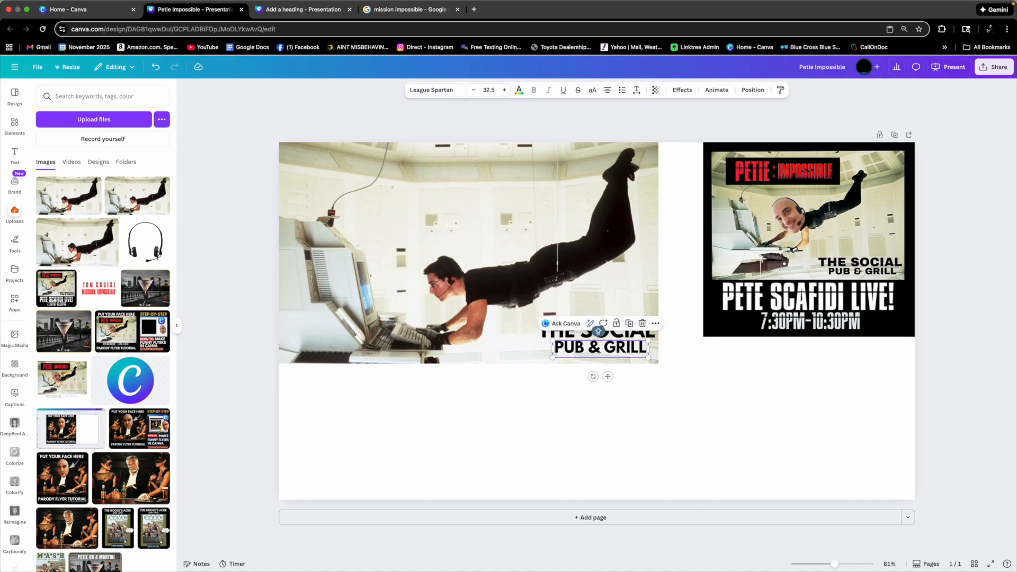
click(701, 392)
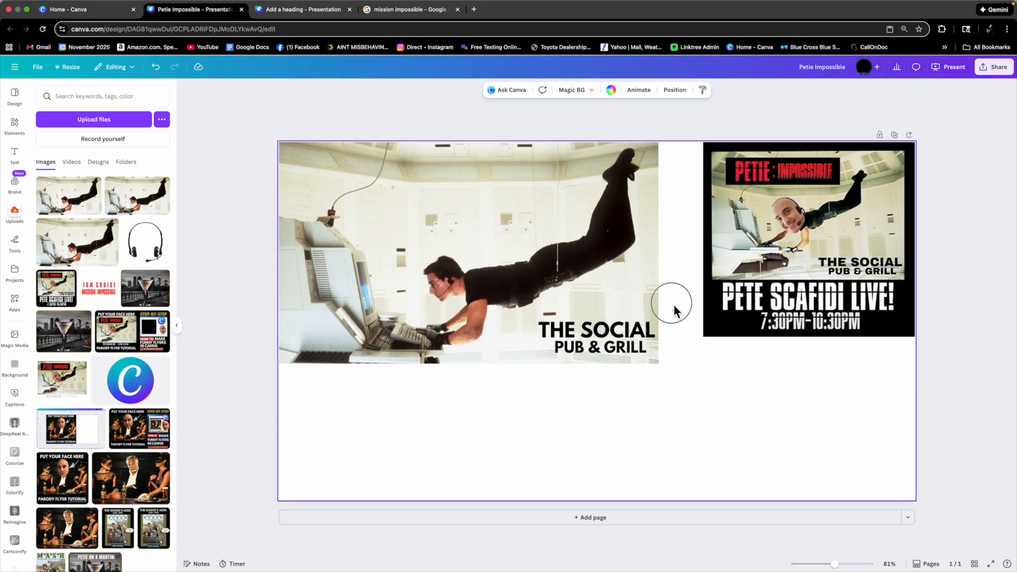
Select the movie still together with both text lines and group them.
mouse_move(477, 271)
mouse_down()
mouse_move(471, 329)
mouse_move(488, 306)
mouse_move(480, 281)
mouse_up()
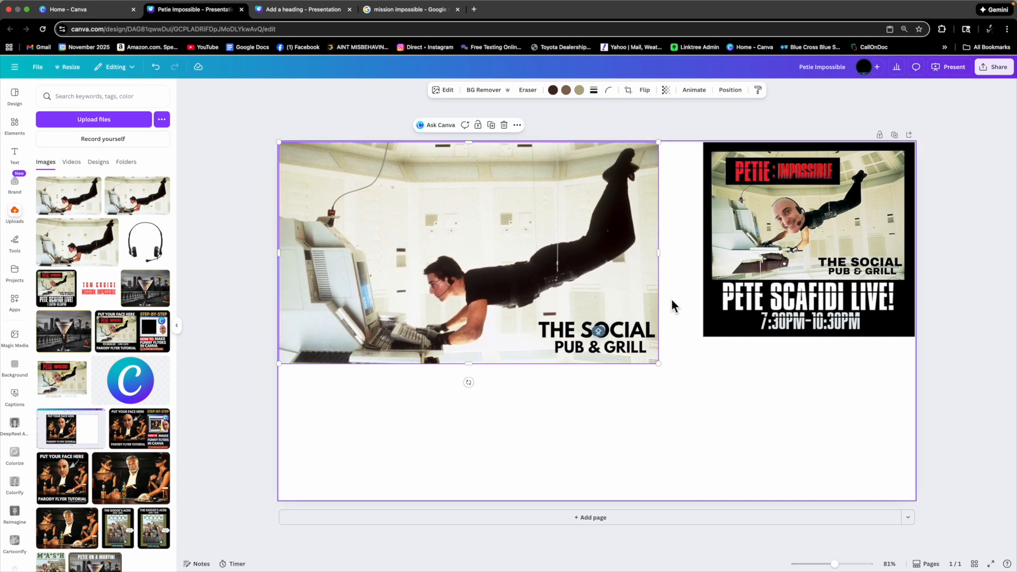
click(672, 299)
drag(669, 297, 446, 376)
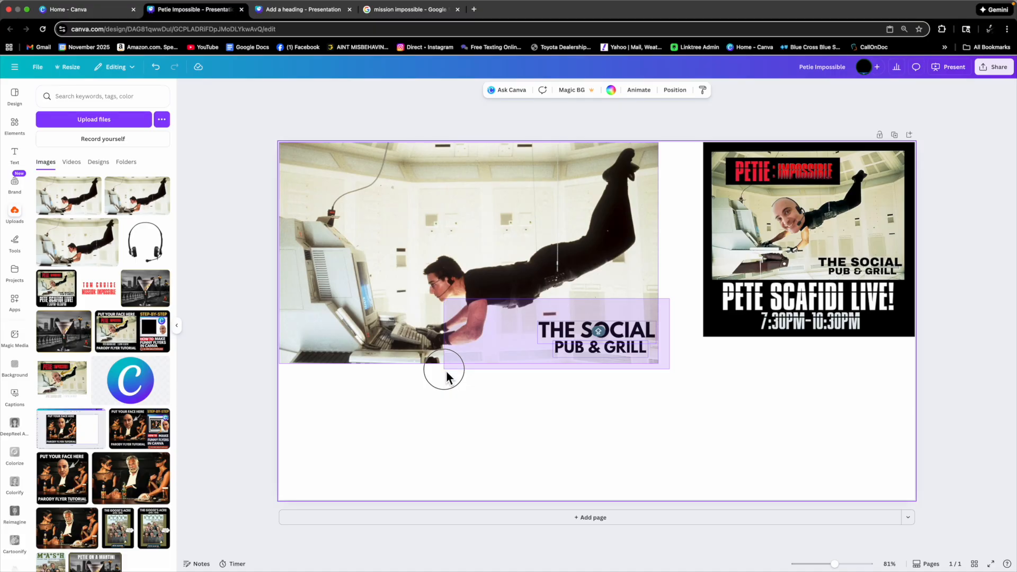
drag(447, 377, 447, 377)
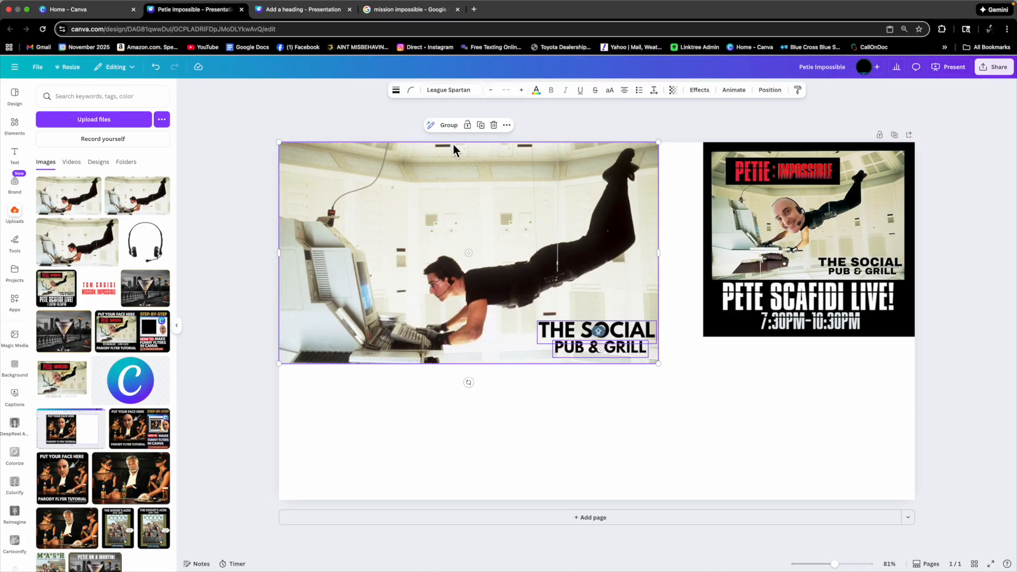
click(455, 129)
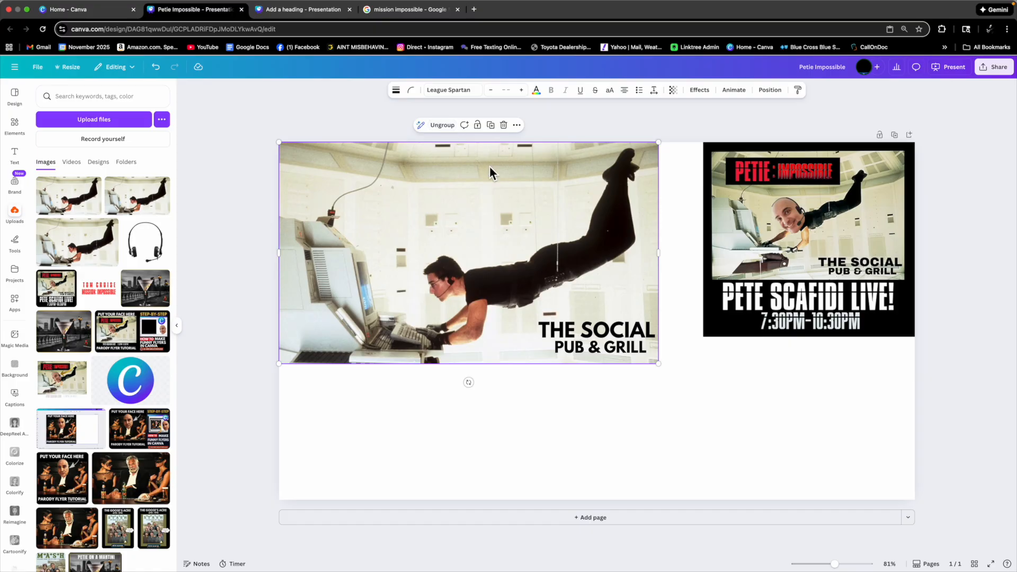
mouse_move(485, 187)
mouse_down()
mouse_move(504, 208)
mouse_move(504, 229)
mouse_move(500, 197)
mouse_up()
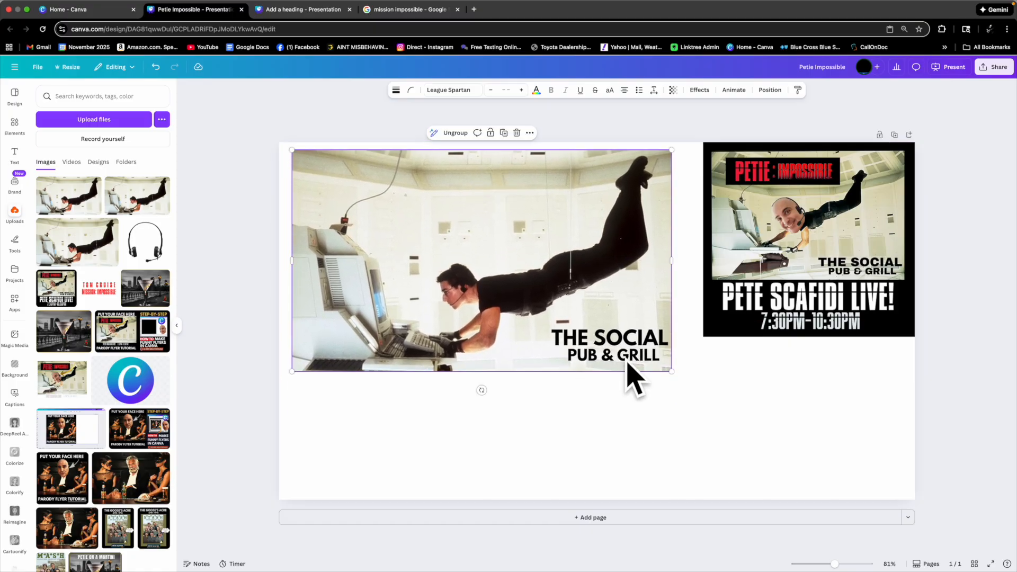
Scale the grouped still down and move it toward the page's centre-left.
drag(564, 239, 561, 238)
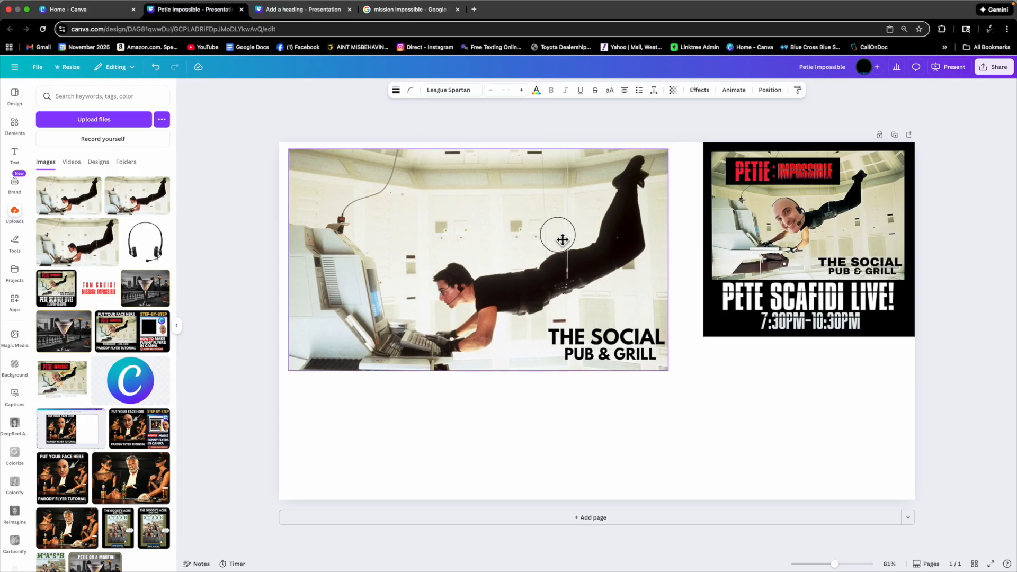
drag(669, 150, 579, 258)
drag(618, 225, 593, 241)
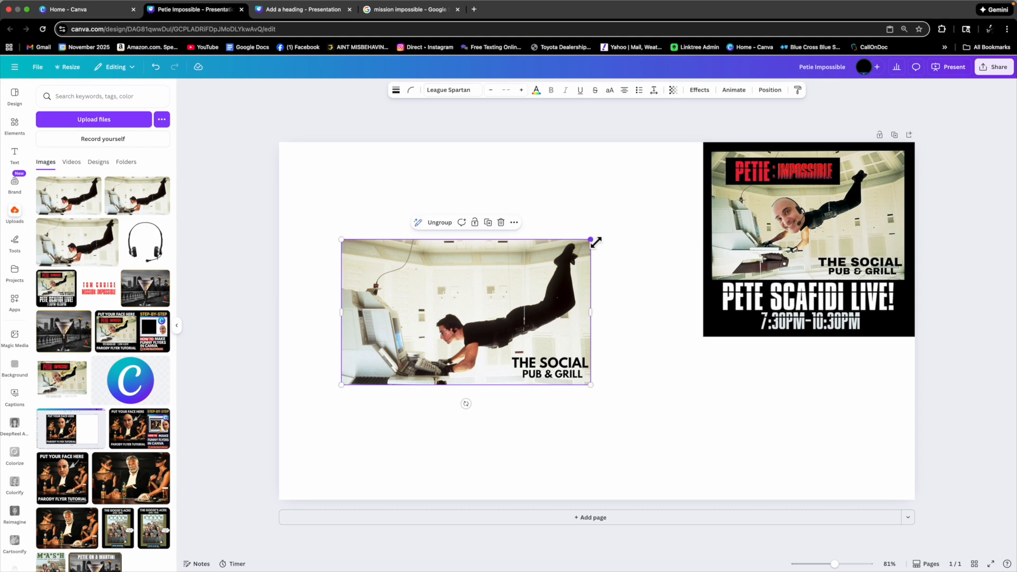
click(577, 225)
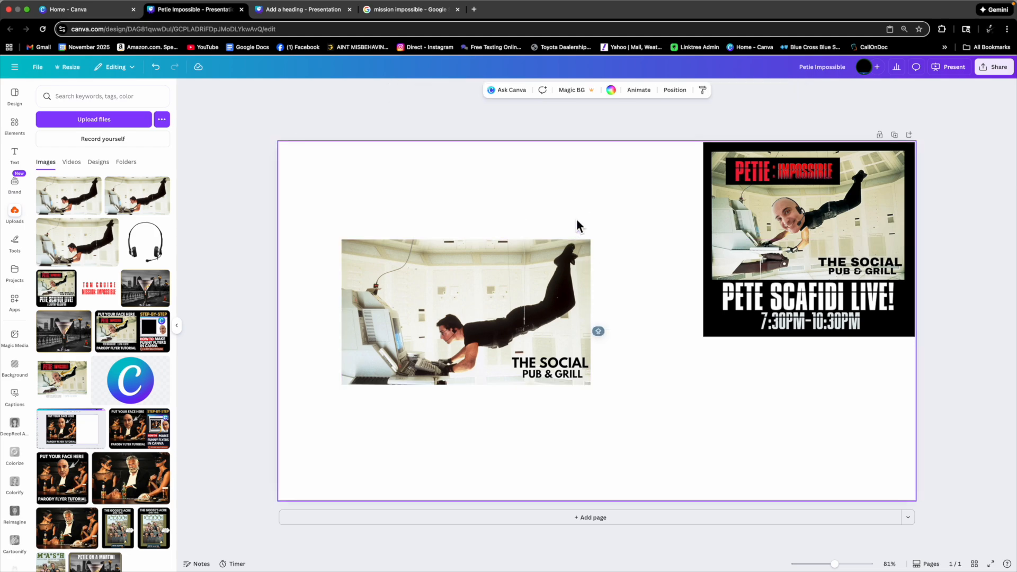
Add a square shape from Elements and move it over the movie still's upper-left corner.
click(15, 127)
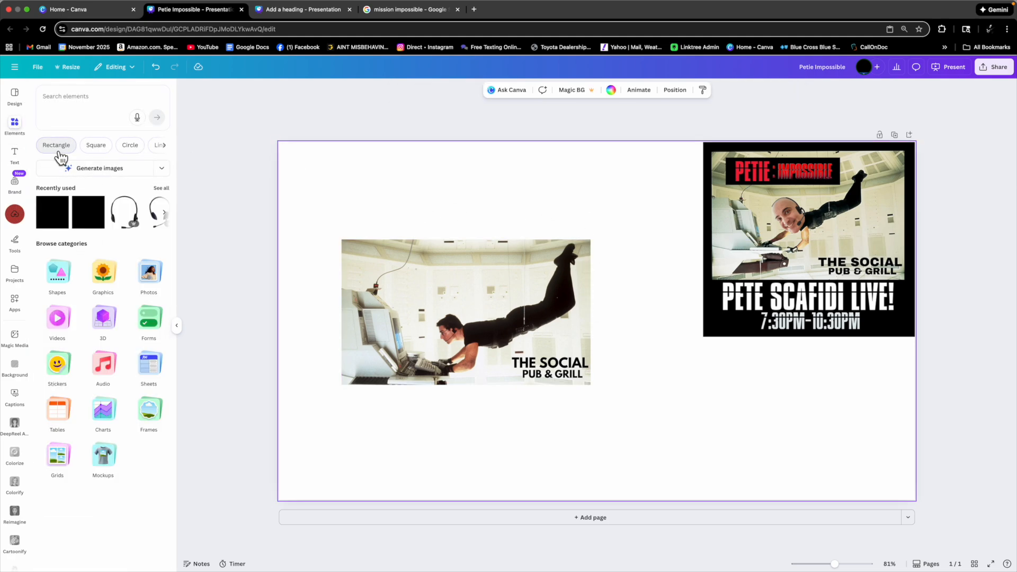
click(94, 147)
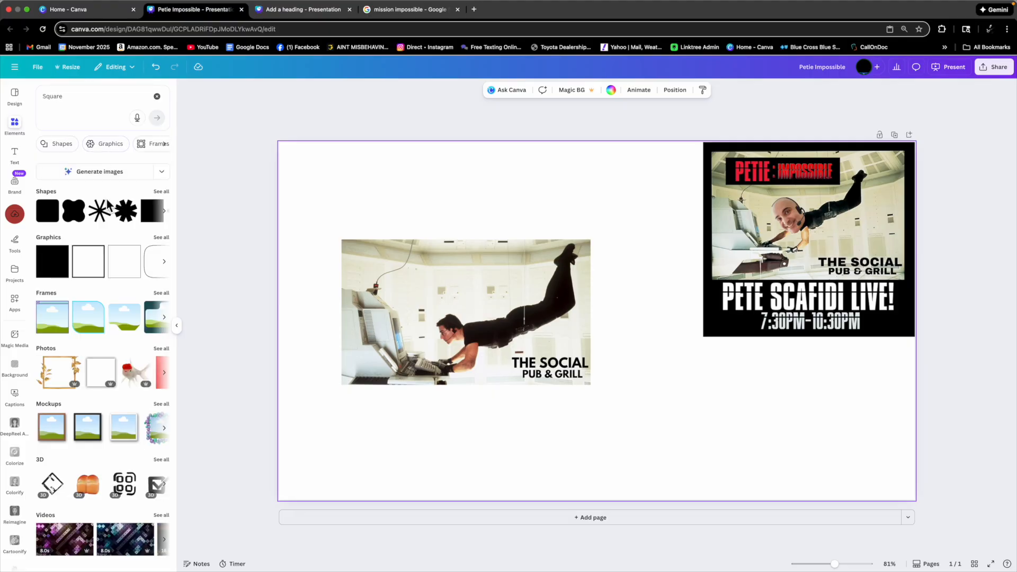
scroll(105, 217, right, 3)
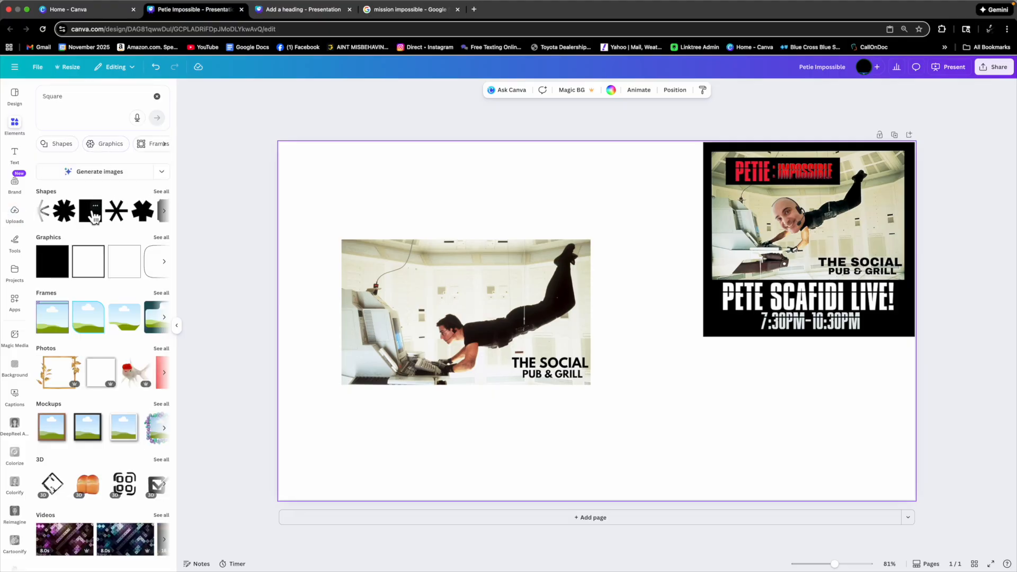
click(93, 215)
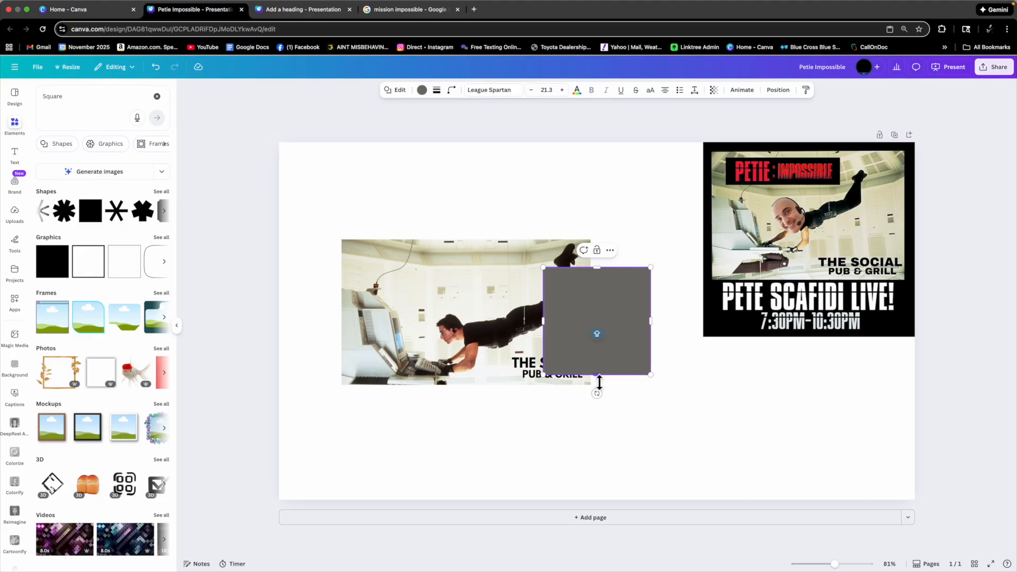
click(669, 321)
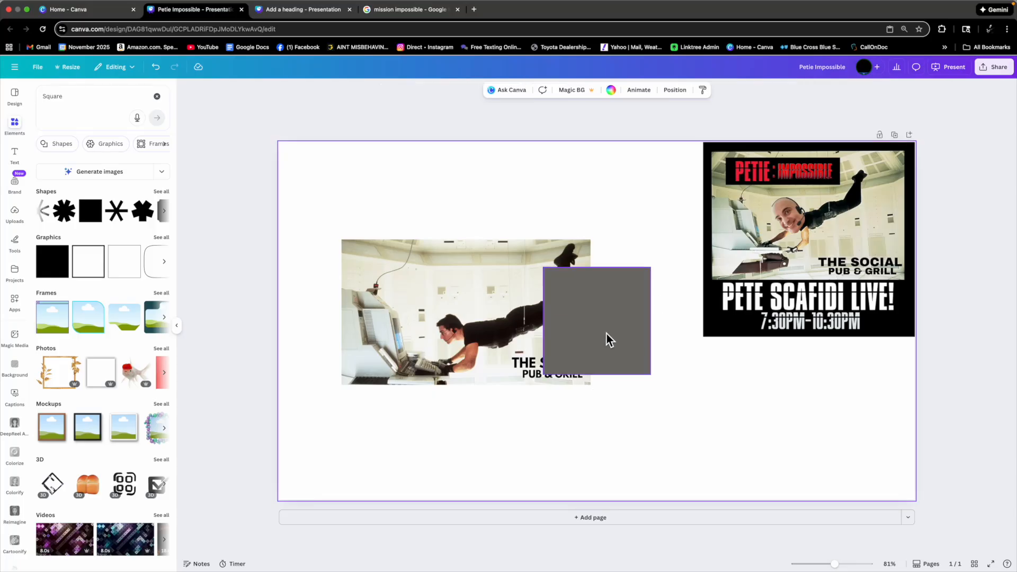
drag(599, 329, 430, 223)
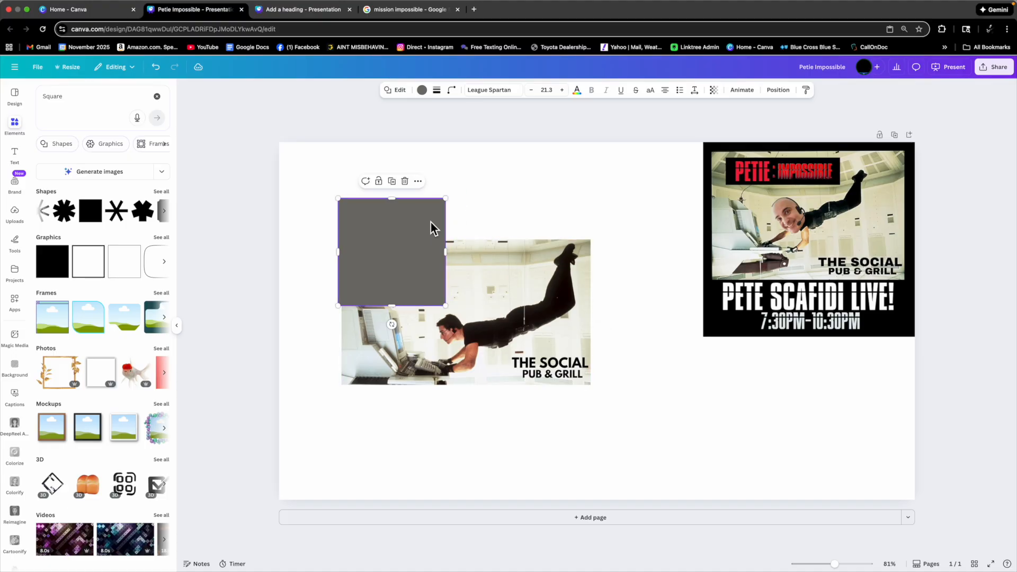
Set the square's fill colour to black.
click(422, 91)
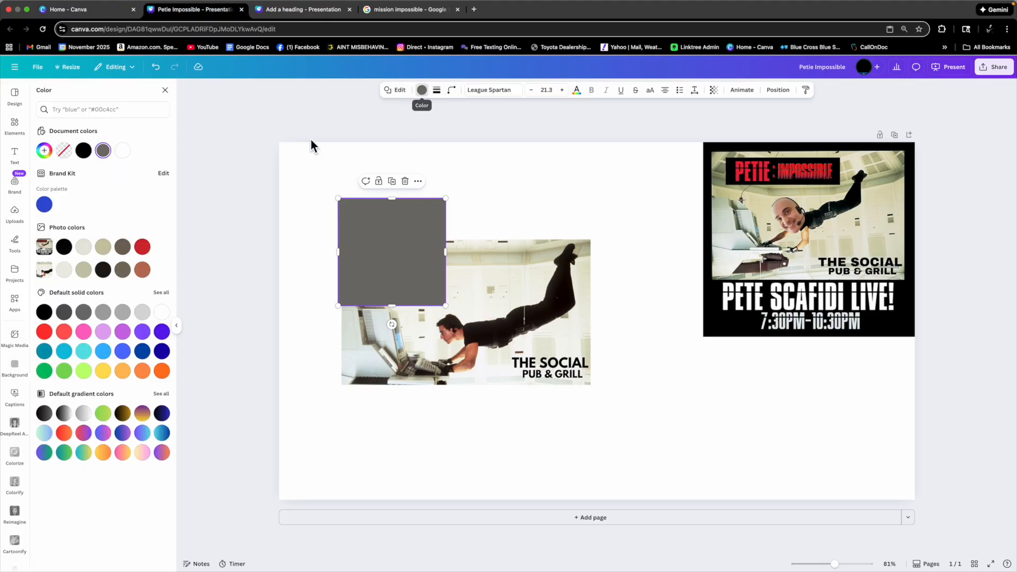
click(91, 157)
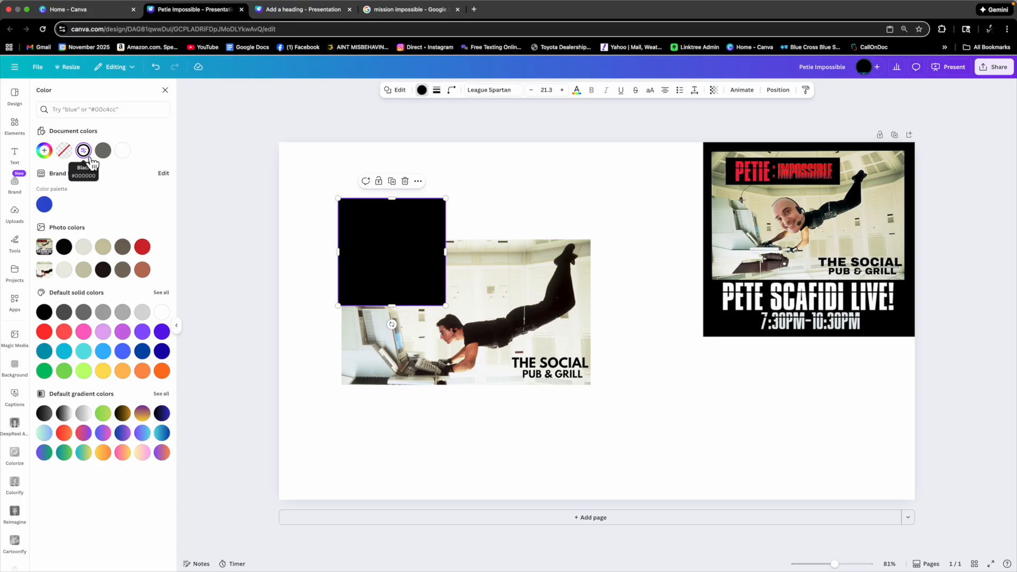
click(46, 154)
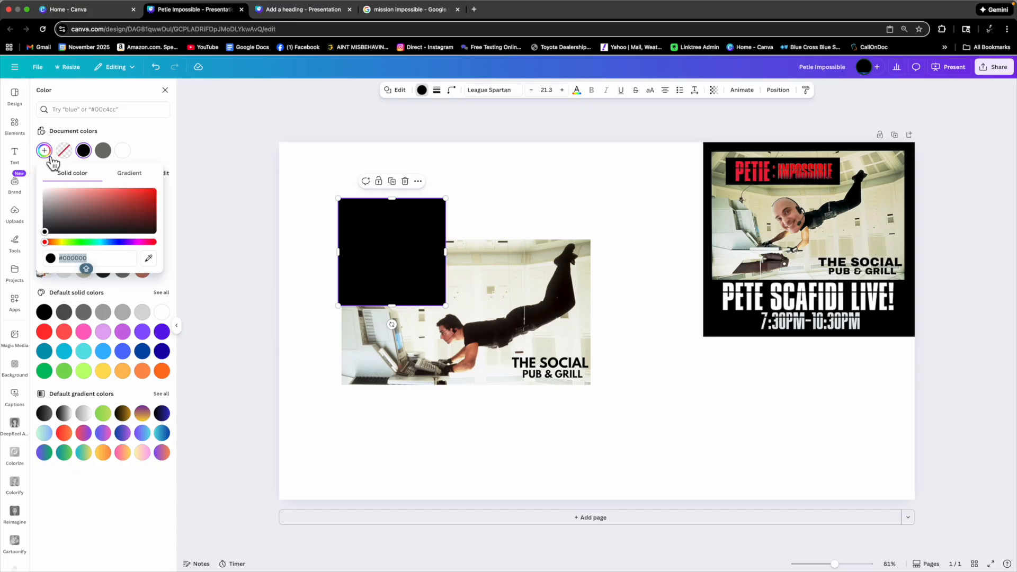
click(148, 258)
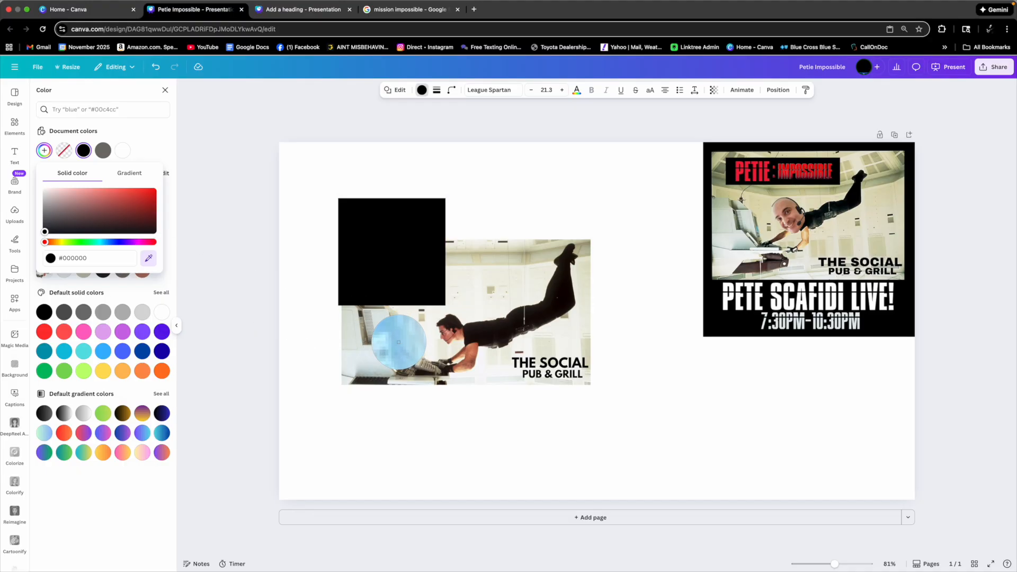
click(399, 342)
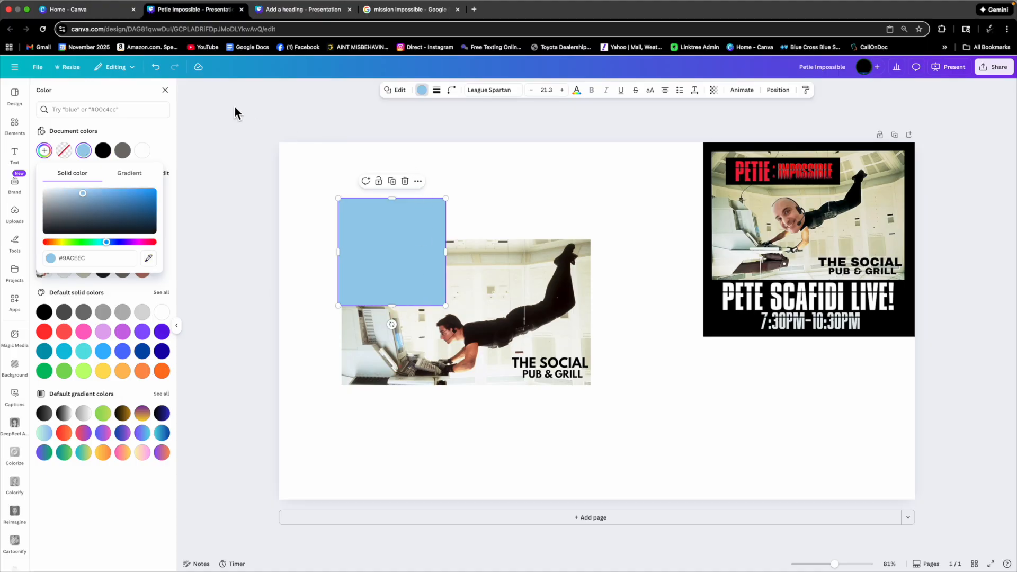
click(159, 73)
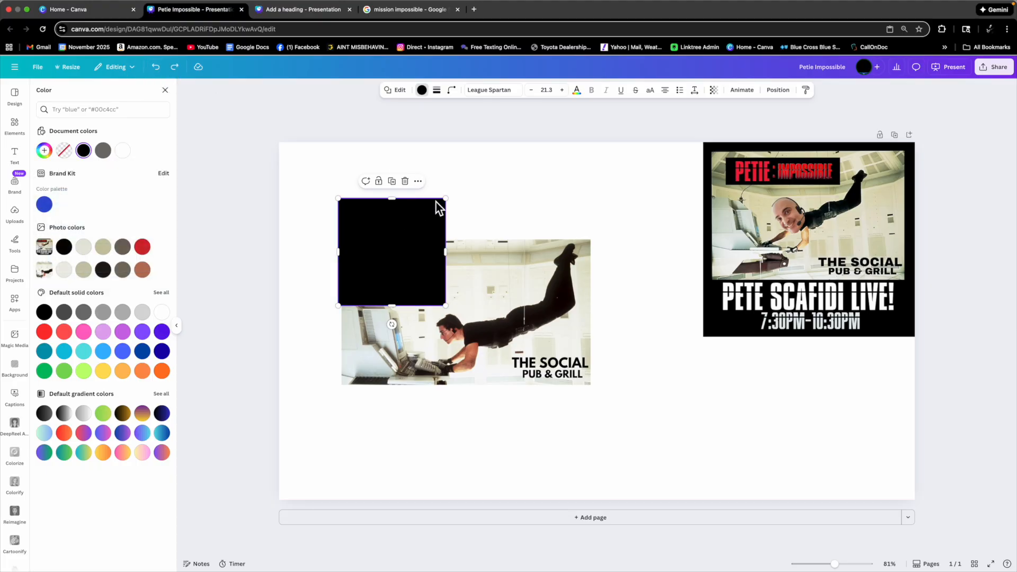
Nudge the black square slightly down and send it to the back, behind the movie still.
click(501, 198)
drag(423, 245, 421, 268)
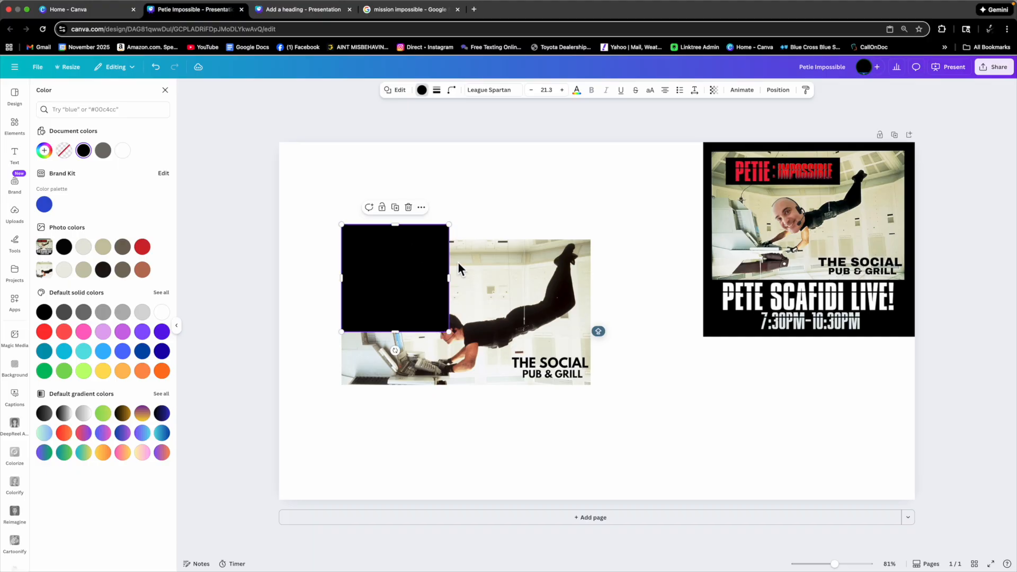
right_click(416, 243)
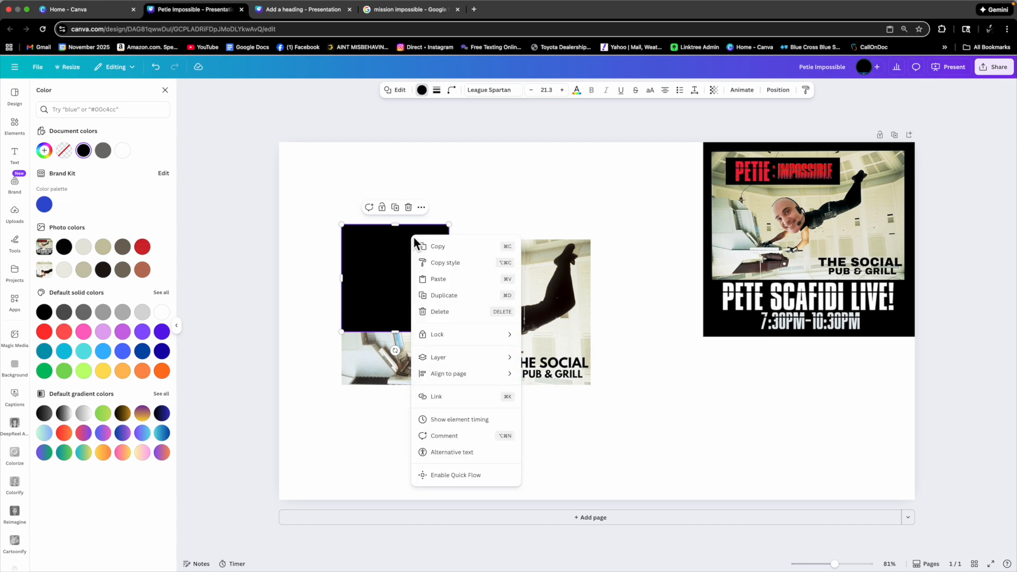
mouse_move(515, 364)
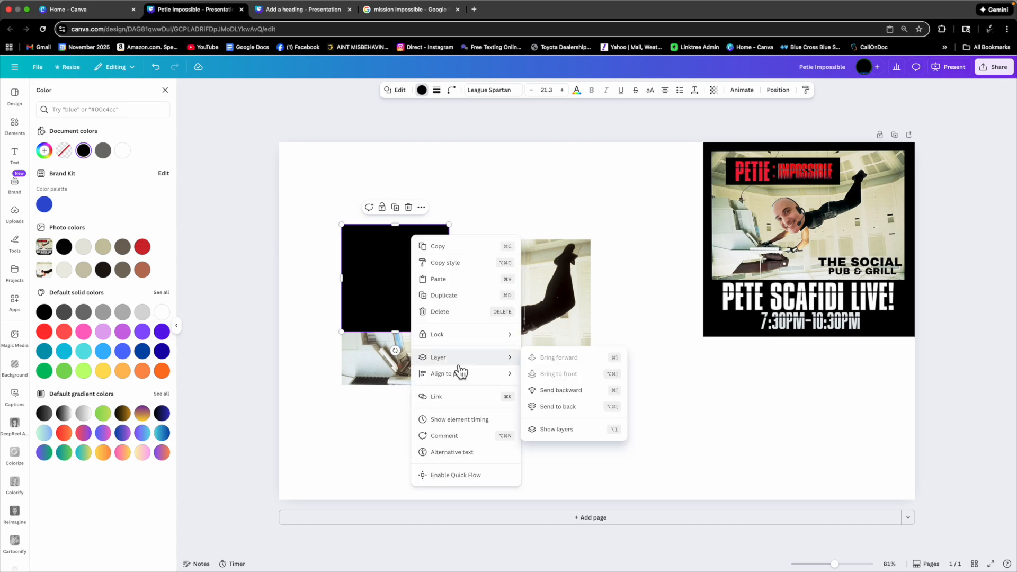
click(574, 412)
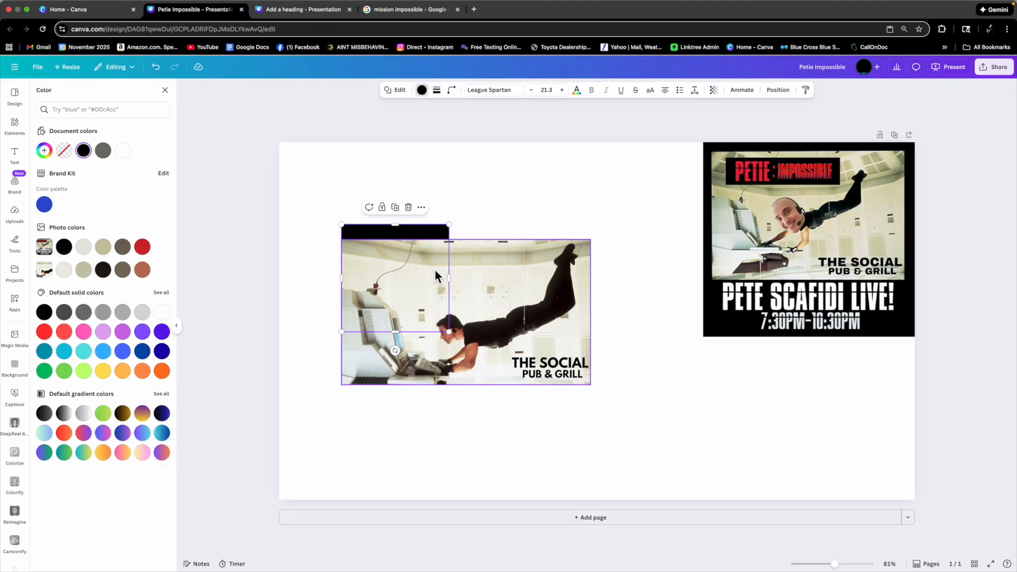
Stretch the black square to frame the still, extending it well below the image.
drag(455, 286, 598, 293)
drag(345, 284, 335, 281)
drag(473, 231, 473, 235)
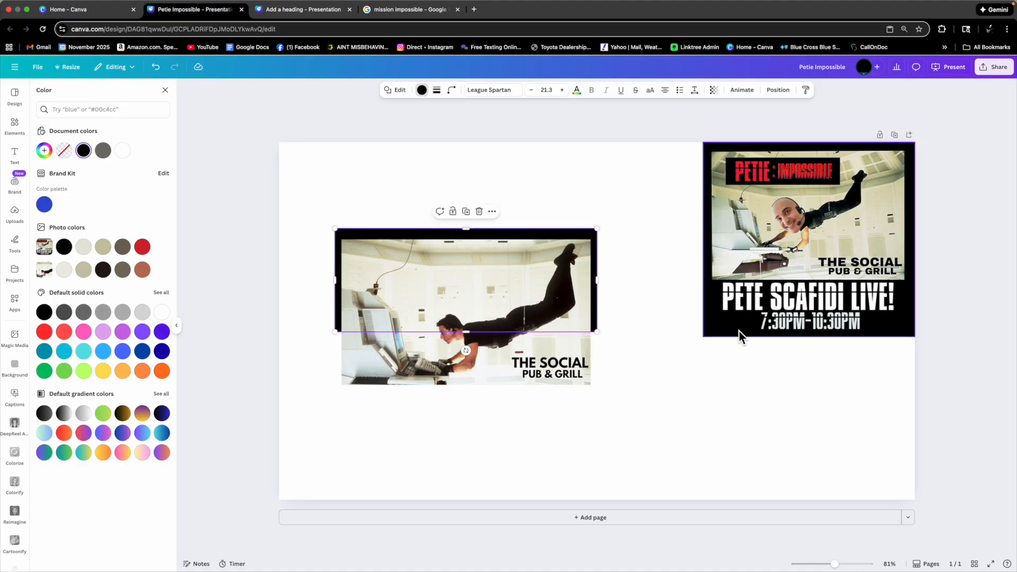
drag(467, 332, 487, 470)
click(617, 383)
Group the black square with the still and move the group to the page's top-left corner.
drag(315, 214, 523, 405)
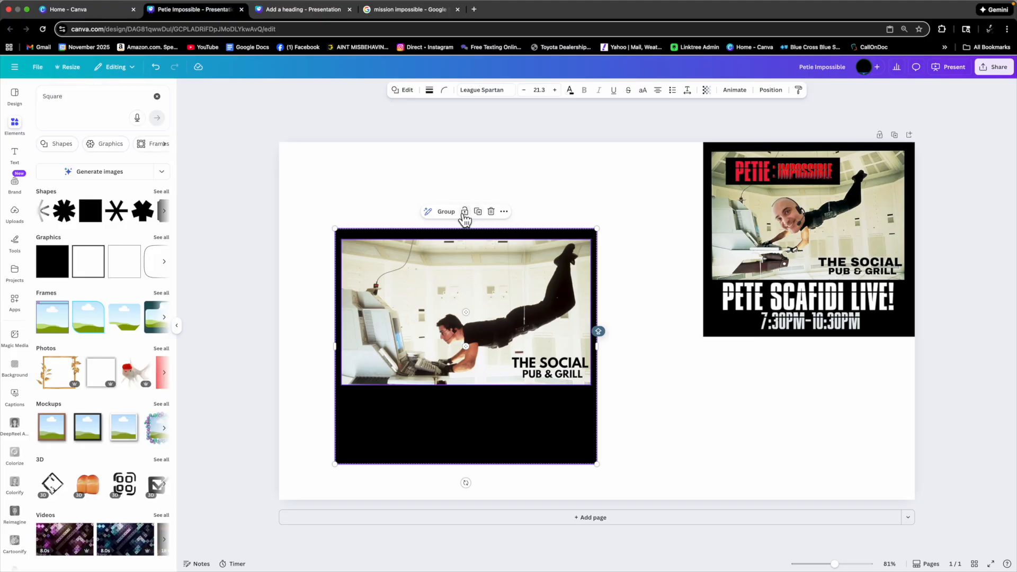
click(446, 211)
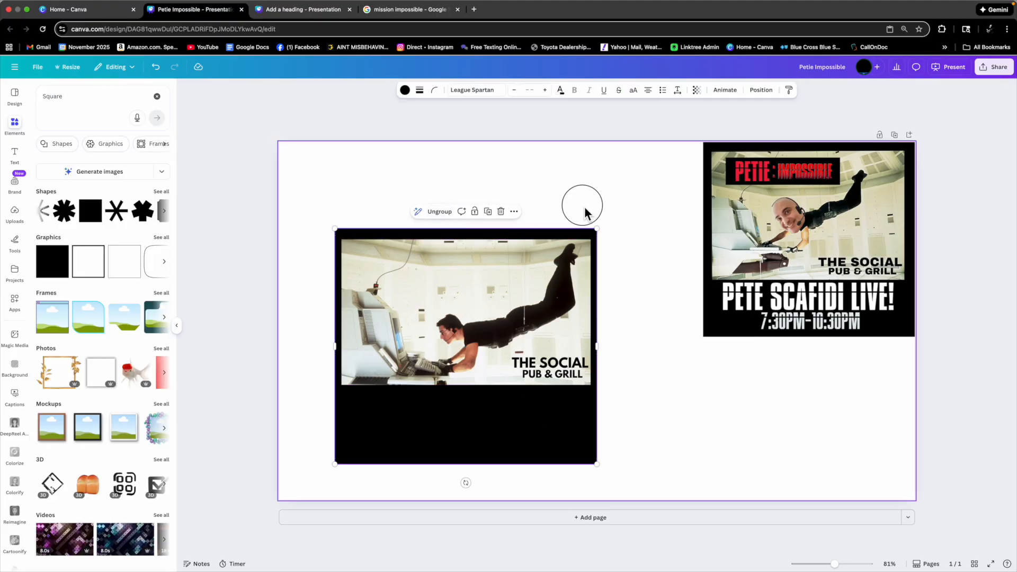
drag(579, 271, 520, 175)
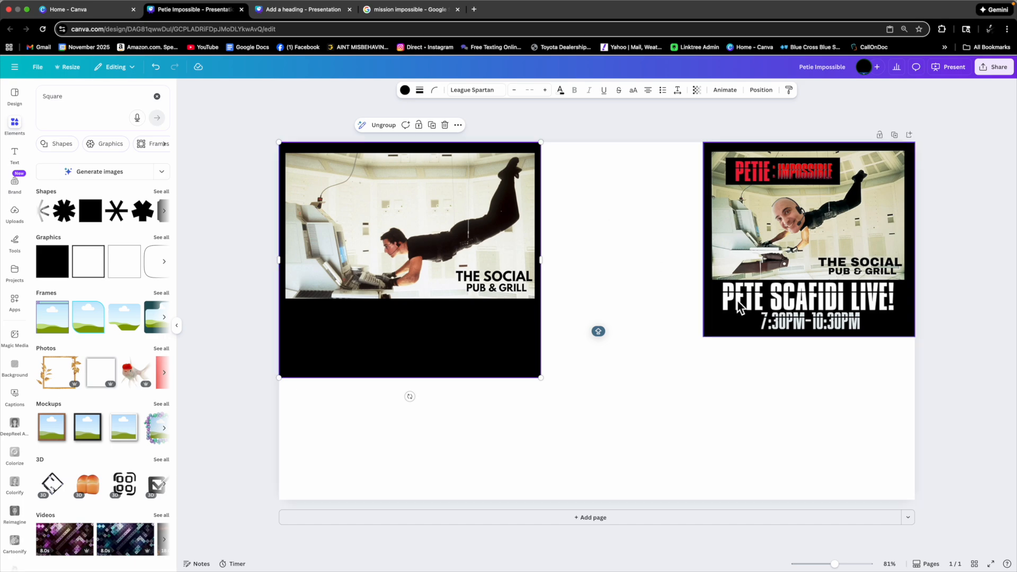
click(807, 306)
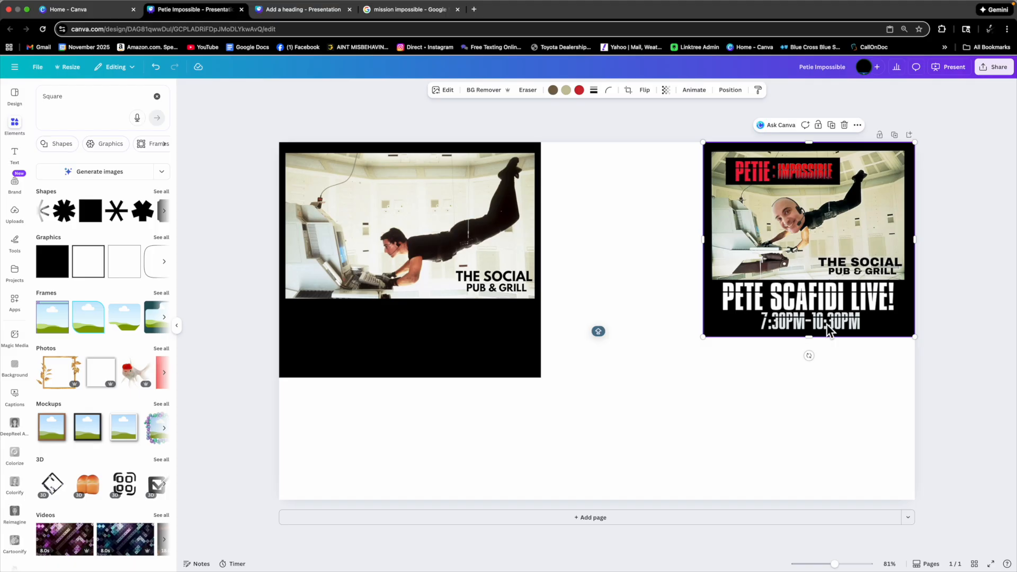
click(475, 318)
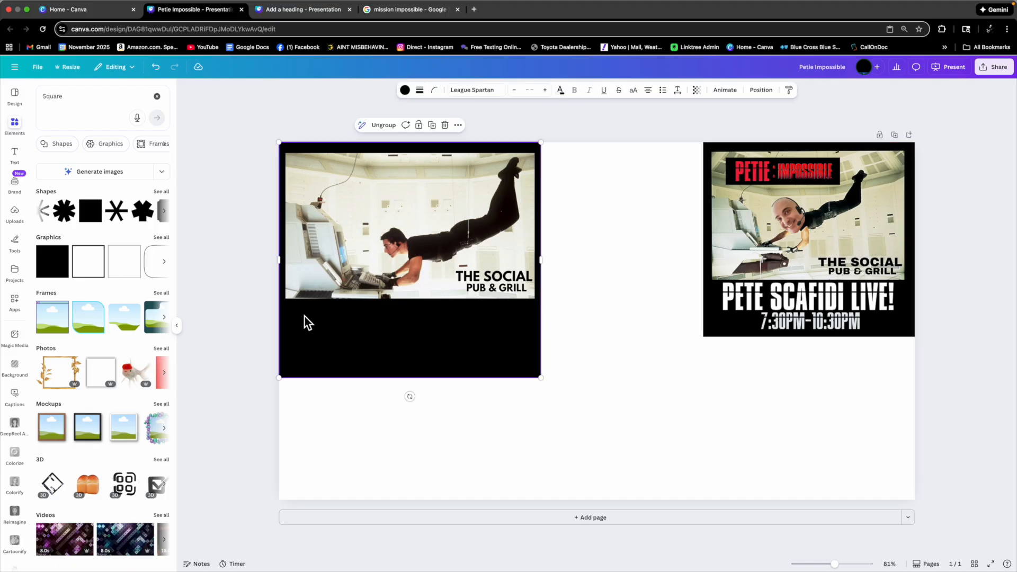
Add a heading text box under the group and set its font to Anton.
click(23, 162)
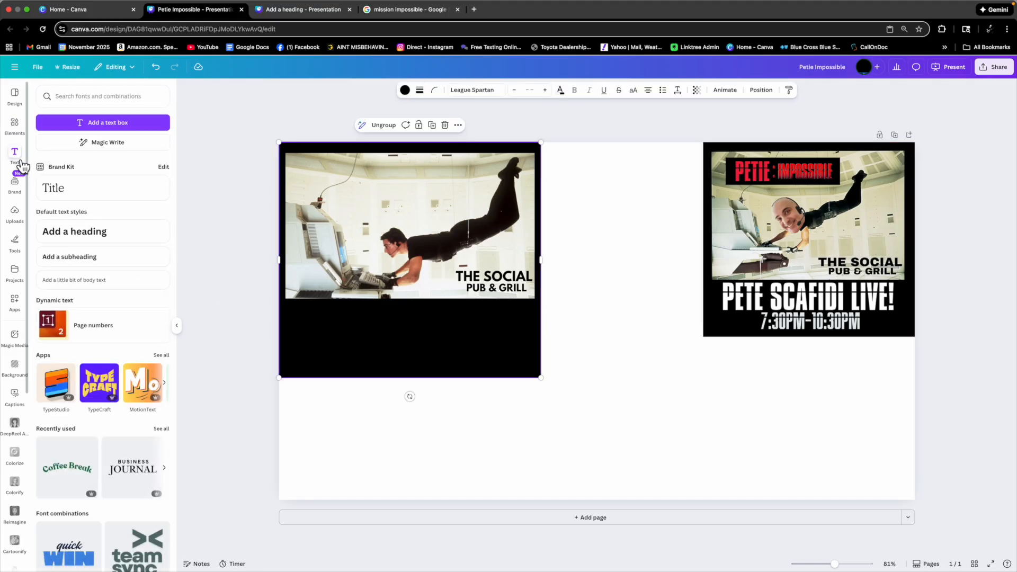
click(66, 244)
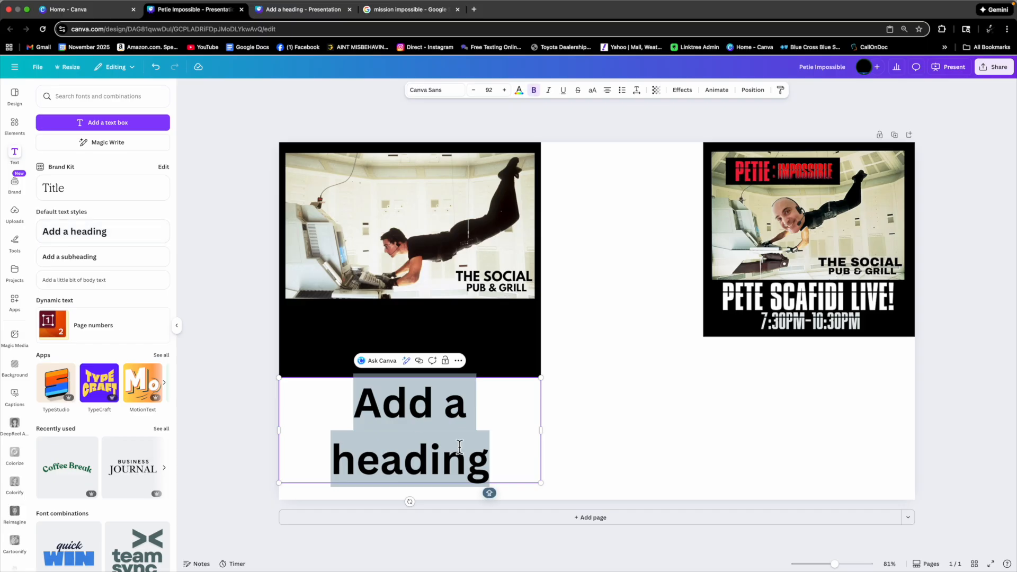
click(429, 91)
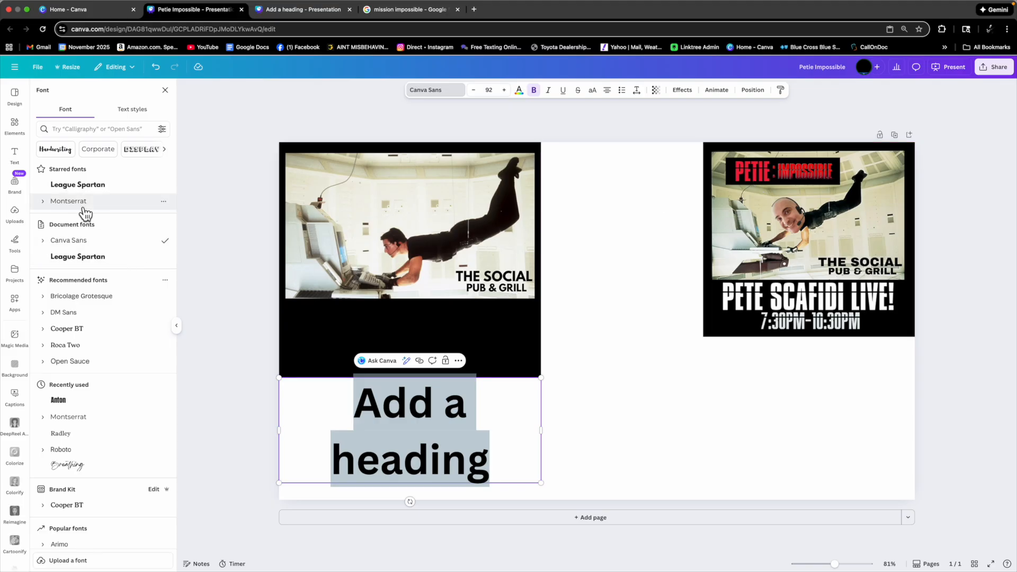
click(67, 404)
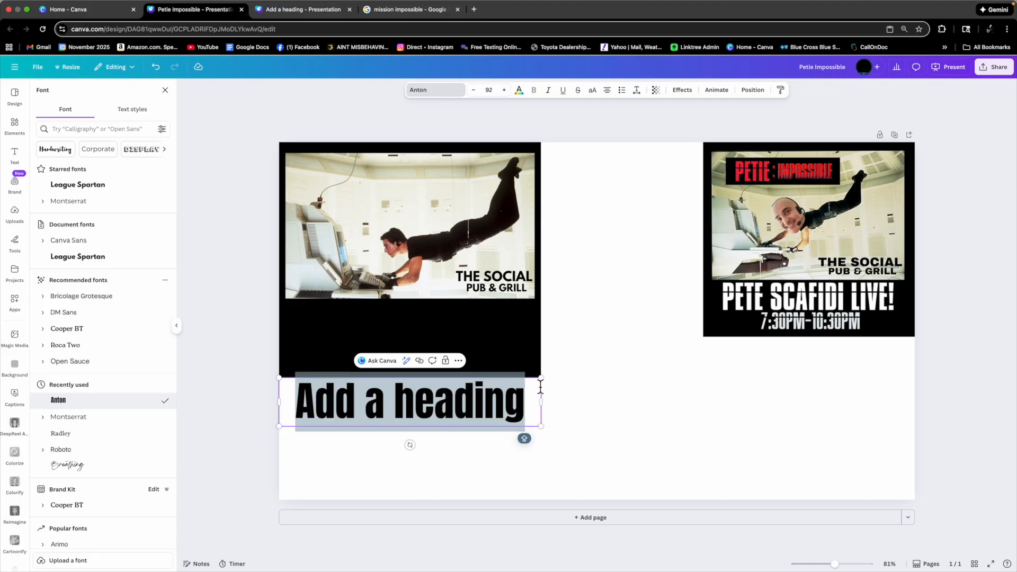
drag(542, 380, 492, 388)
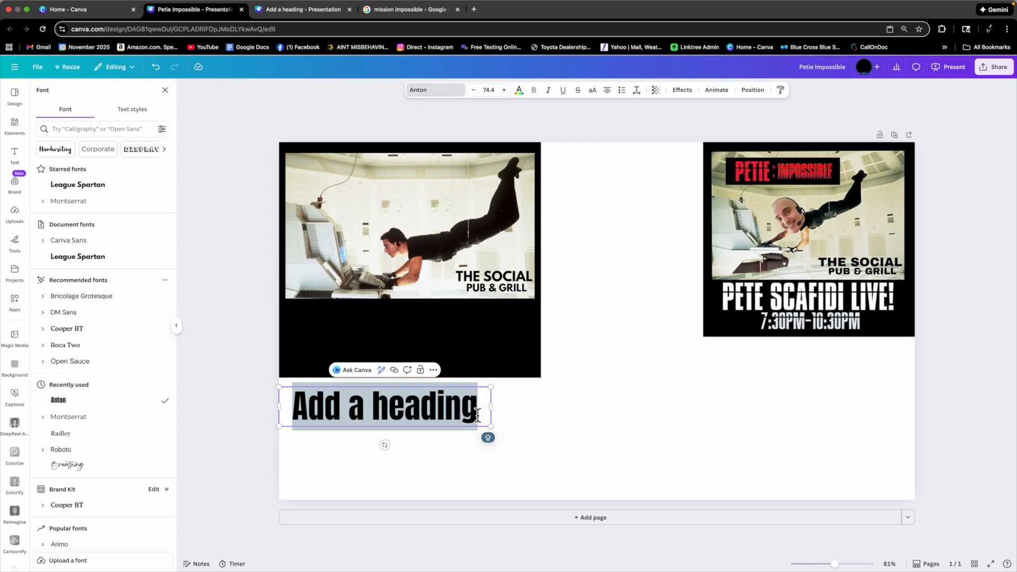
drag(477, 415, 287, 411)
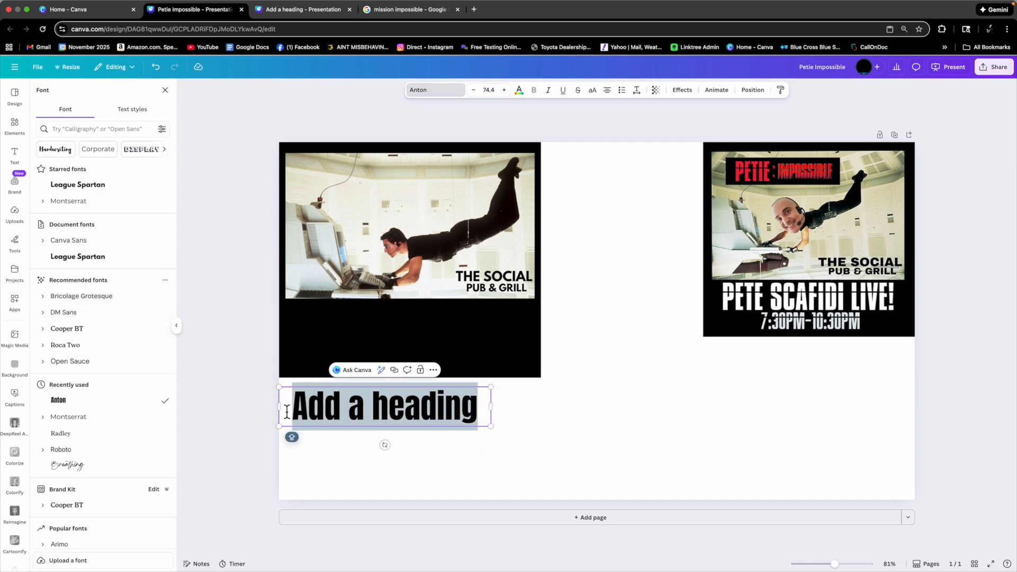
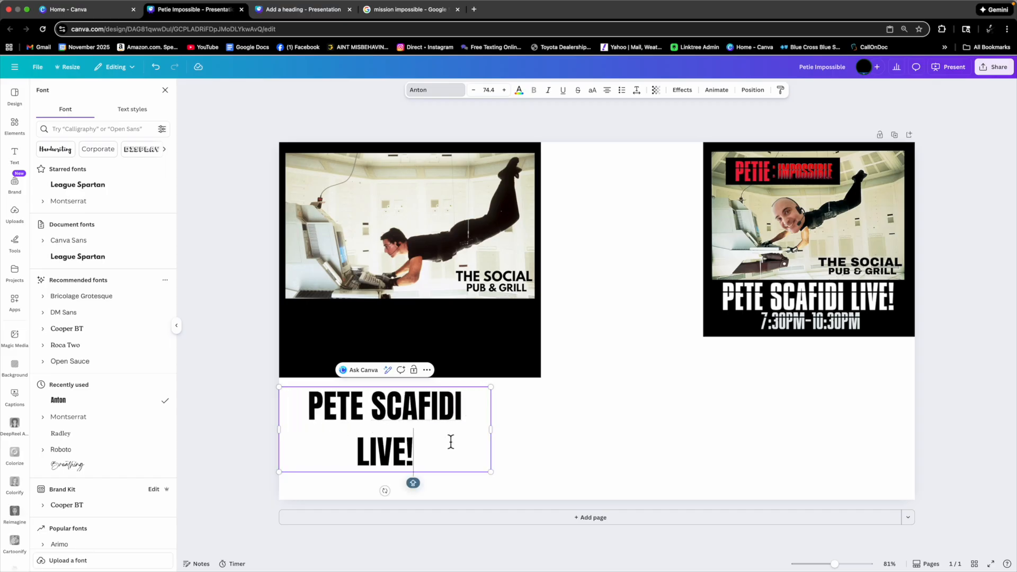
drag(492, 430, 517, 433)
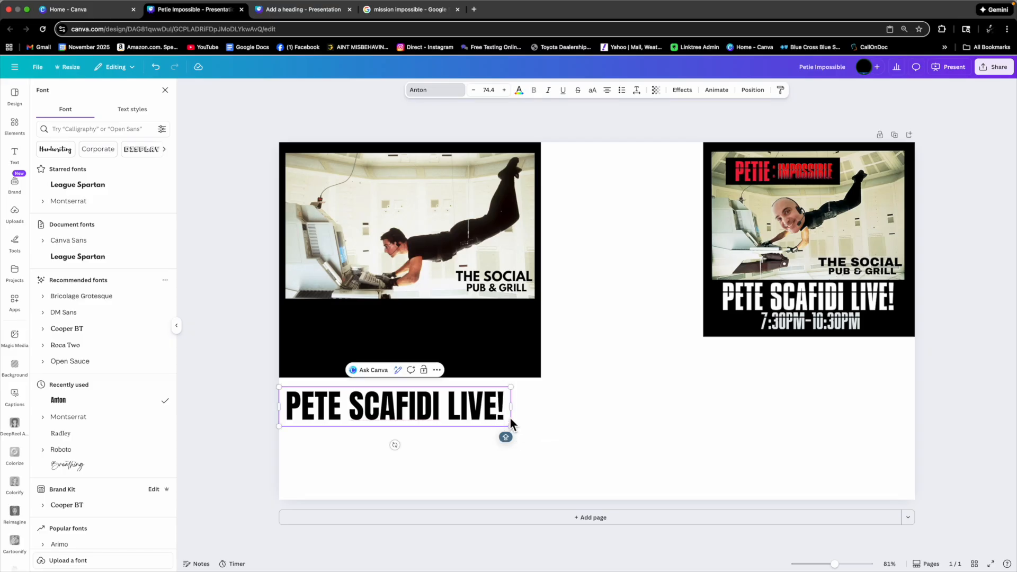
click(529, 402)
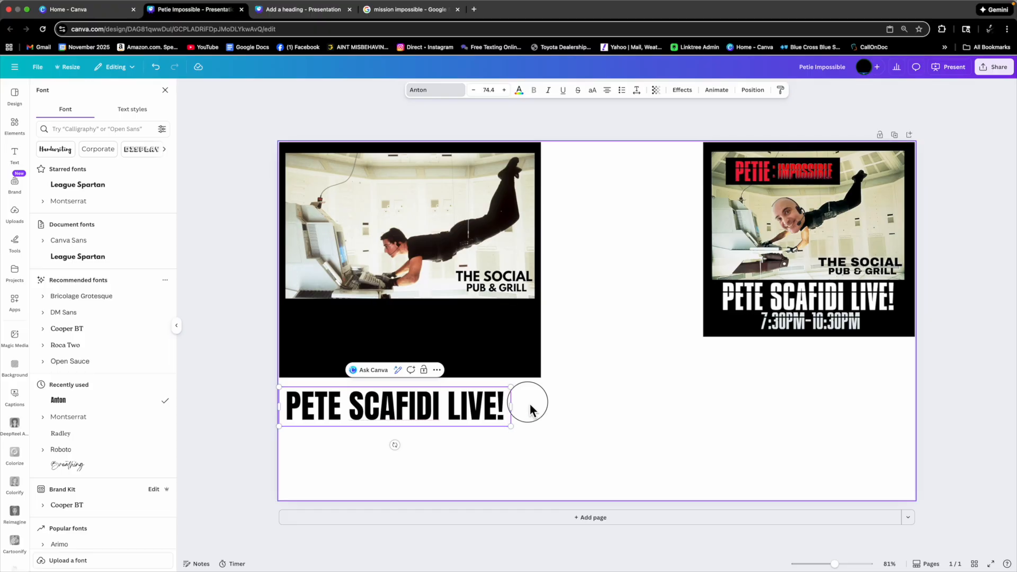
Make the heading text white and move it onto the black area below the still.
drag(480, 409, 492, 385)
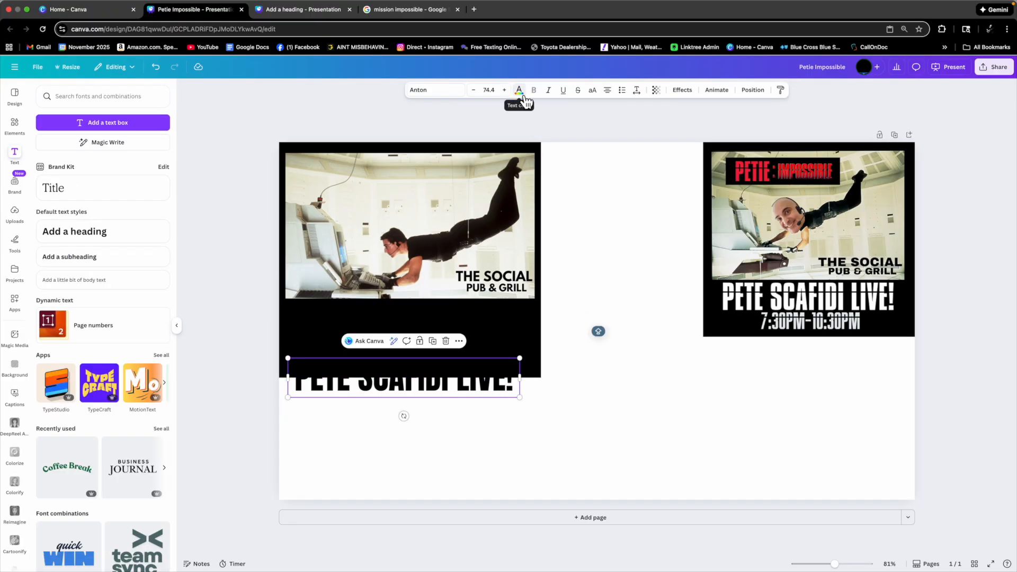
click(520, 93)
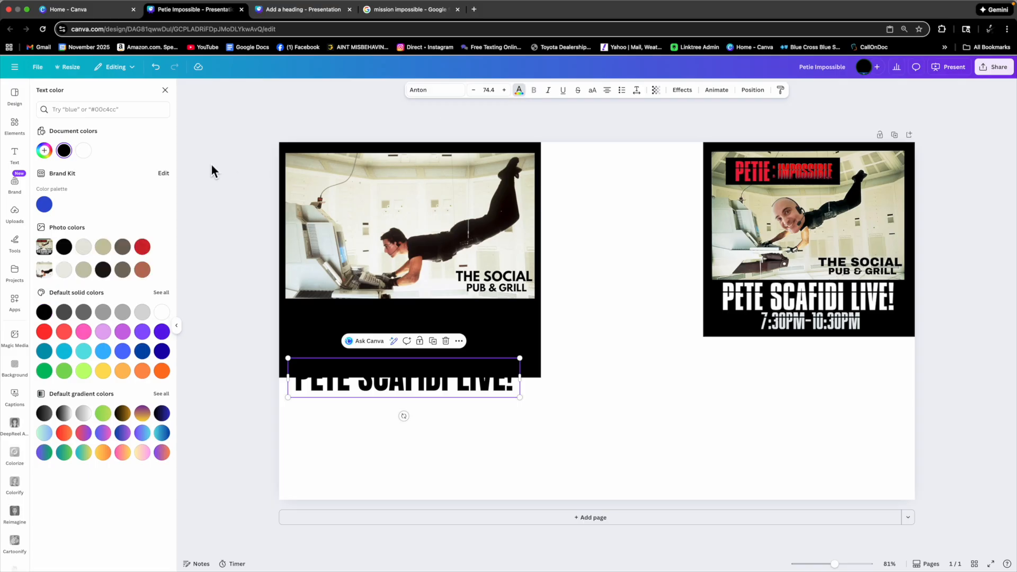
click(81, 152)
click(368, 431)
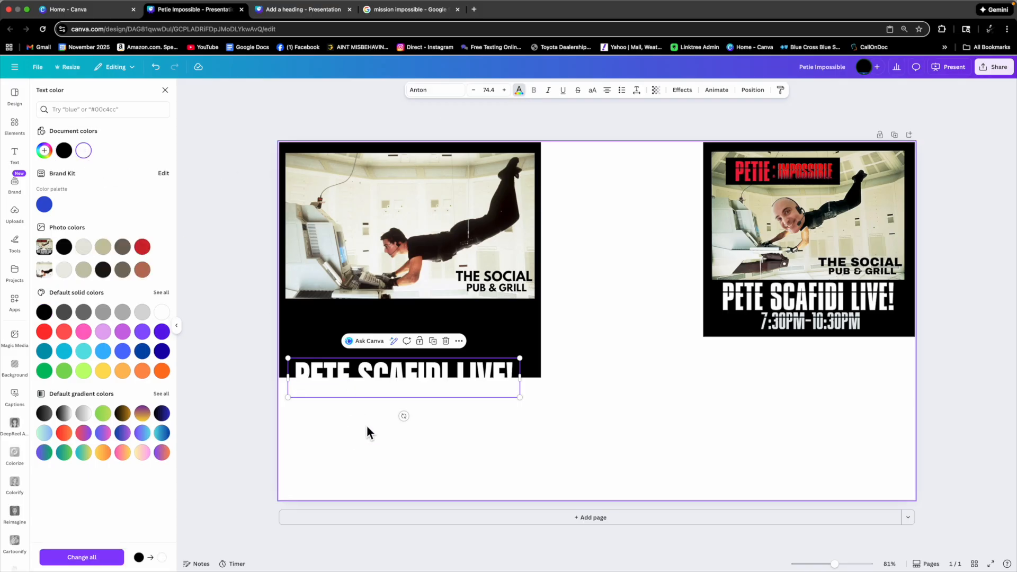
drag(387, 384, 396, 326)
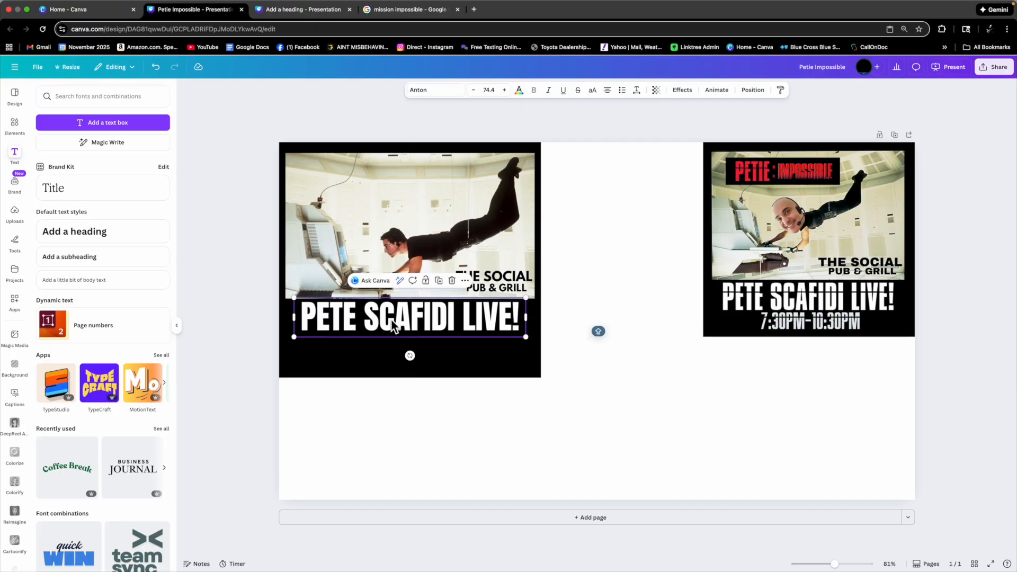
click(428, 360)
click(407, 316)
click(440, 282)
drag(419, 328, 424, 355)
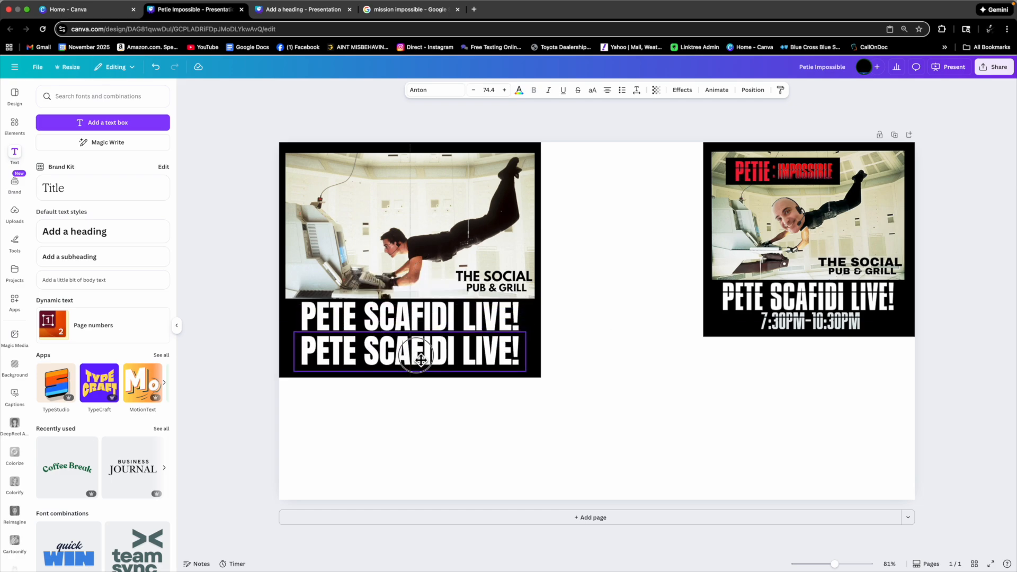
Replace the duplicated text with 7:30PM-10:30PM.
double_click(424, 355)
text(7)
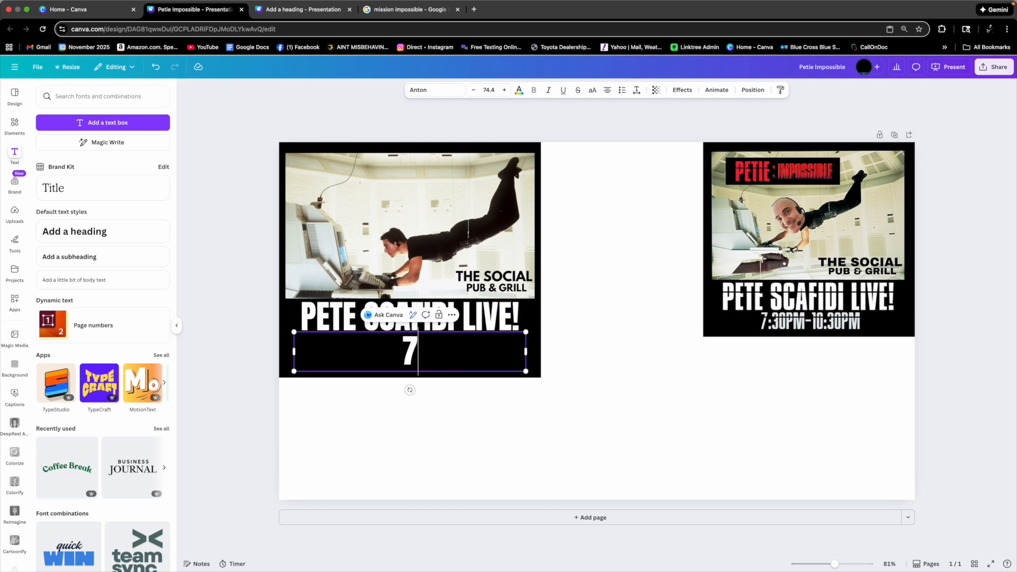
text(:30PM)
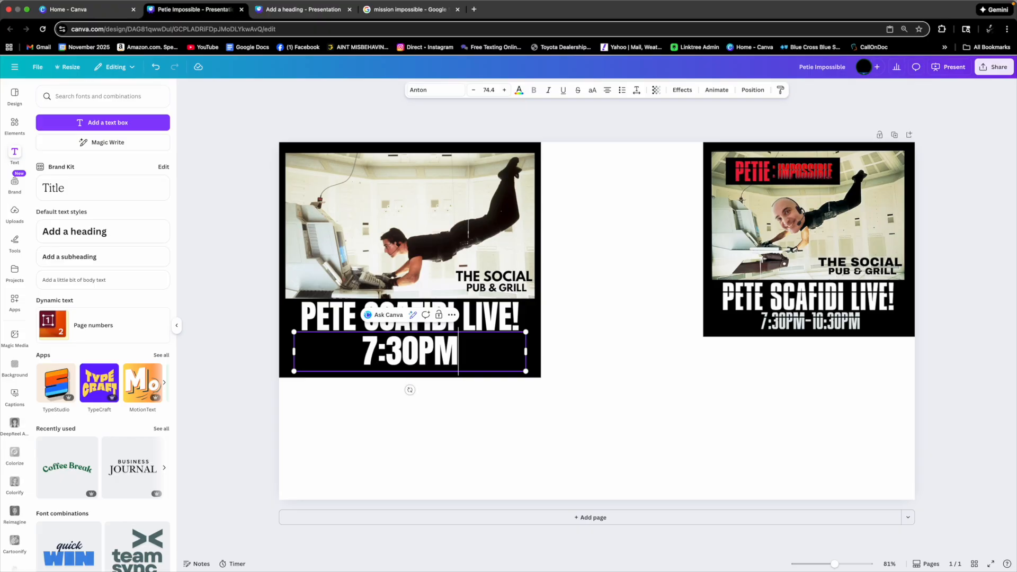
text(-)
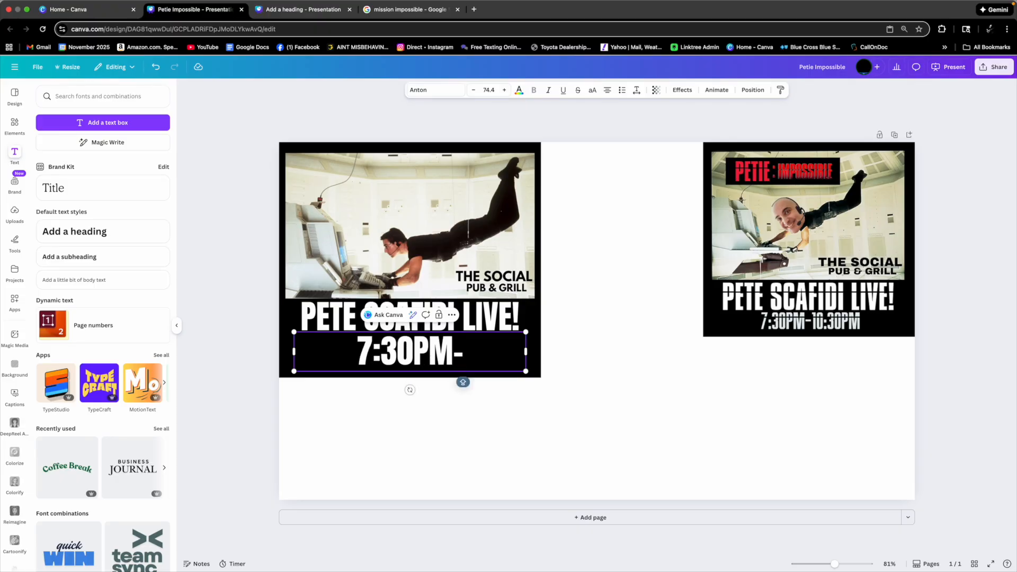
text(10:30)
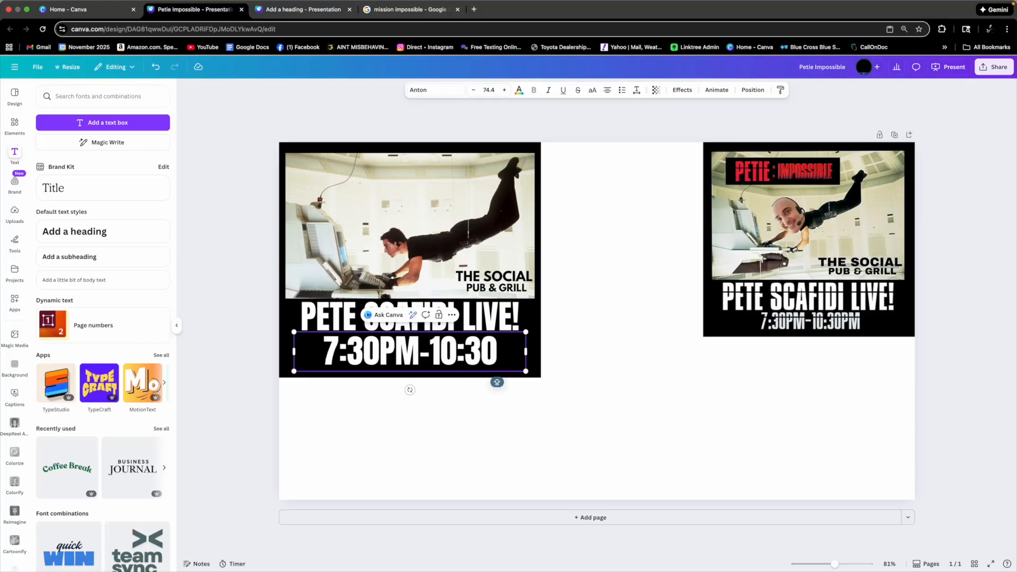
text(PM)
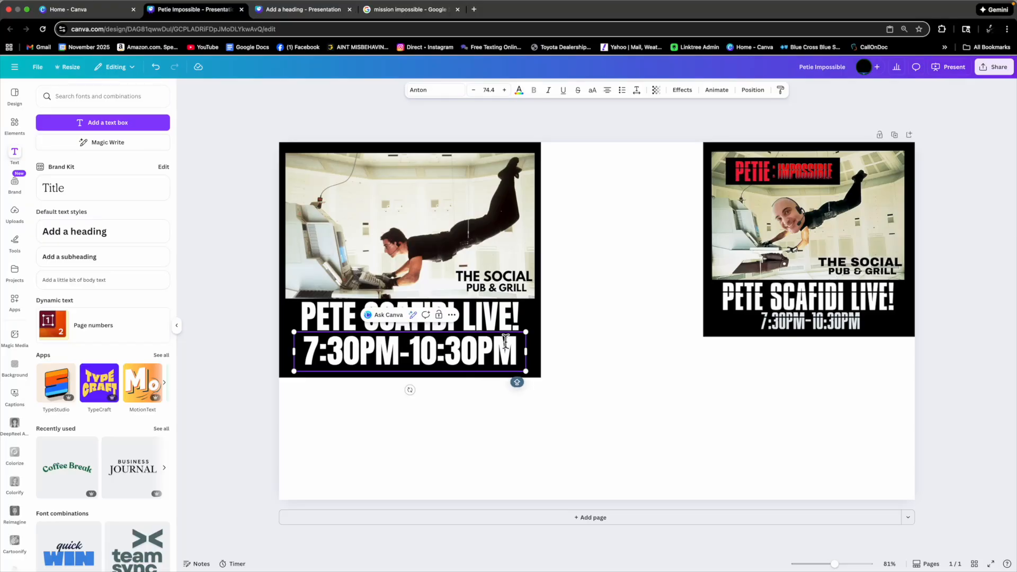
Shrink the time text and tuck it under the heading, shortening the black backing to fit.
drag(526, 332, 432, 345)
drag(371, 393, 416, 364)
click(415, 372)
click(561, 297)
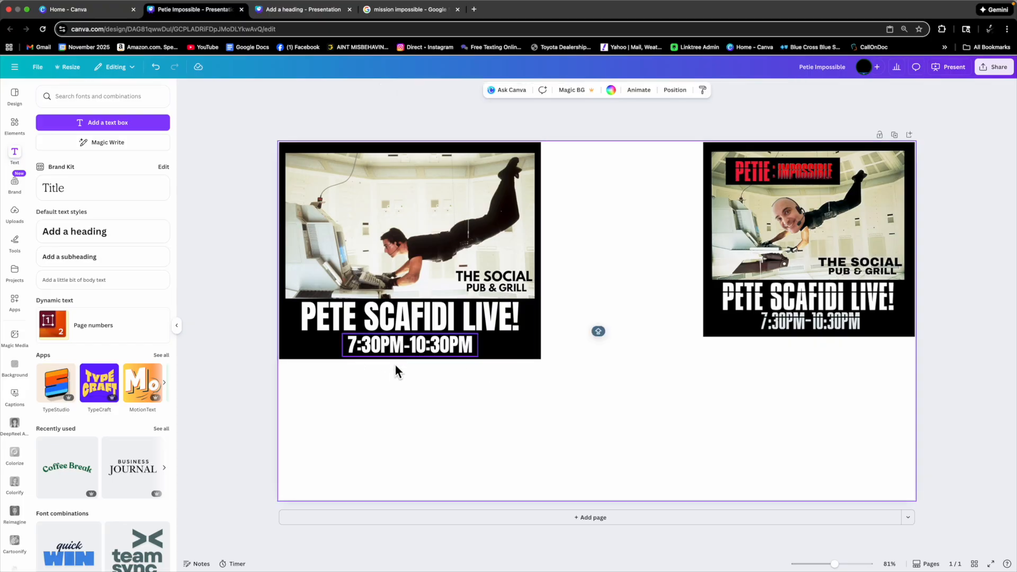
Select the still, black panel and both text lines together and group them.
drag(584, 262, 307, 376)
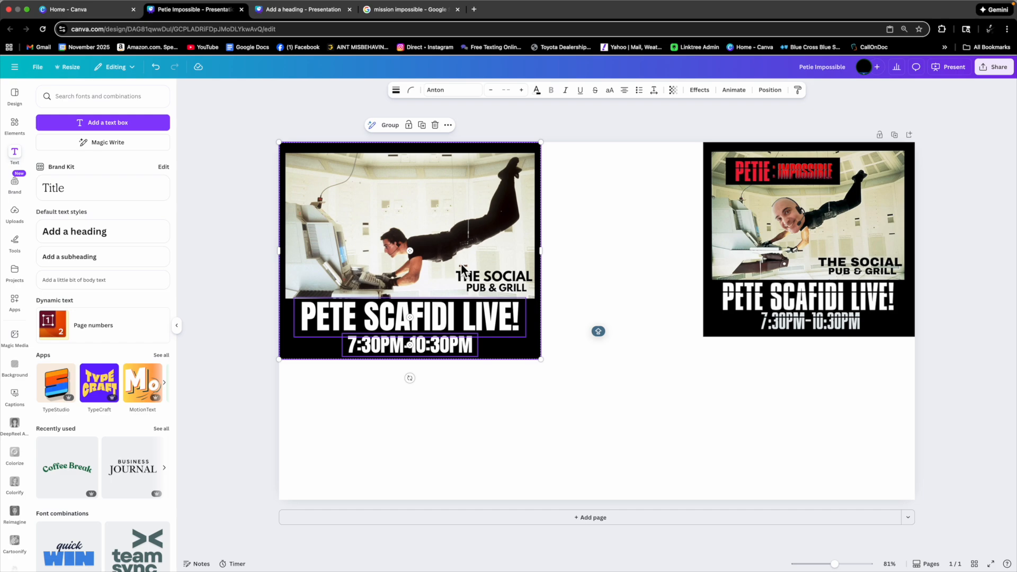
click(392, 128)
click(596, 214)
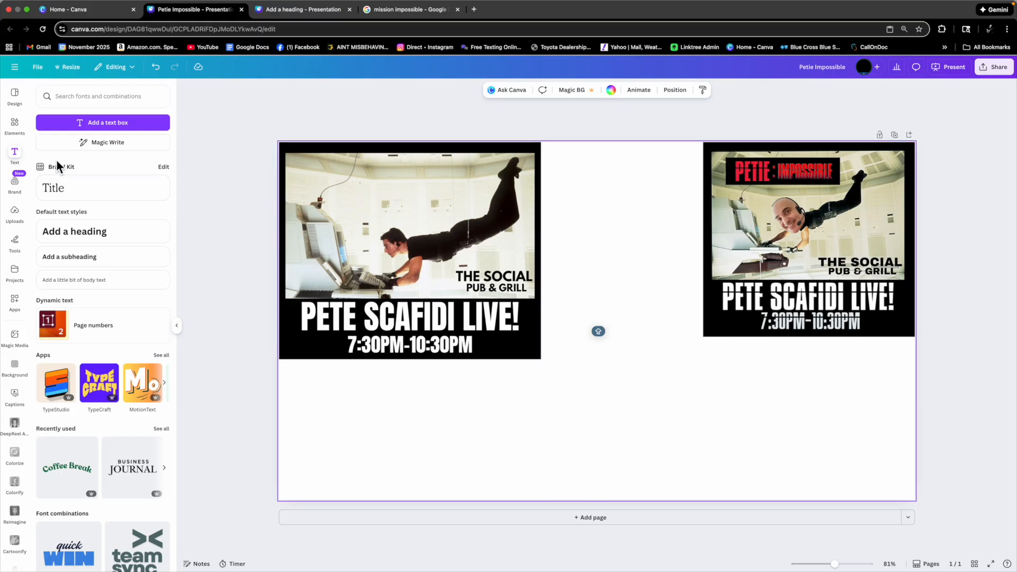
Add a square shape, color it black and flatten it into a thin bar about 324 by 5.
click(15, 127)
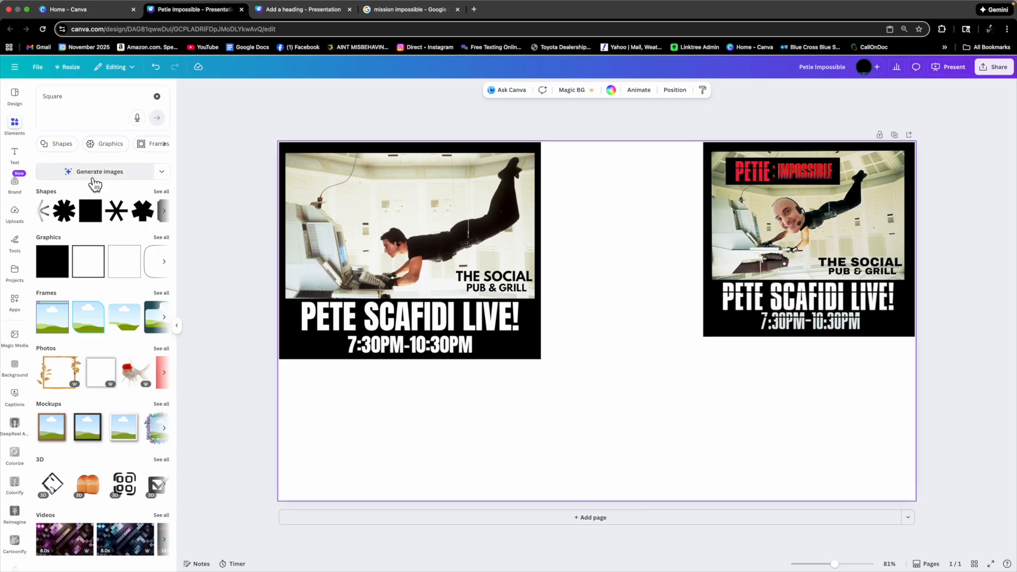
click(91, 211)
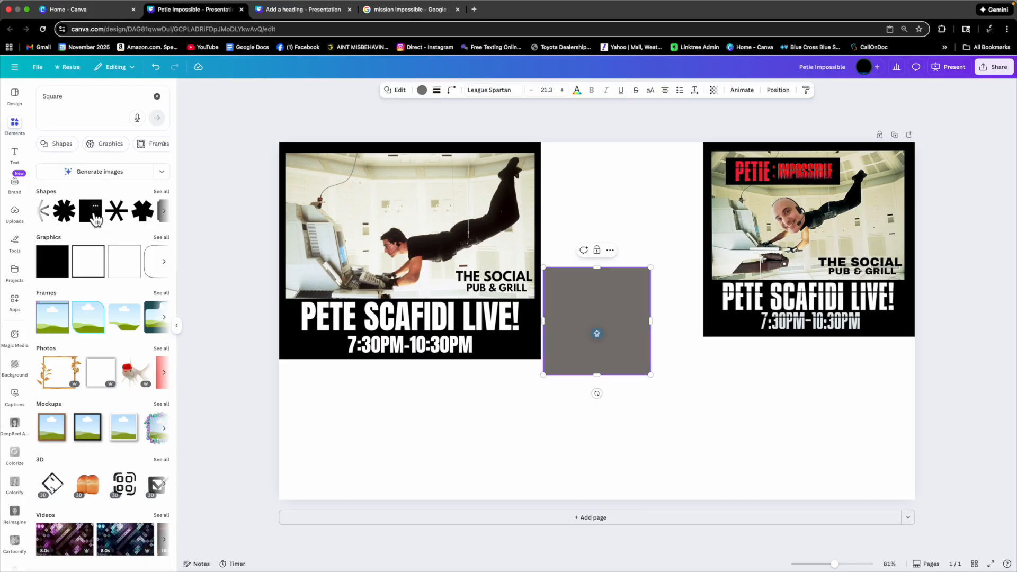
click(422, 90)
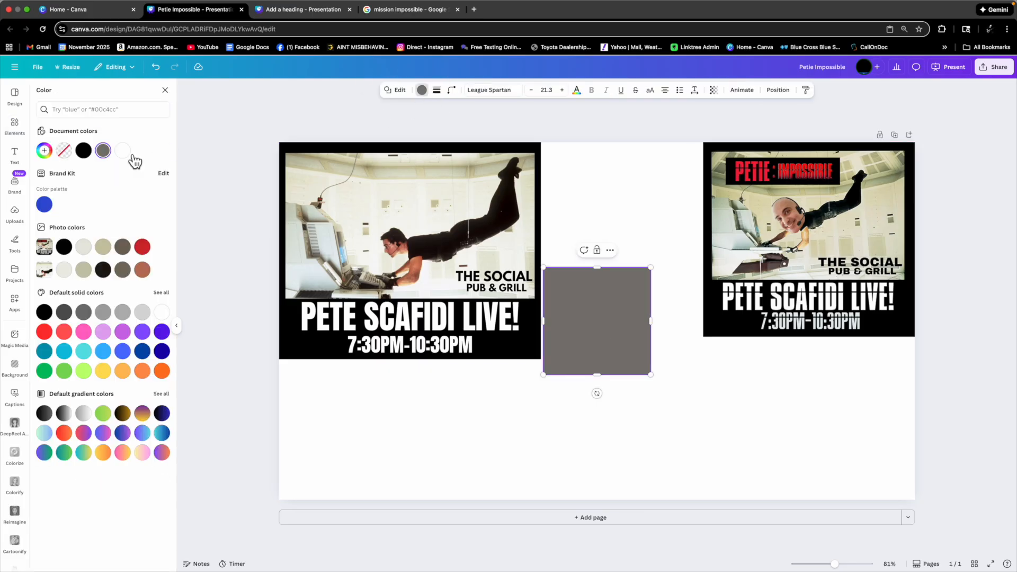
click(84, 151)
drag(601, 273, 602, 377)
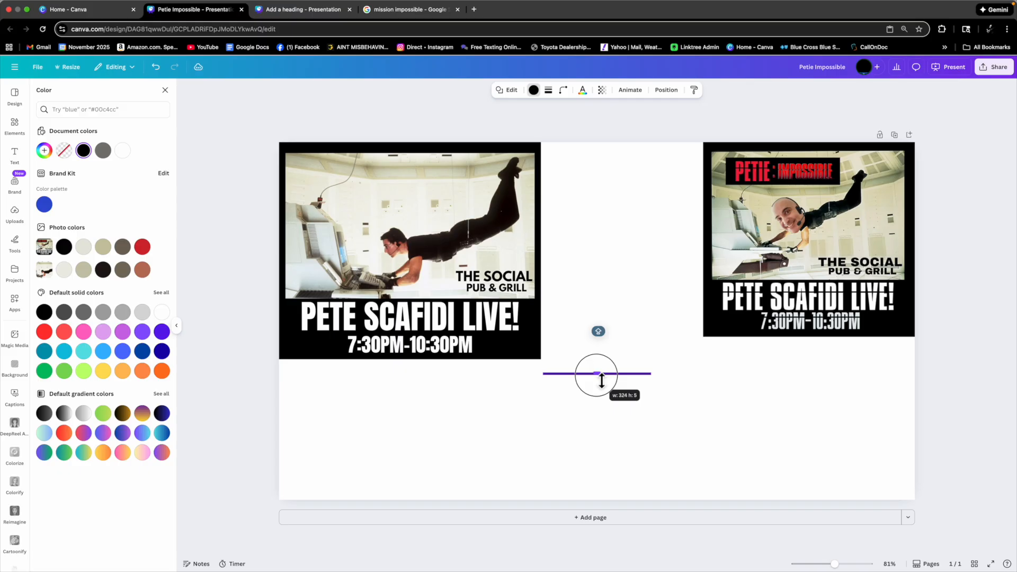
drag(602, 379, 605, 380)
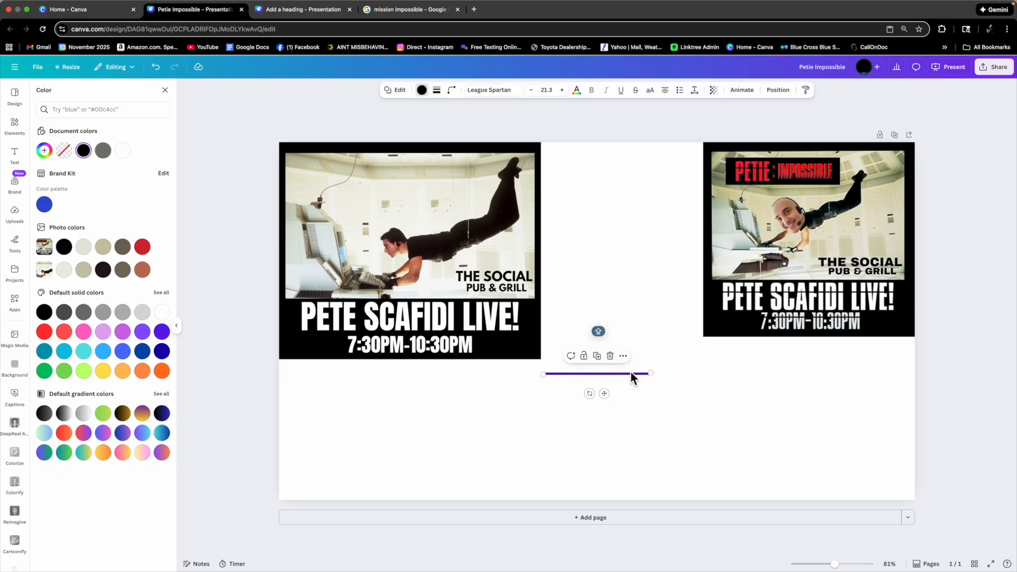
Search the elements library for LINE.
click(14, 126)
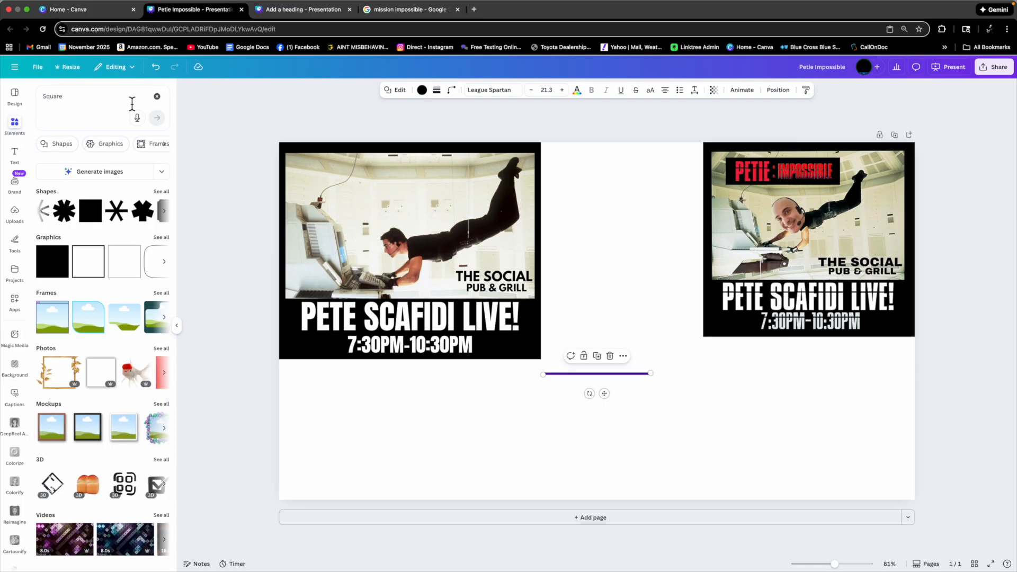
click(156, 96)
click(45, 96)
text(L)
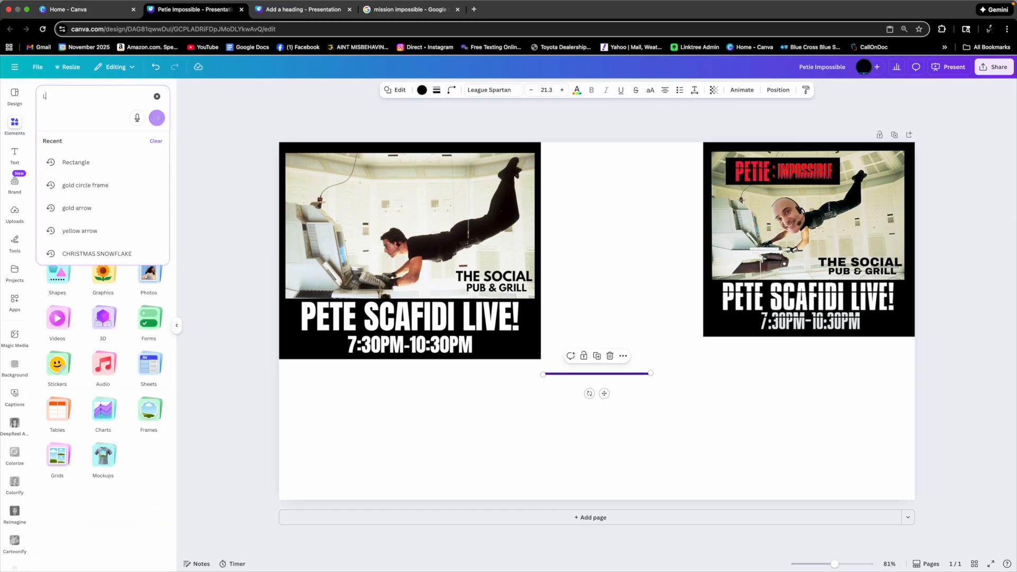
text(iNR)
key(Caps_Lock)
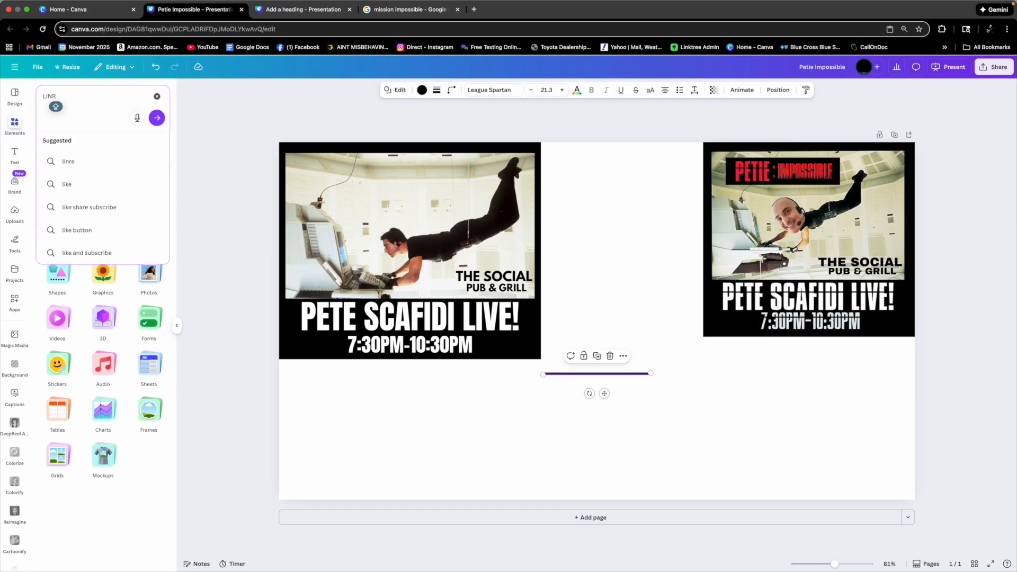
key(BackSpace)
text(E)
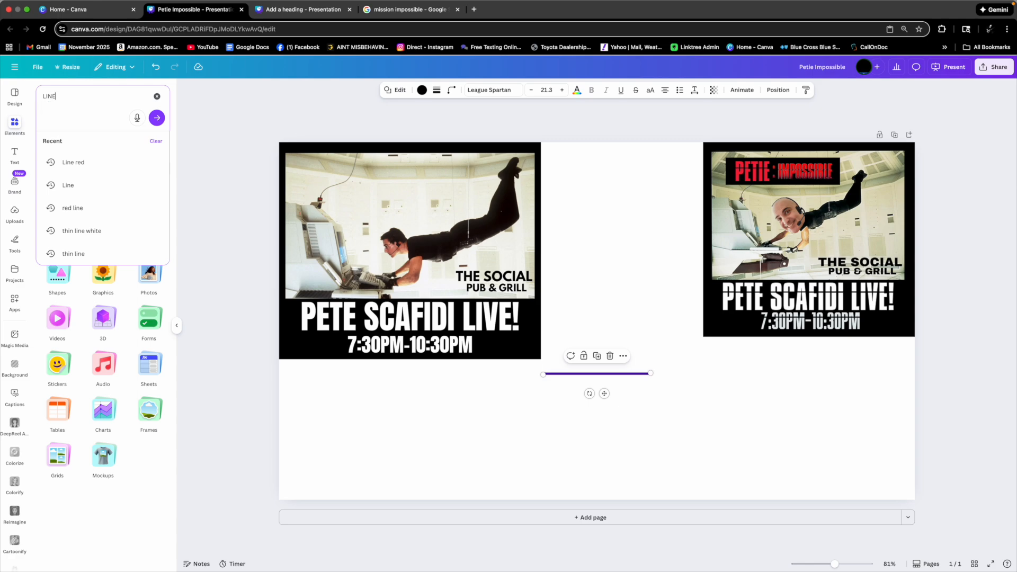
key(Return)
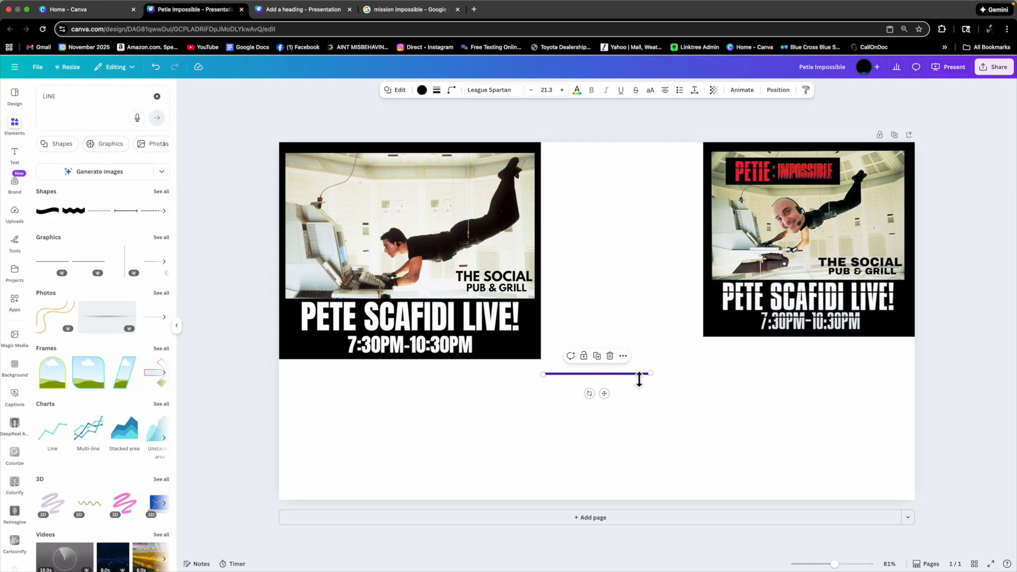
Move the thin black bar onto the flyer and stretch it across the panel just above the time text.
drag(604, 393, 364, 336)
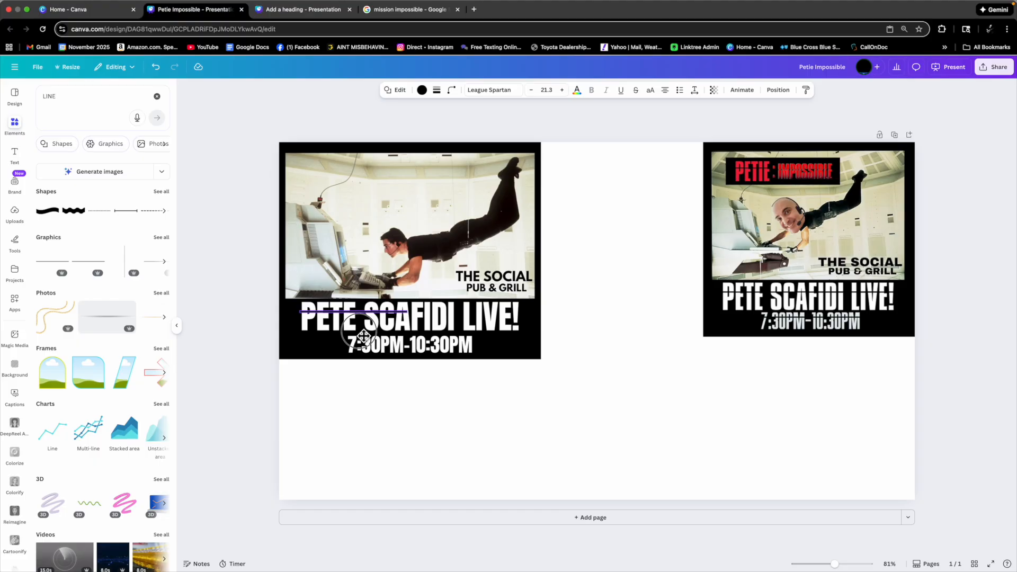
drag(364, 336, 363, 336)
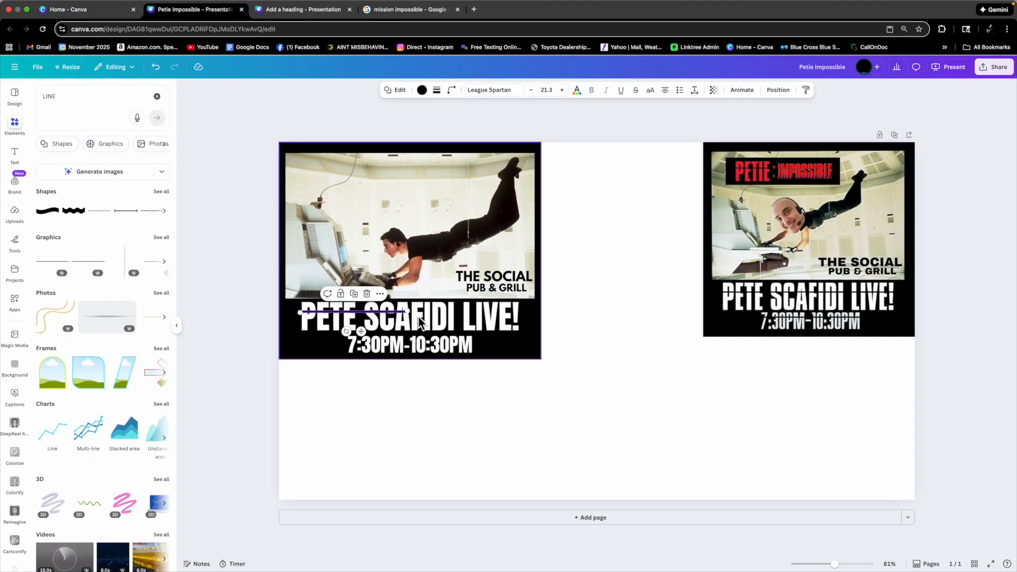
drag(415, 317, 527, 325)
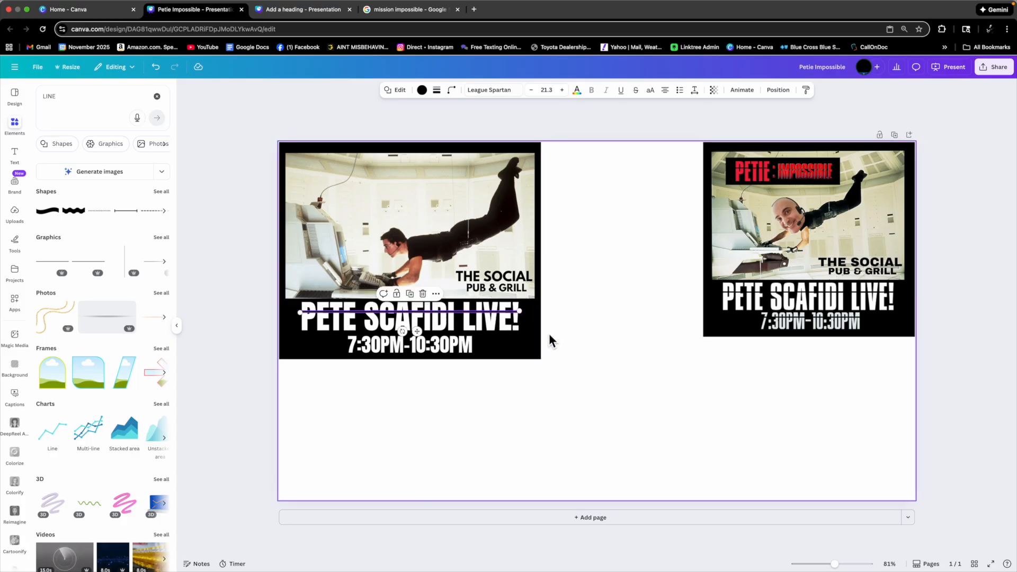
click(583, 328)
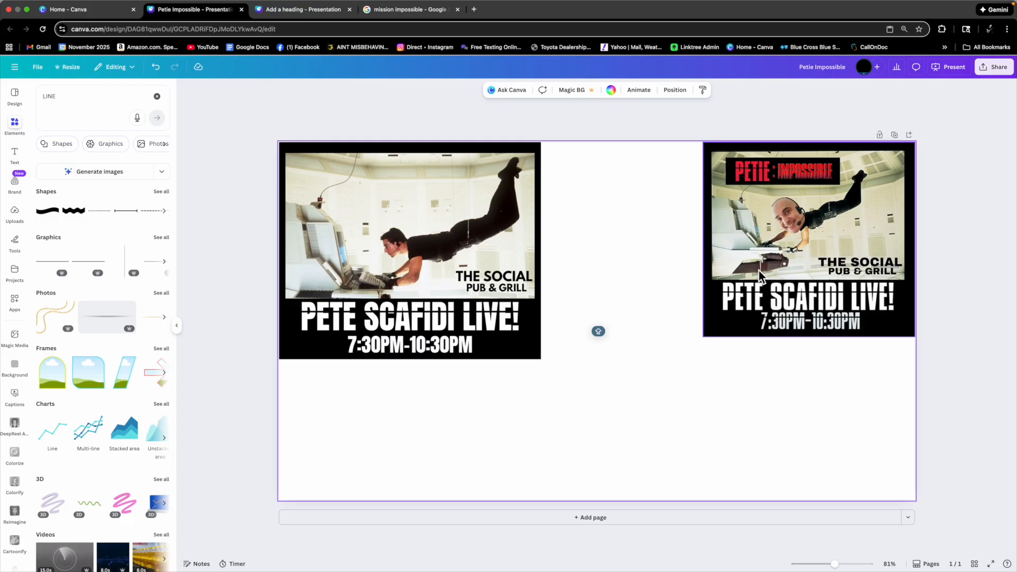
click(462, 313)
drag(417, 332, 425, 363)
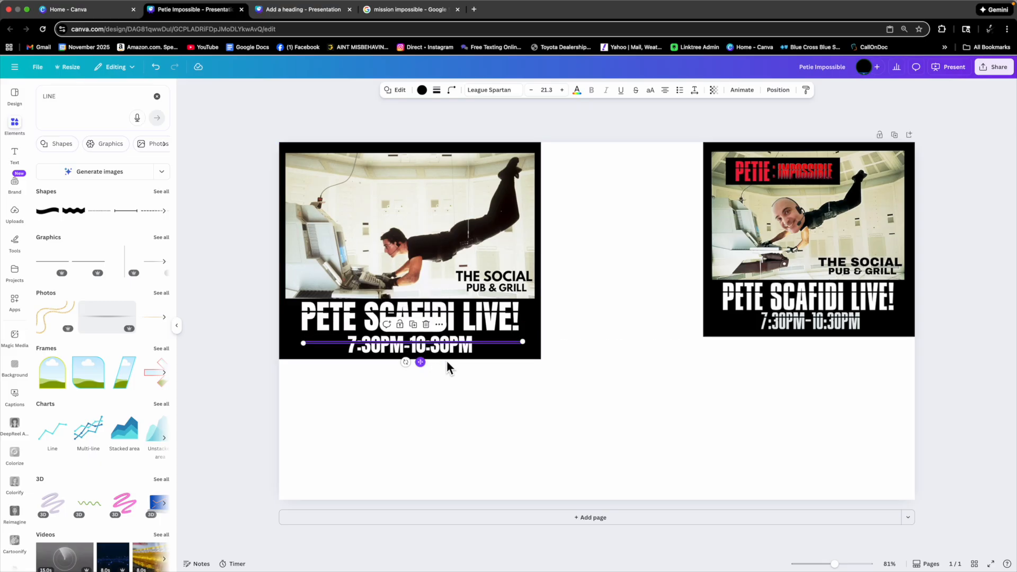
click(603, 334)
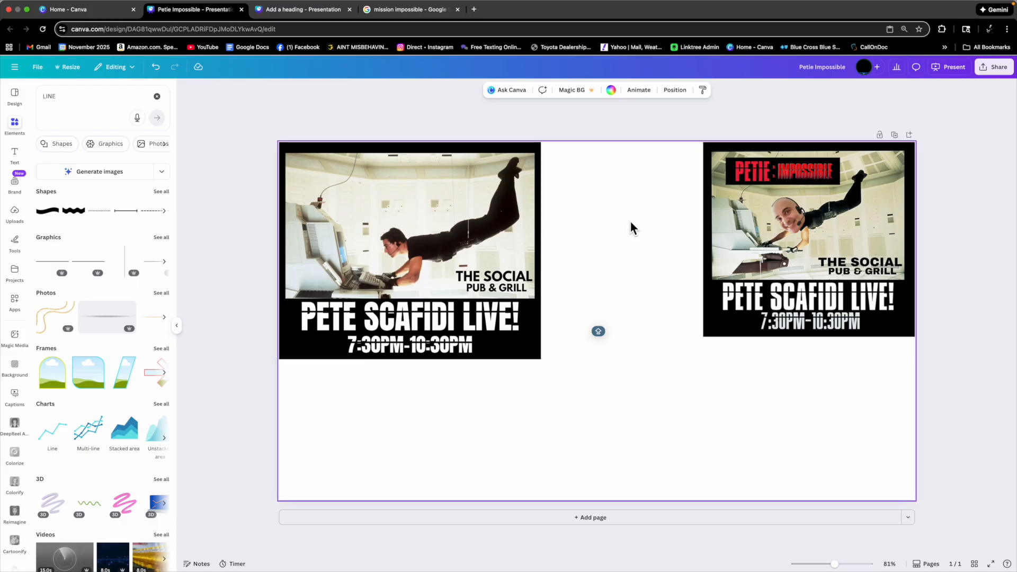
Add another square, color it black and reshape it into a wide rectangle below the flyer.
click(158, 96)
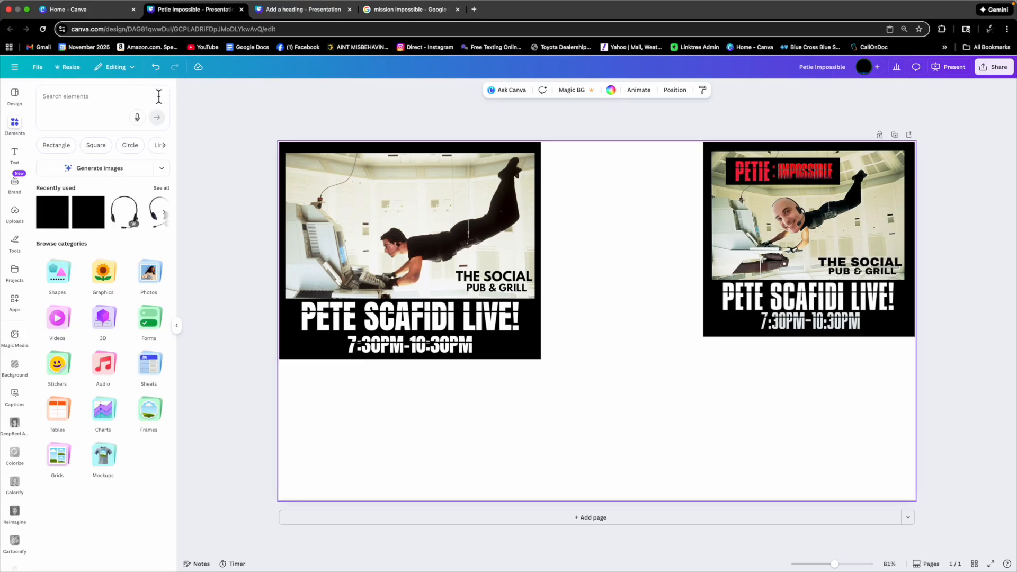
click(52, 225)
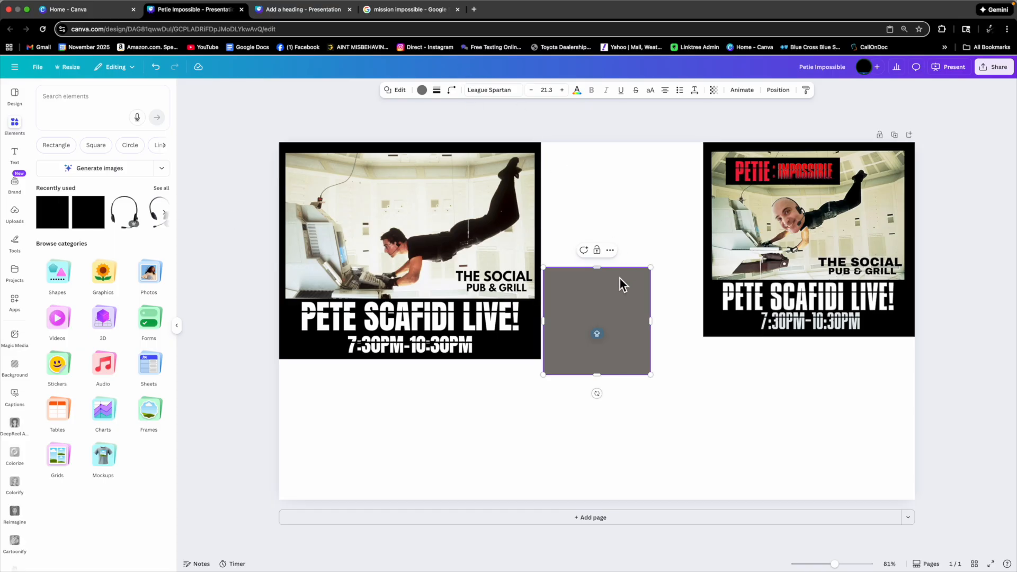
click(421, 90)
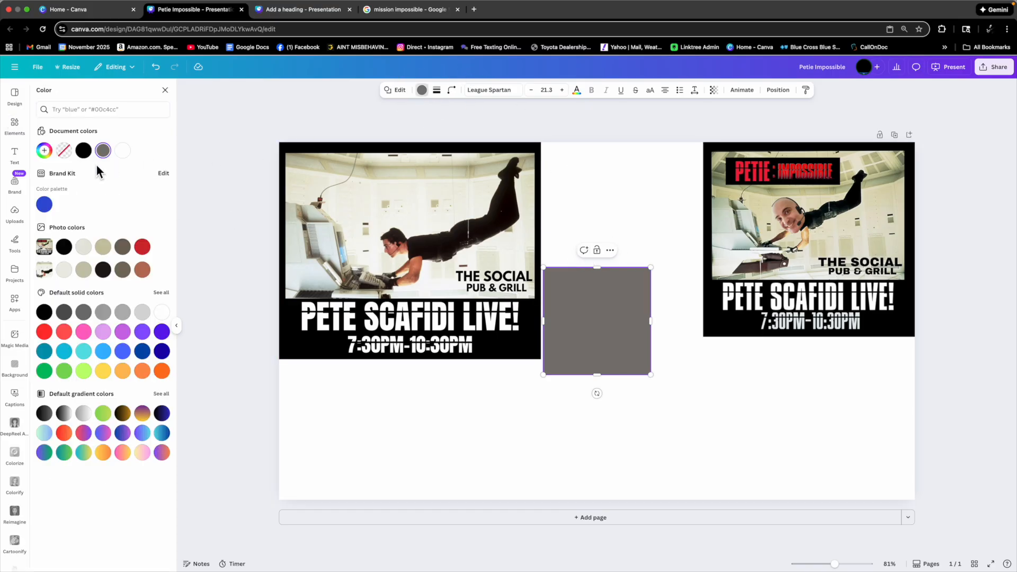
click(83, 150)
drag(604, 274, 625, 404)
click(622, 392)
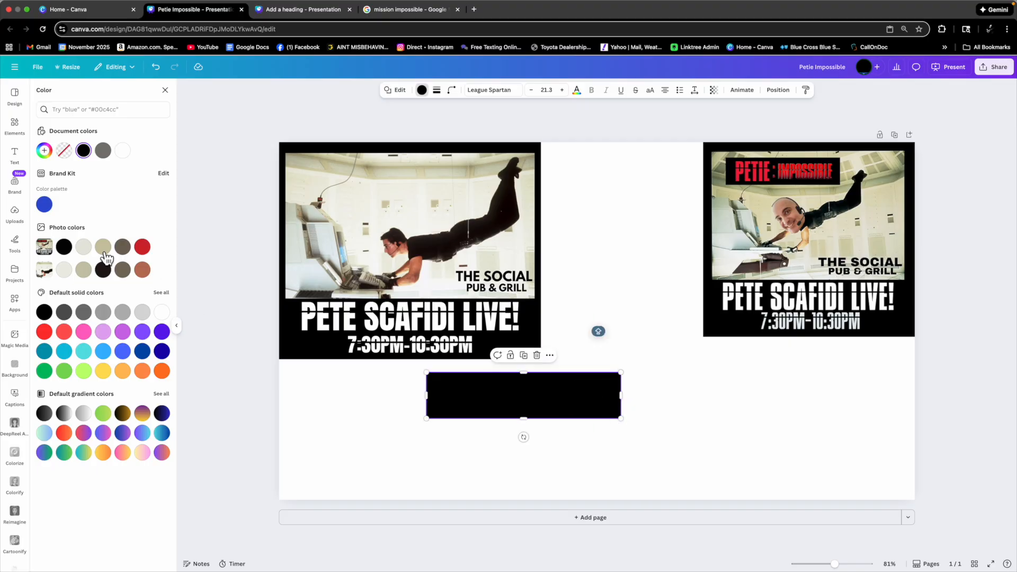
Add a white heading text box and place it on the new black rectangle, narrowing it to fit.
click(18, 158)
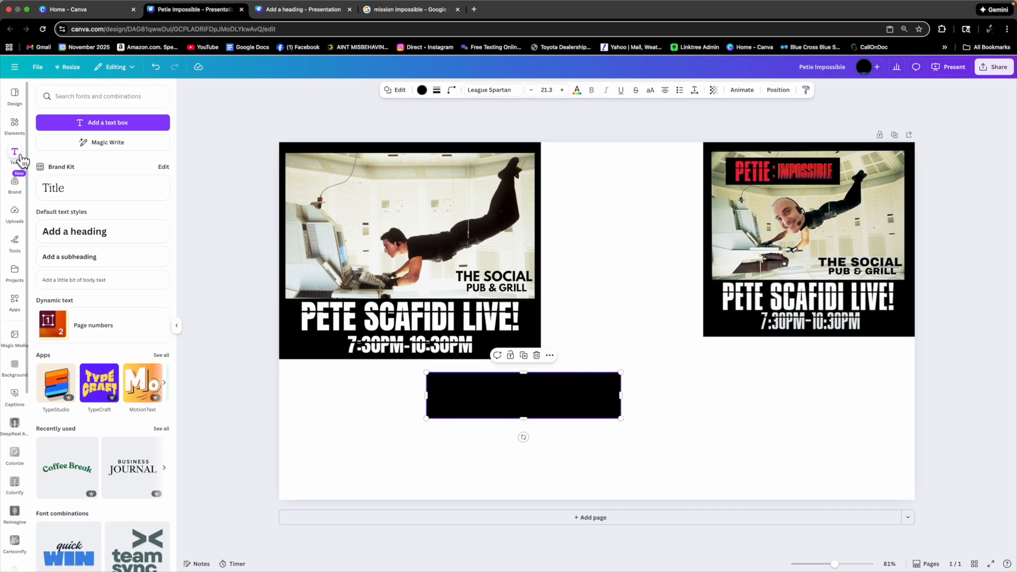
click(64, 243)
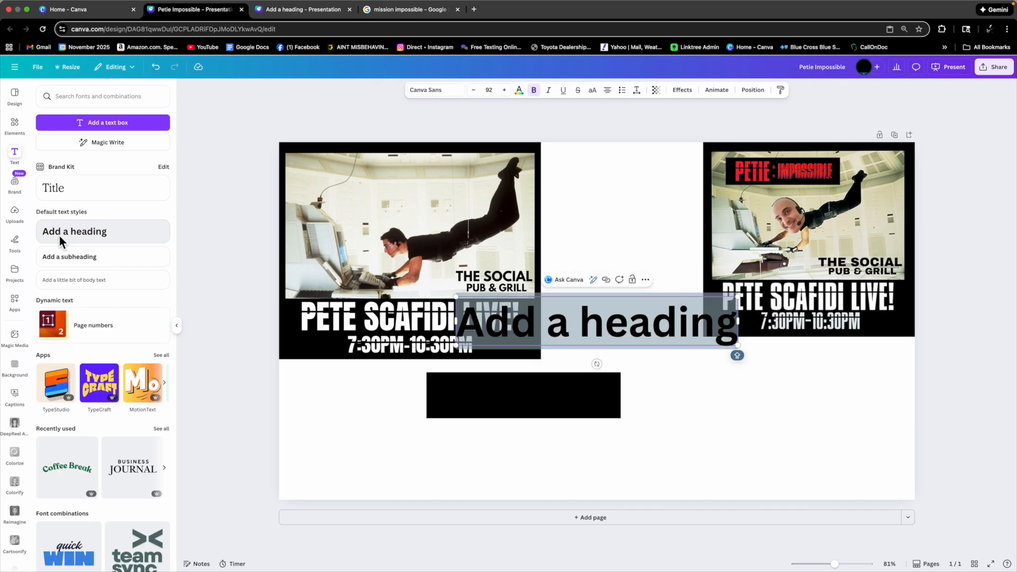
click(520, 92)
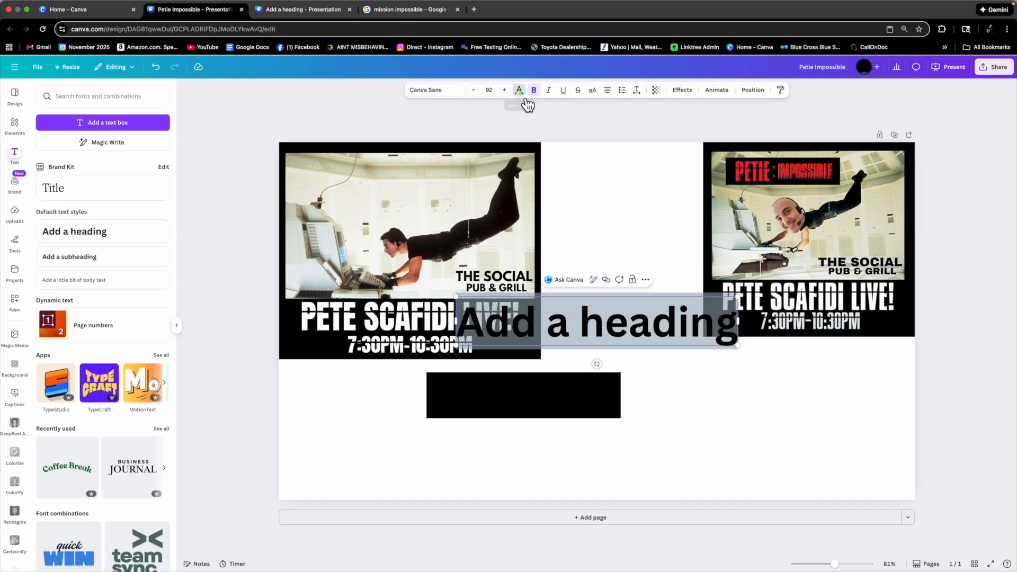
click(83, 151)
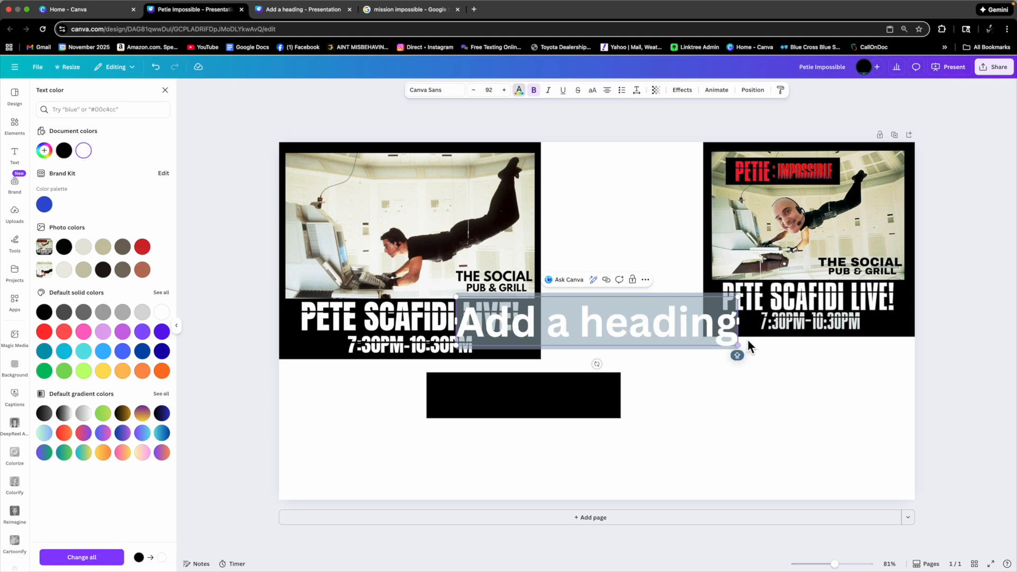
key(Escape)
drag(660, 343, 636, 409)
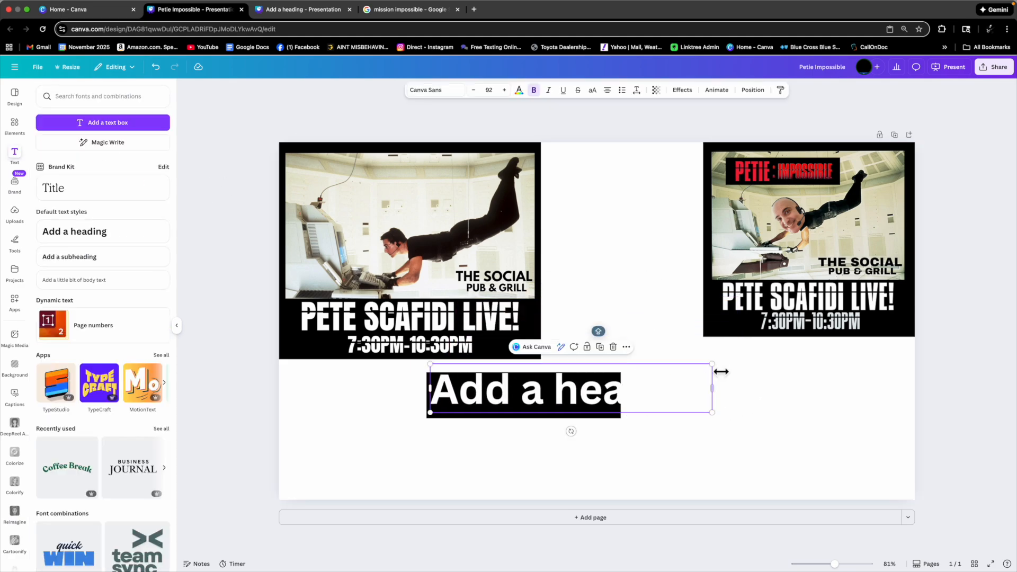
drag(712, 364, 613, 381)
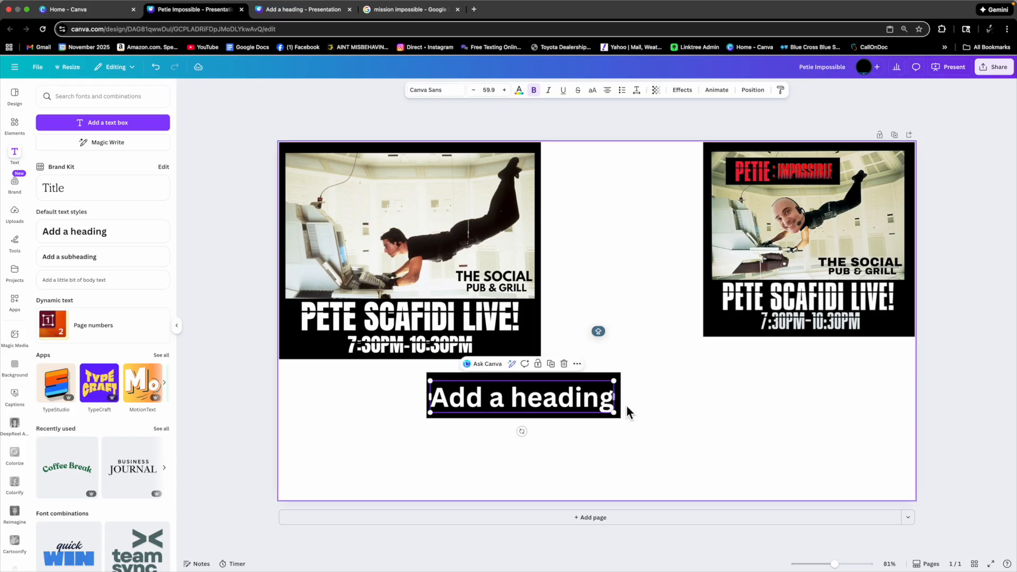
Replace the white heading's placeholder text with PETIE.
mouse_move(612, 404)
mouse_down()
mouse_move(588, 400)
mouse_move(615, 403)
mouse_up()
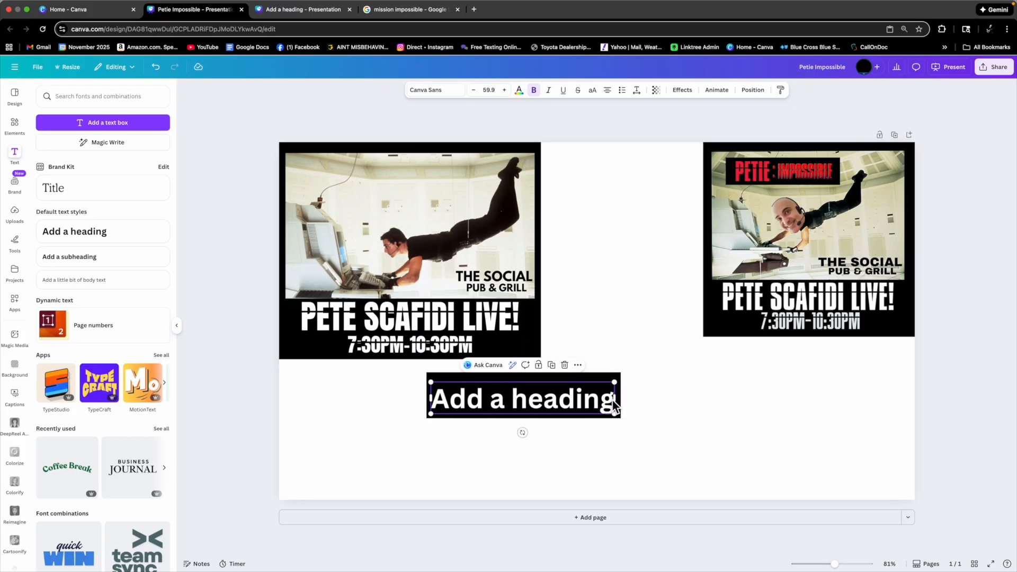
double_click(613, 401)
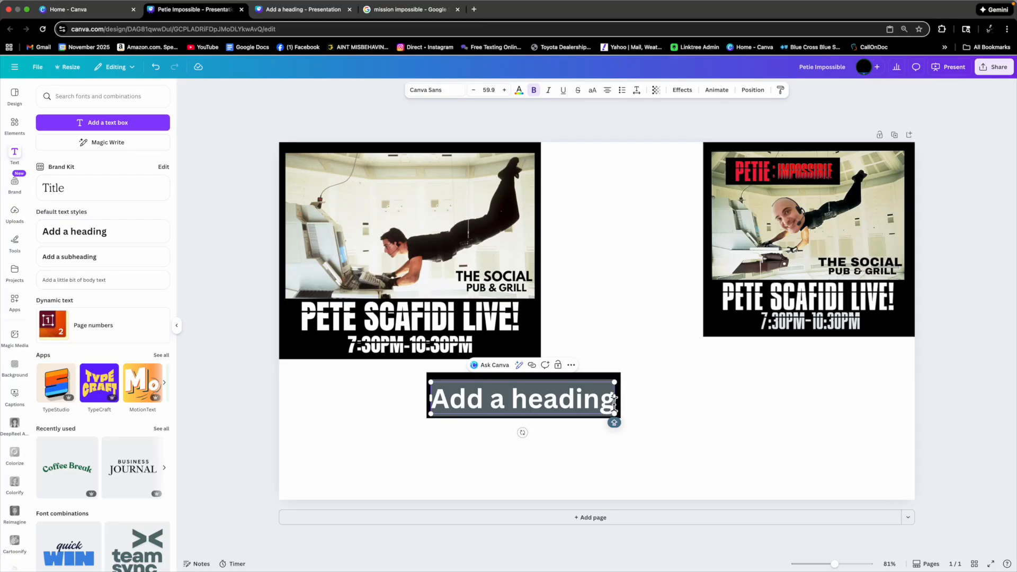
text(PETE)
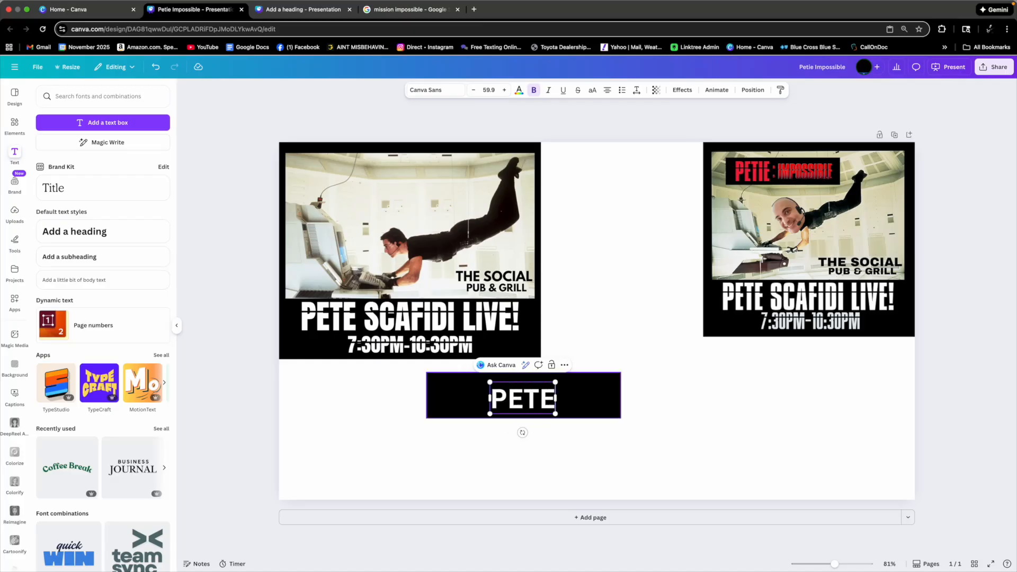
key(BackSpace)
text(IE)
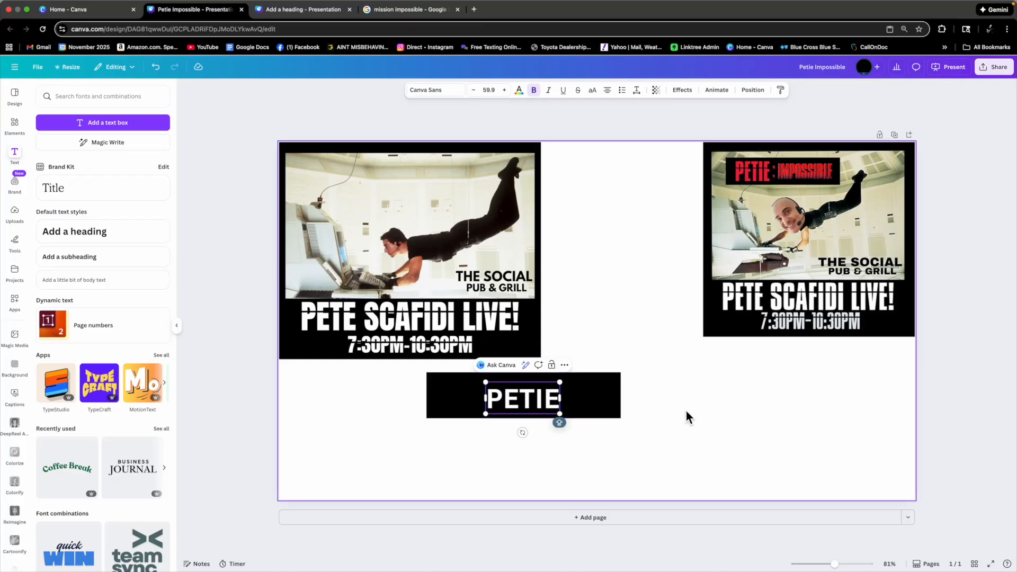
Enlarge the PETIE text box and add a colon after the word.
click(646, 403)
drag(552, 409, 517, 422)
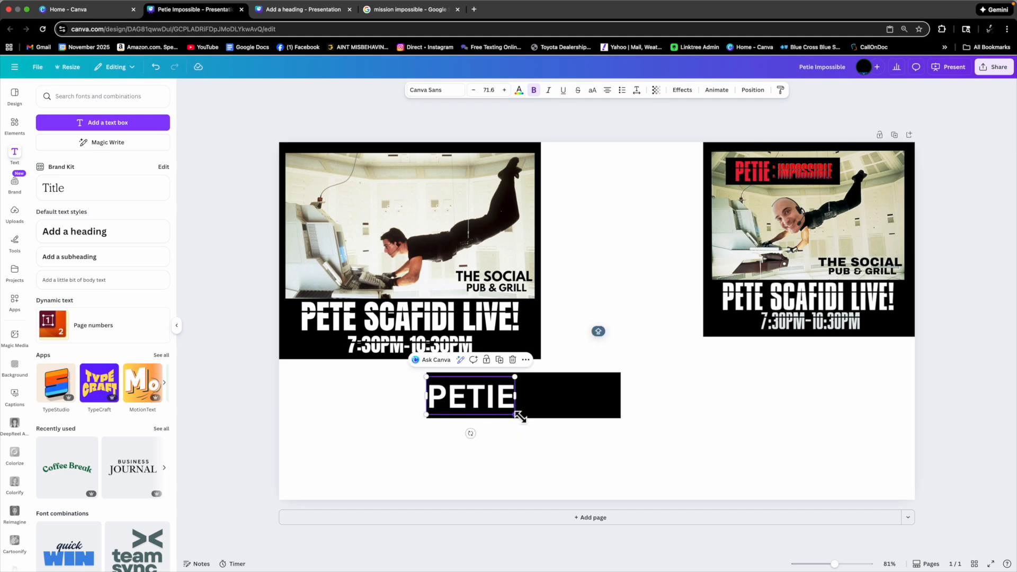
click(515, 398)
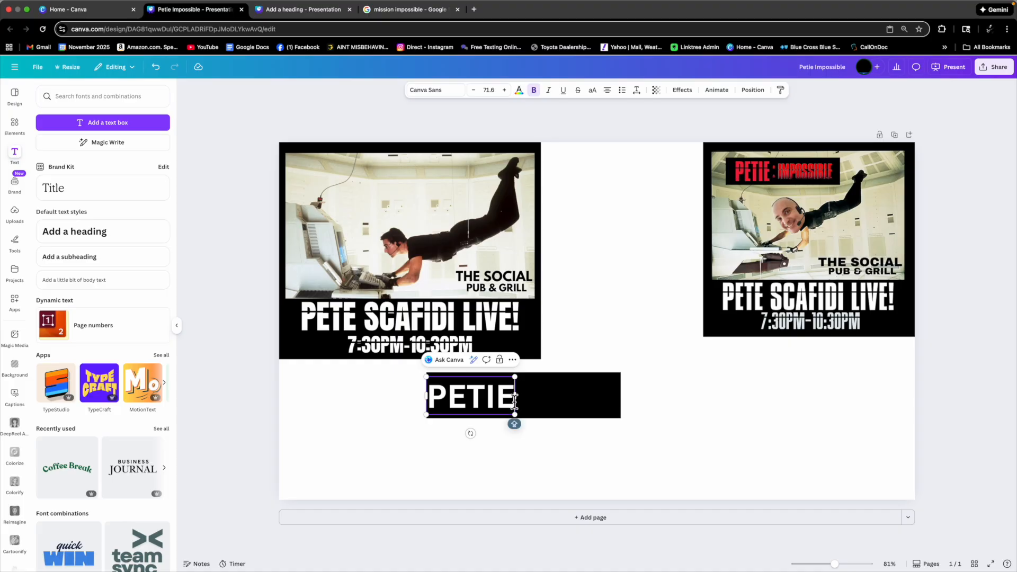
text(:)
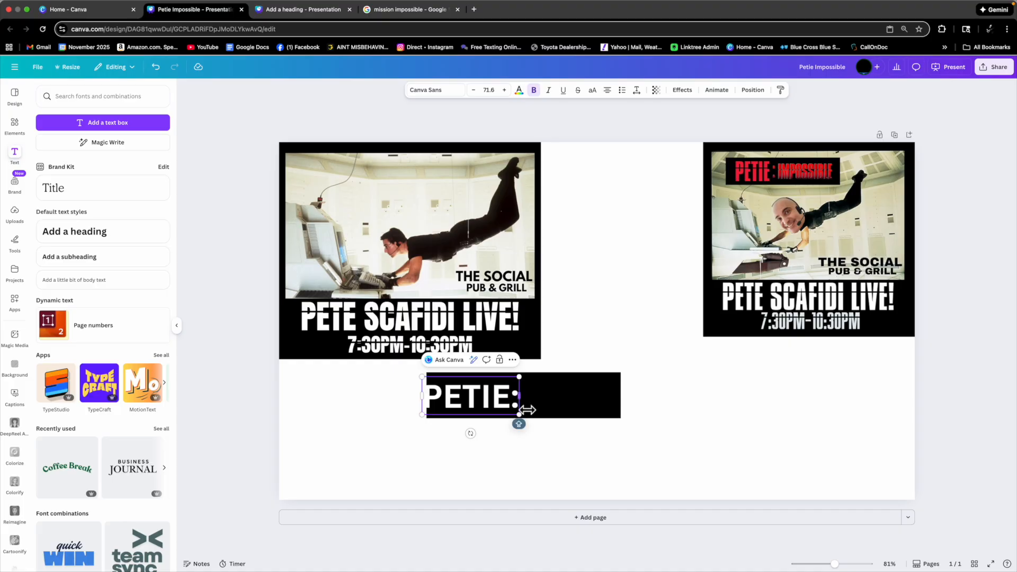
click(512, 401)
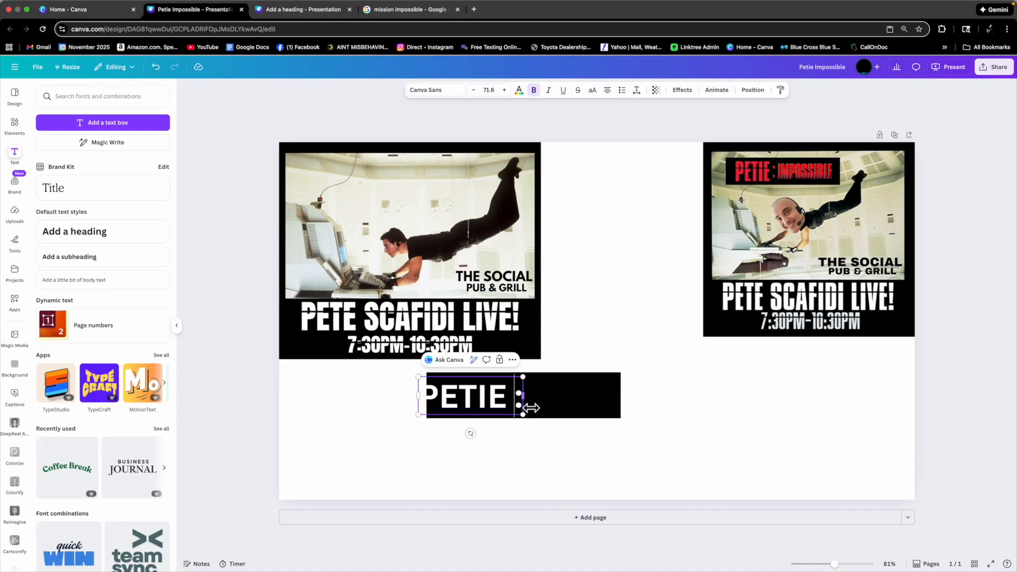
Stretch the black rectangle wider to the right, to about 280 px across.
click(546, 444)
drag(498, 399, 510, 401)
click(586, 402)
drag(620, 402, 707, 402)
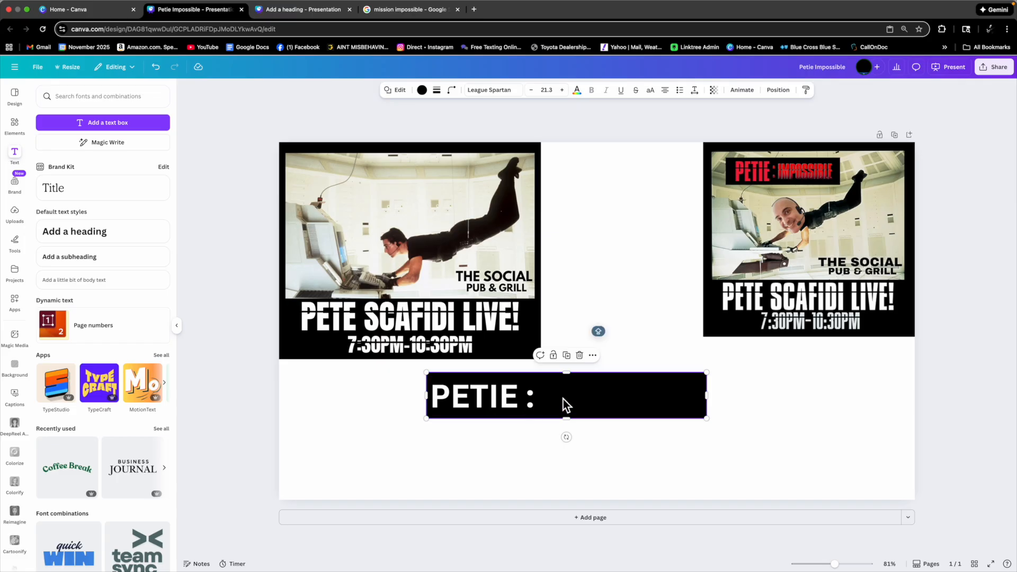
Change the PETIE text's font to League Spartan.
click(510, 406)
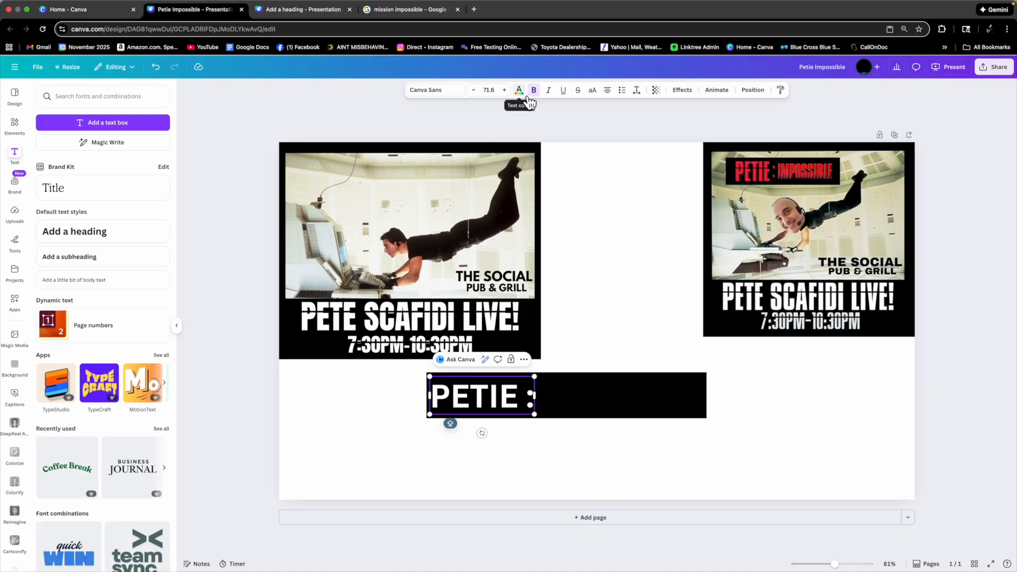
drag(431, 397, 521, 398)
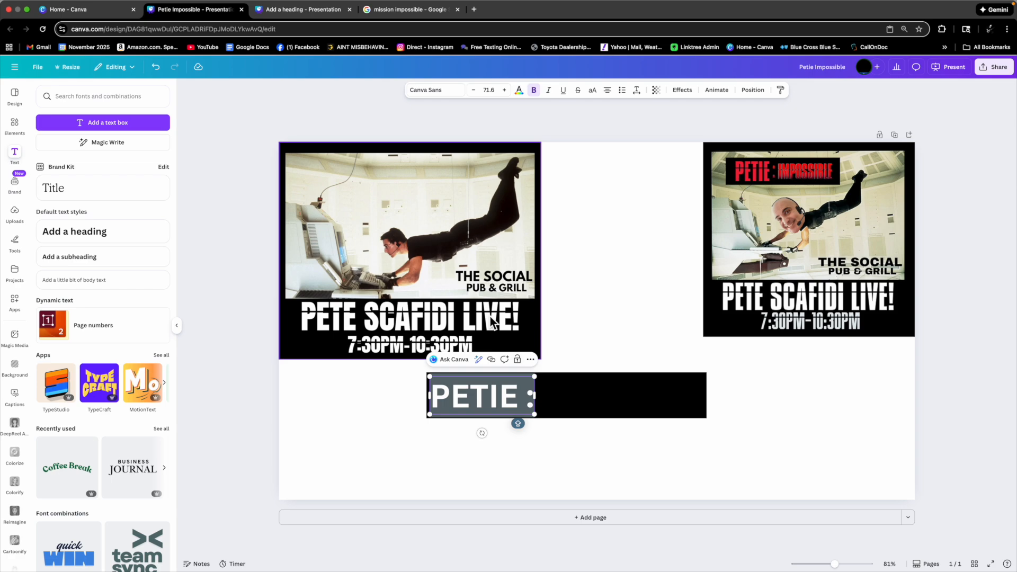
click(432, 94)
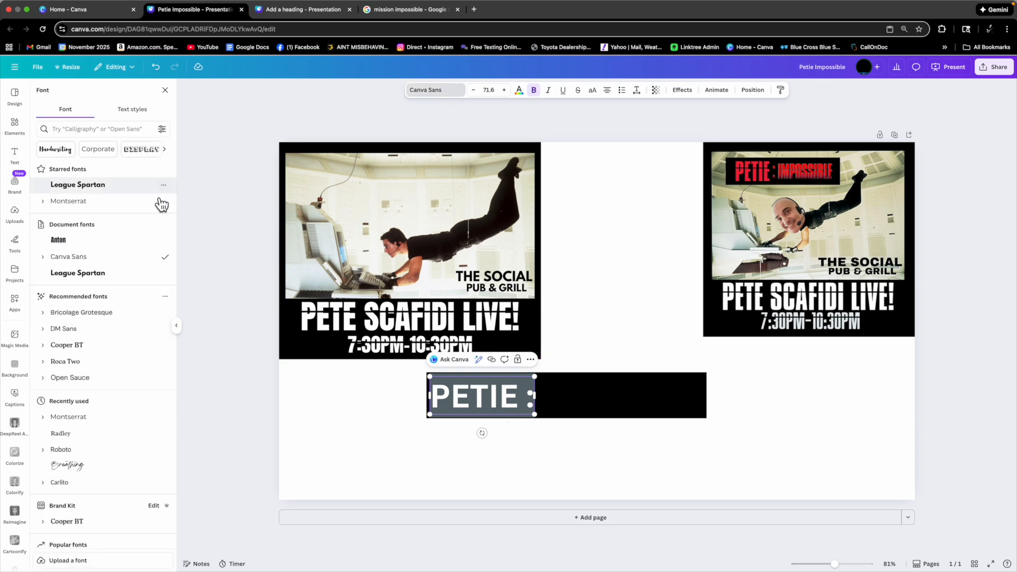
click(91, 190)
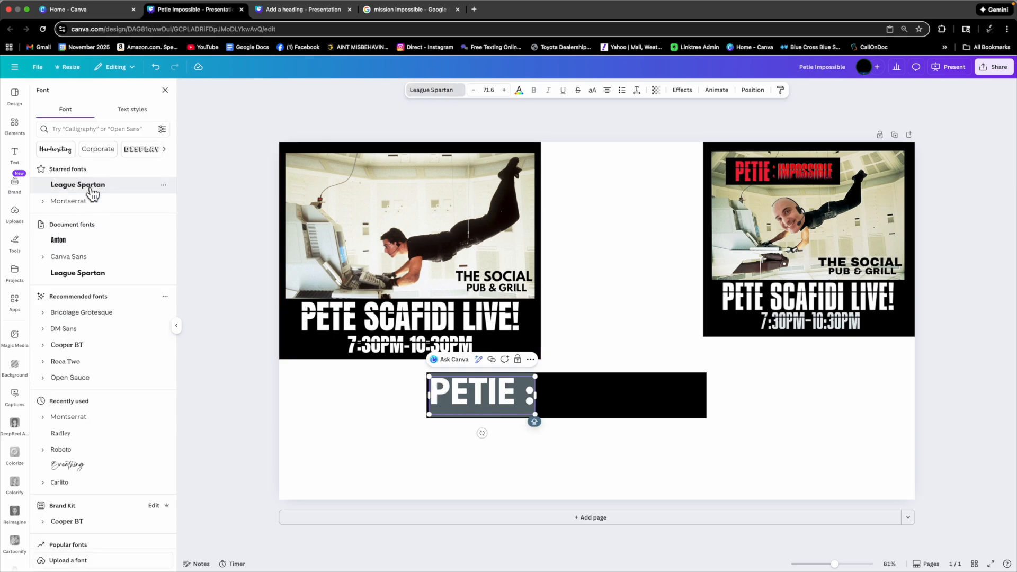
click(533, 449)
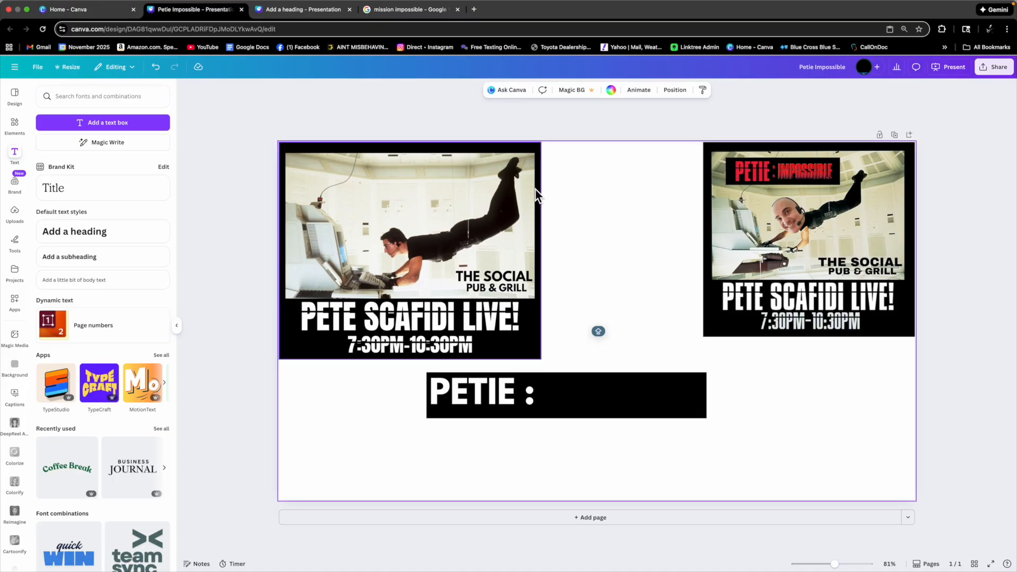
Change the PETIE text's font to Anton.
click(513, 403)
click(440, 91)
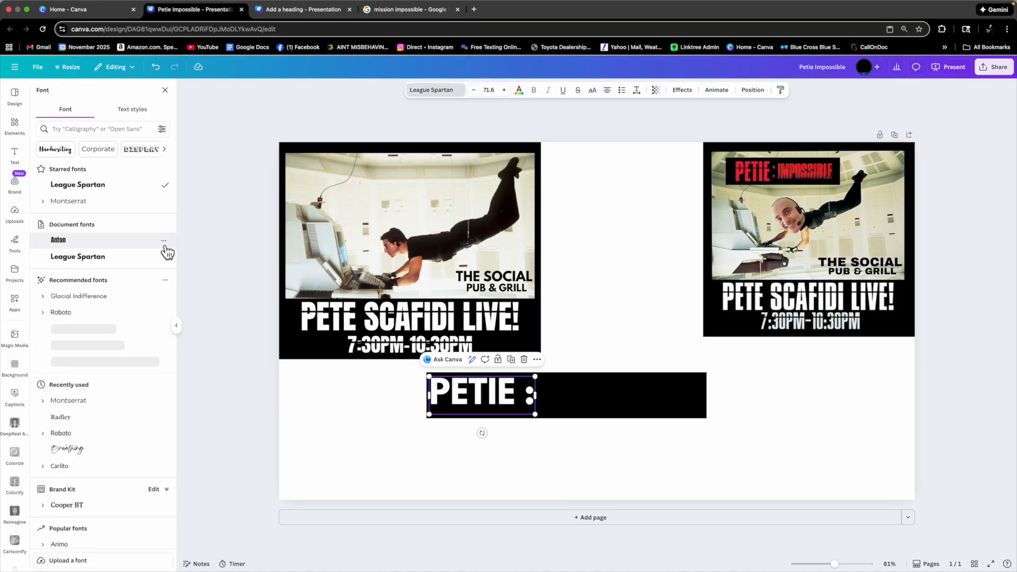
click(64, 246)
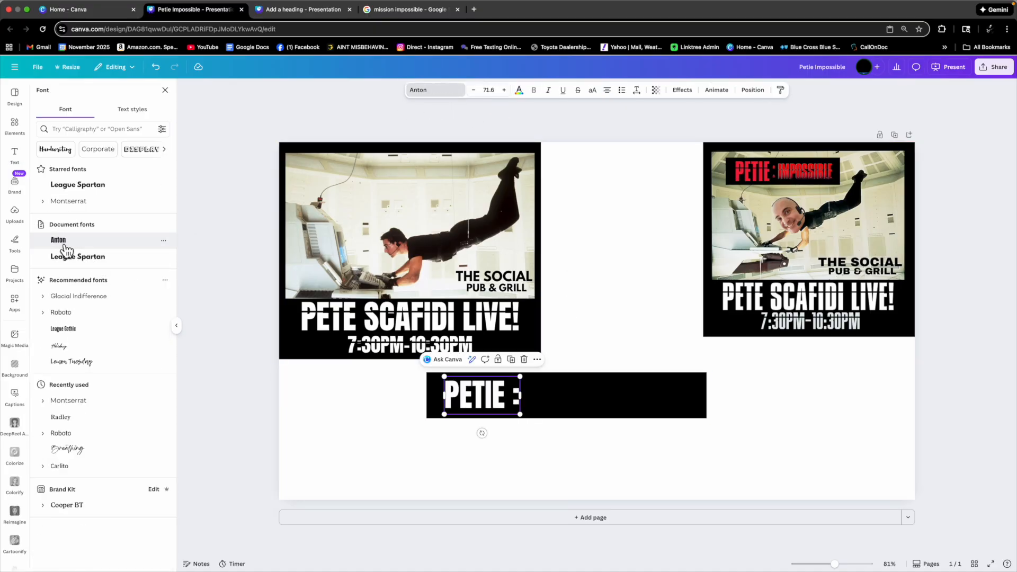
Enlarge the PETIE text box slightly within the black rectangle.
click(459, 474)
drag(474, 395, 513, 421)
click(514, 460)
click(483, 412)
click(523, 399)
click(494, 402)
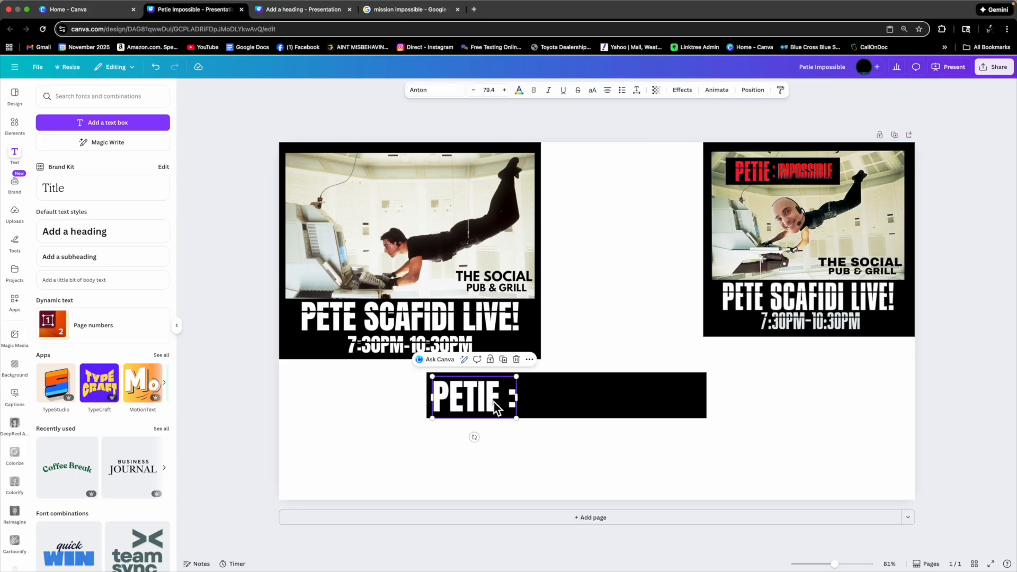
Color the PETIE text red #F1213B, sampling it from the reference flyer's title with the eyedropper.
click(519, 91)
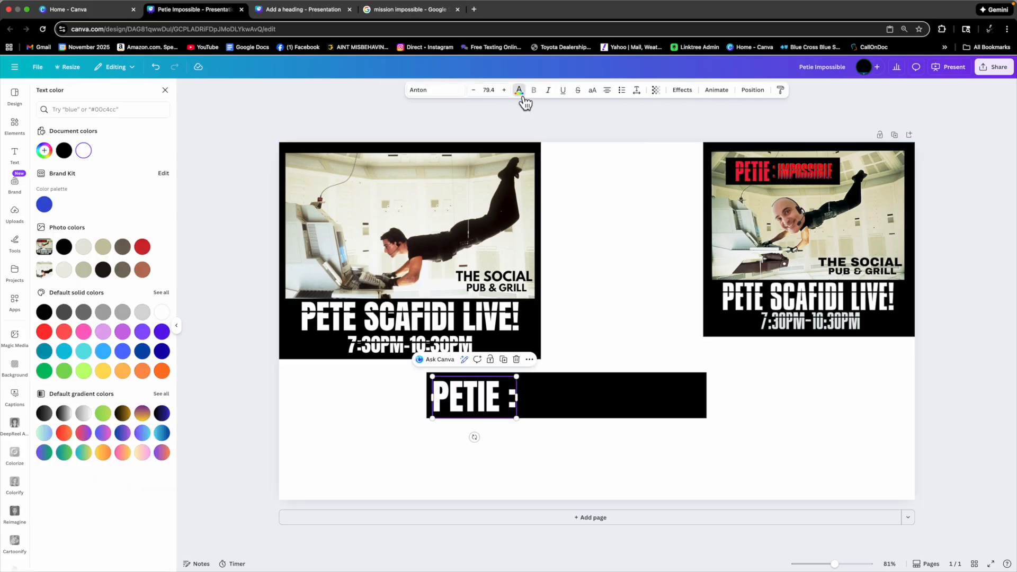
click(146, 251)
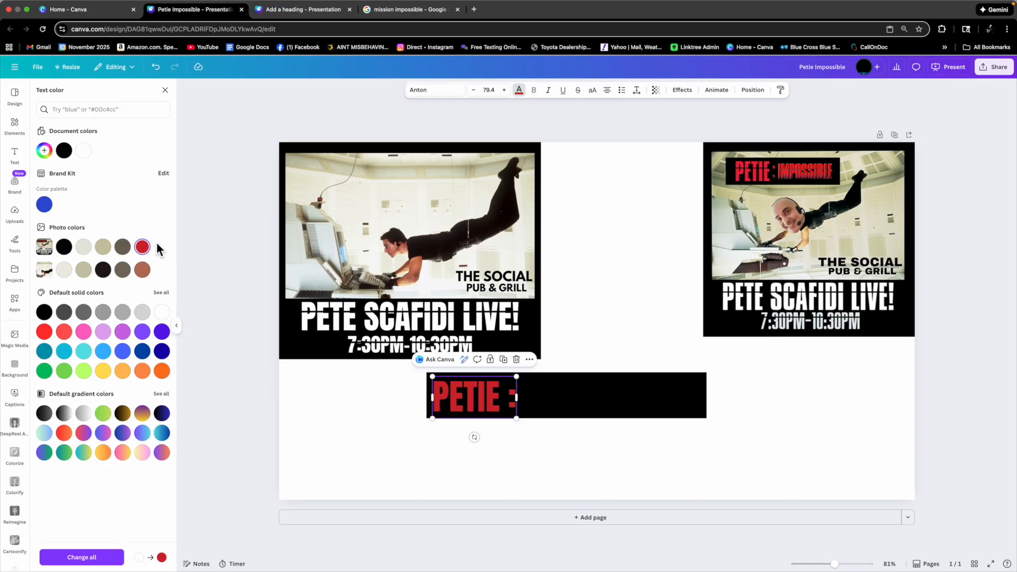
click(50, 156)
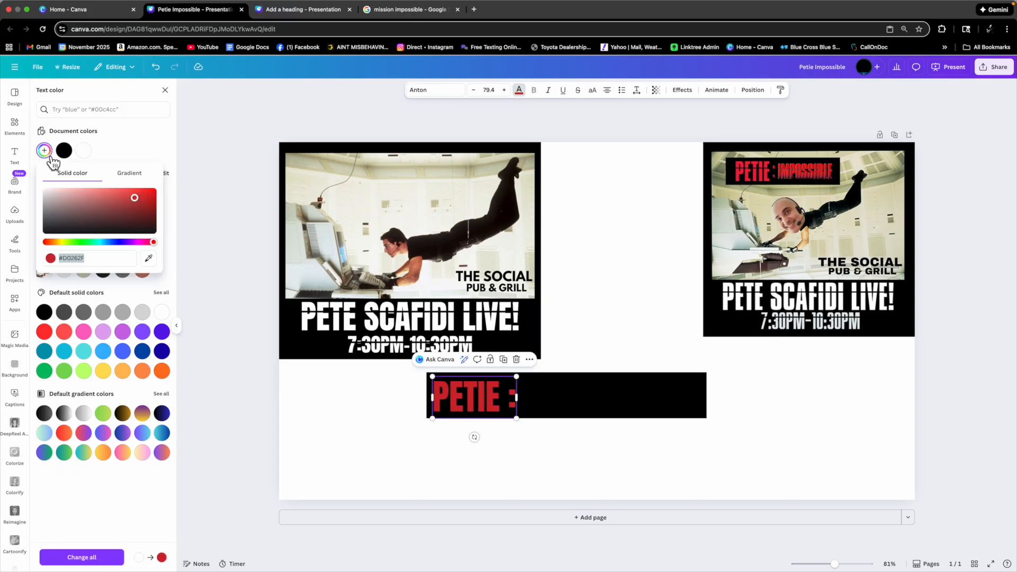
click(149, 258)
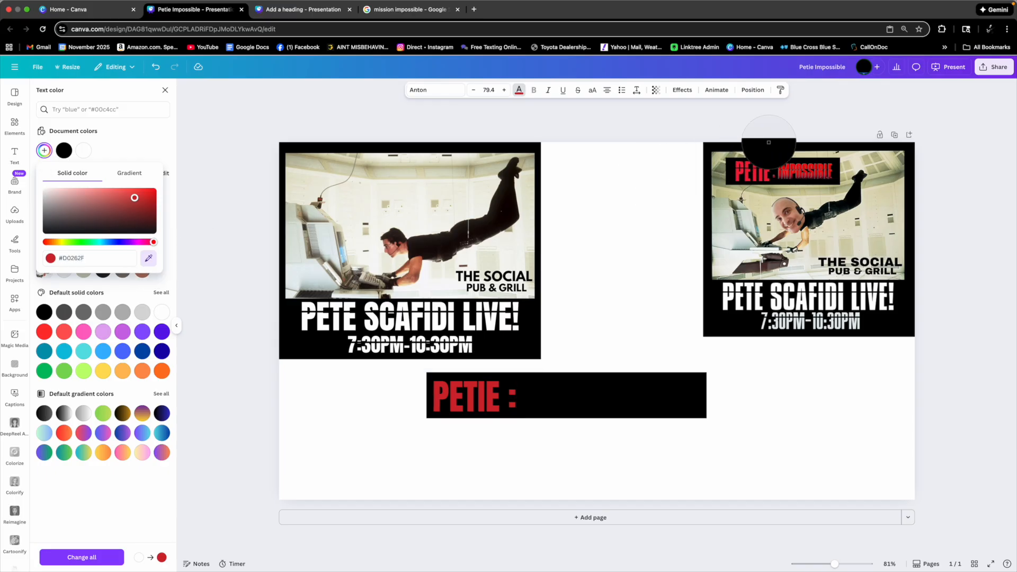
click(746, 173)
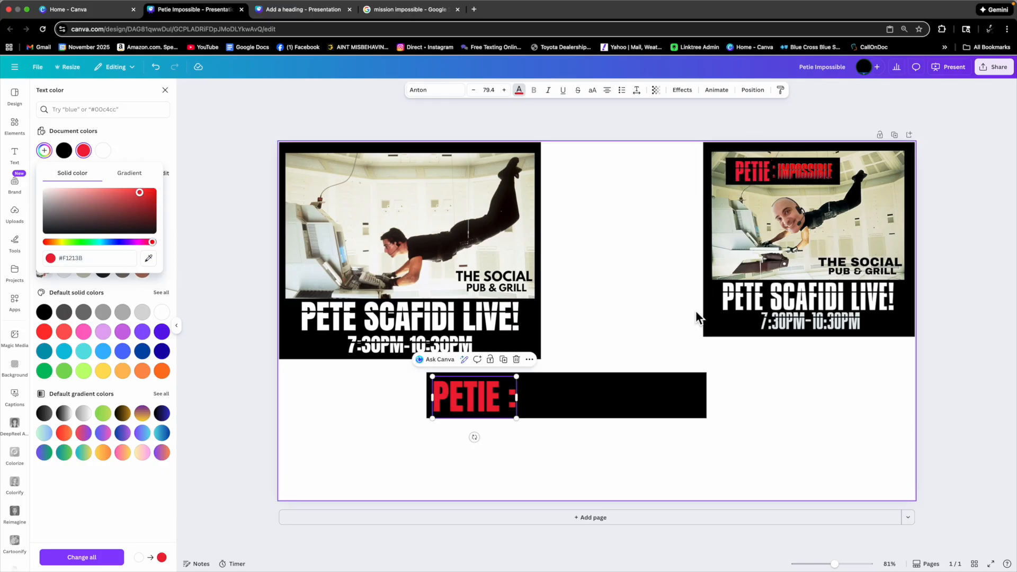
Duplicate the PETIE text, move the copy to the right, and change its wording to IMPOSSIBLE.
drag(565, 404, 565, 404)
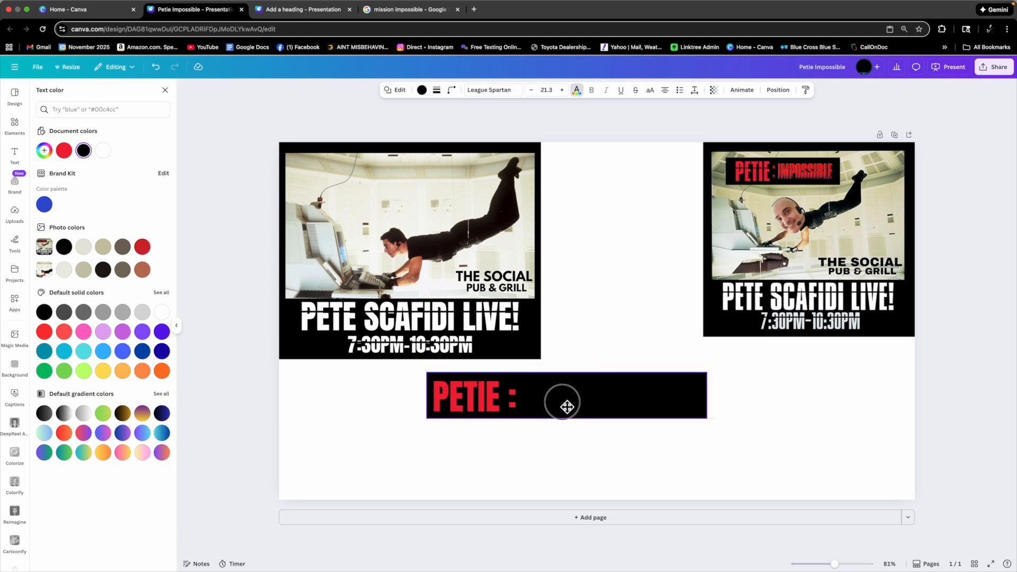
click(599, 462)
click(465, 393)
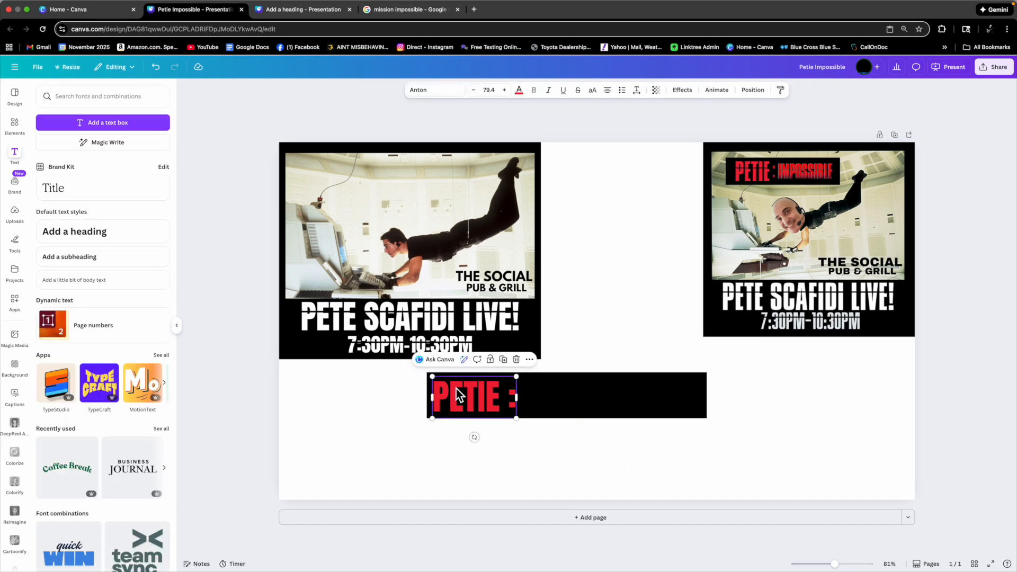
click(504, 361)
drag(485, 405, 568, 396)
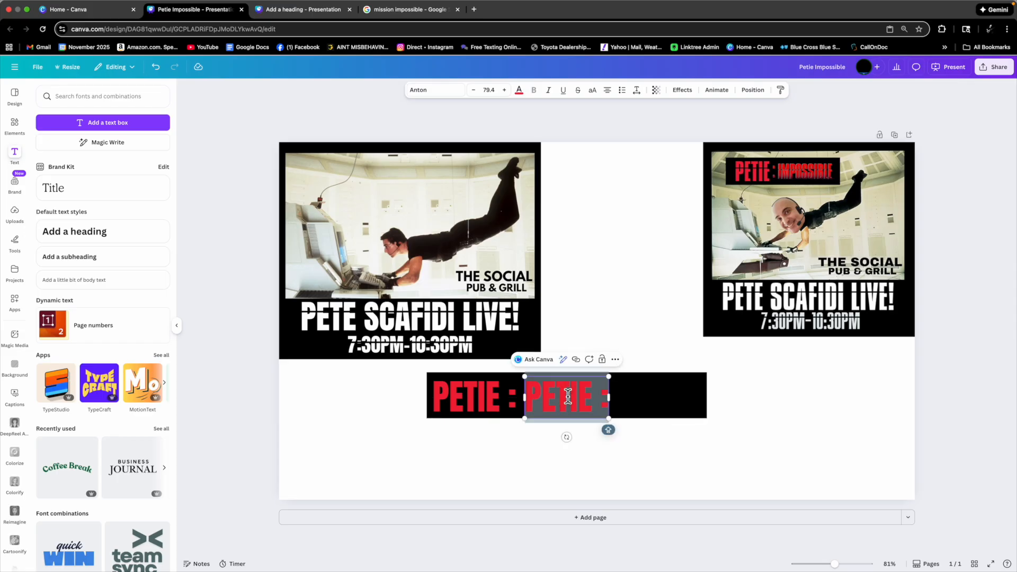
text(IMPOSSIBLE)
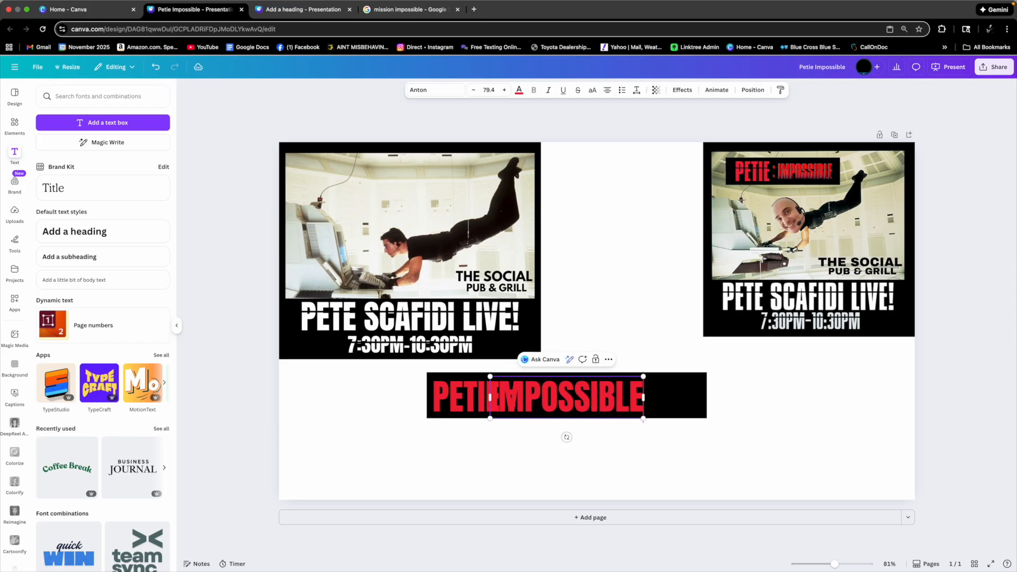
Position the IMPOSSIBLE text right after the colon on the black rectangle.
click(621, 469)
drag(590, 399, 623, 399)
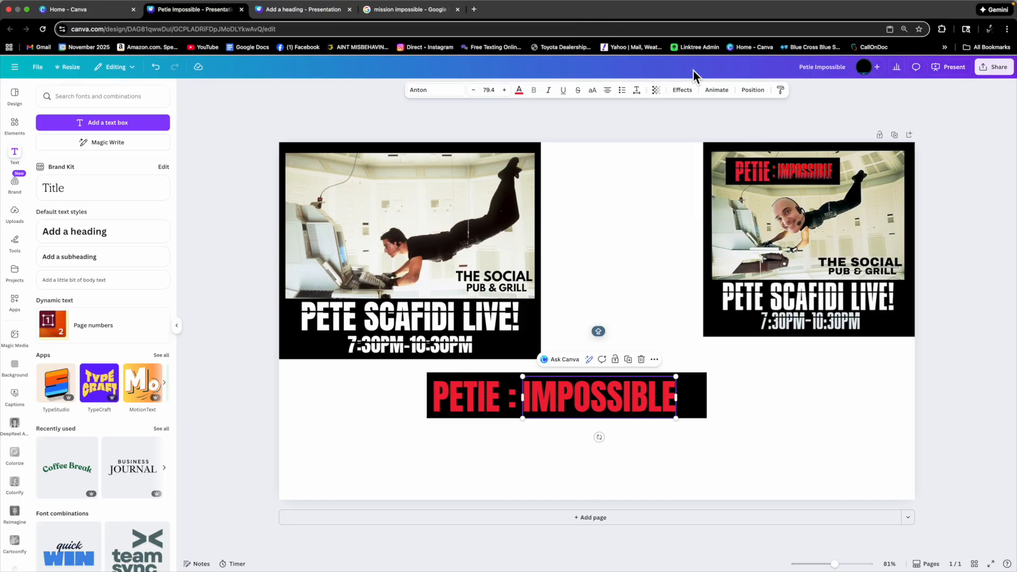
click(624, 389)
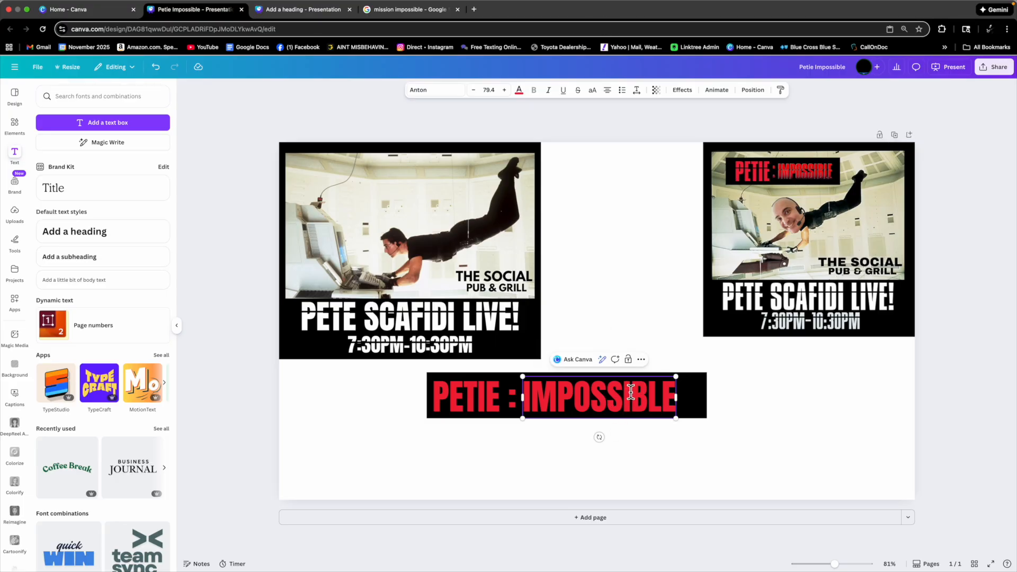
Apply an Outline effect to the IMPOSSIBLE text with a white outline and thickness 1.
drag(526, 399, 680, 406)
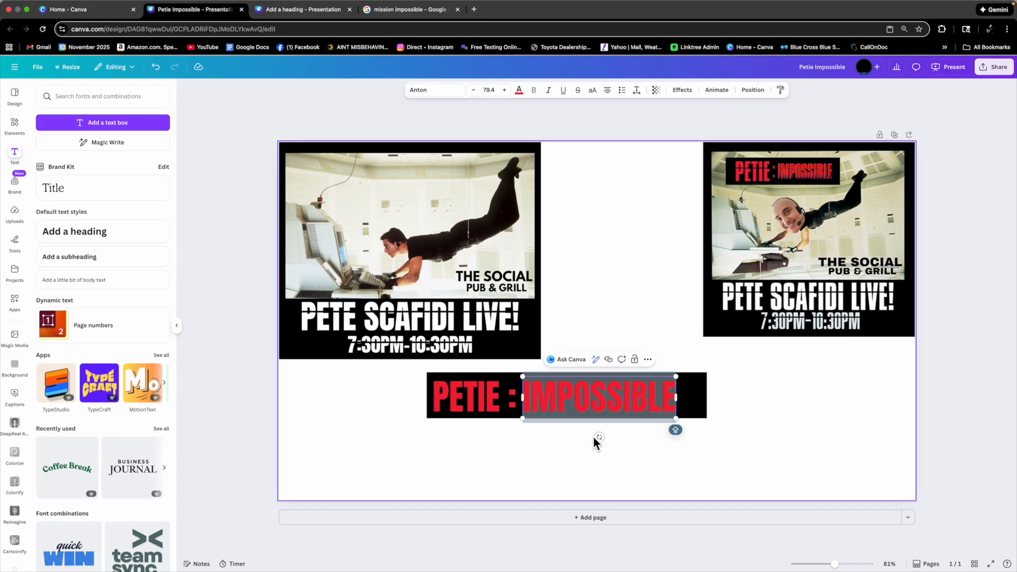
click(684, 91)
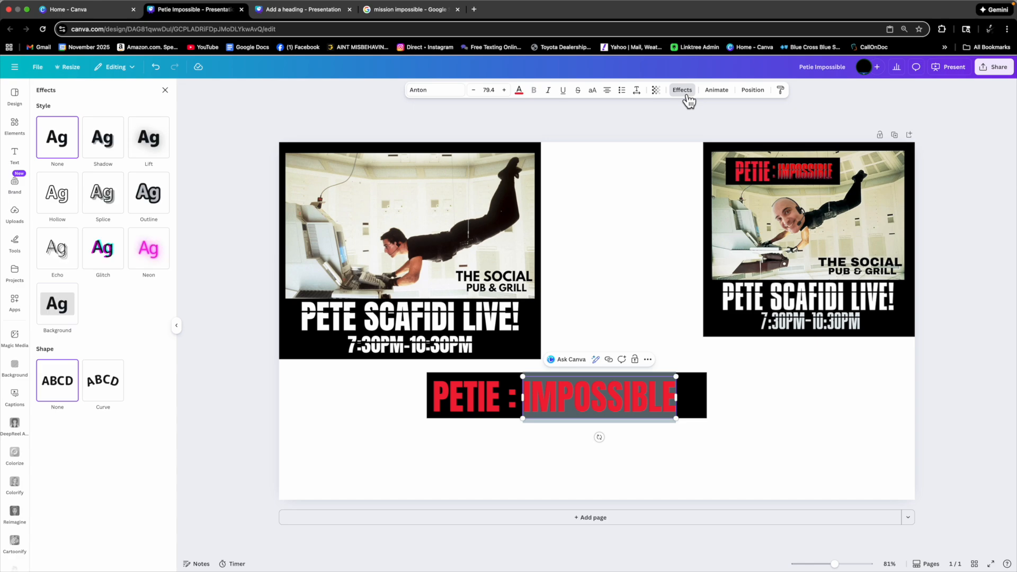
click(159, 206)
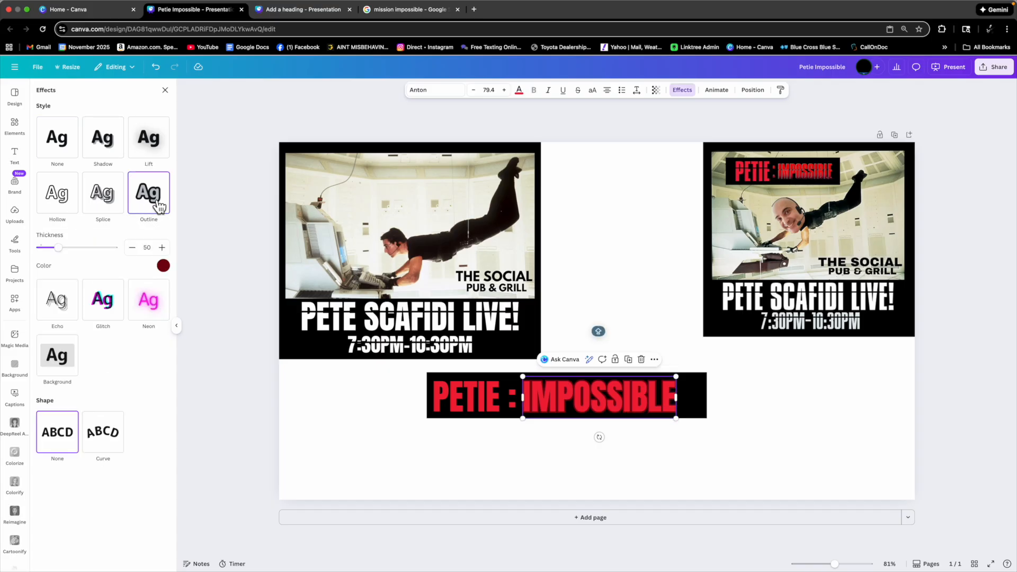
click(164, 266)
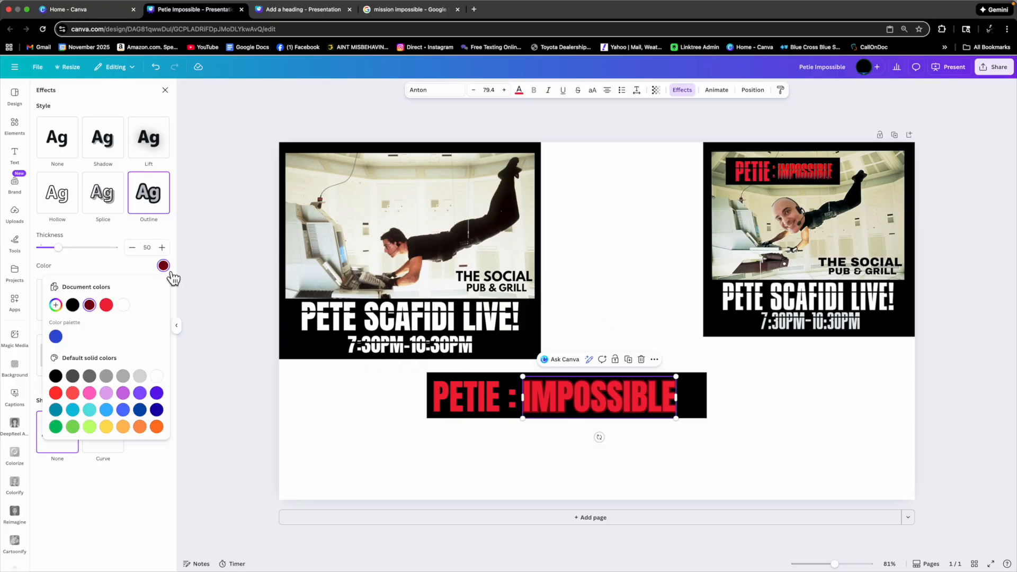
click(123, 305)
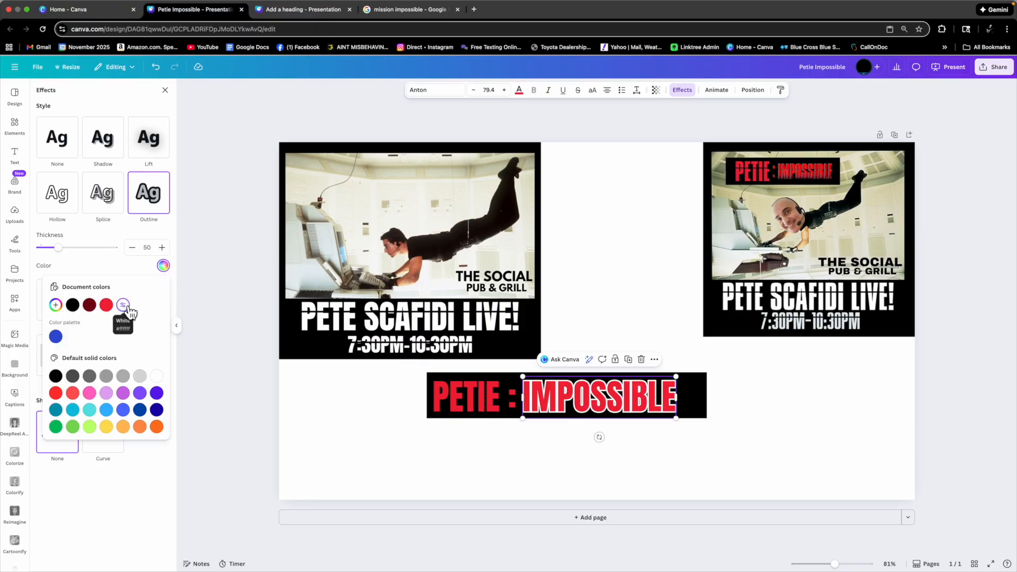
drag(62, 255, 45, 258)
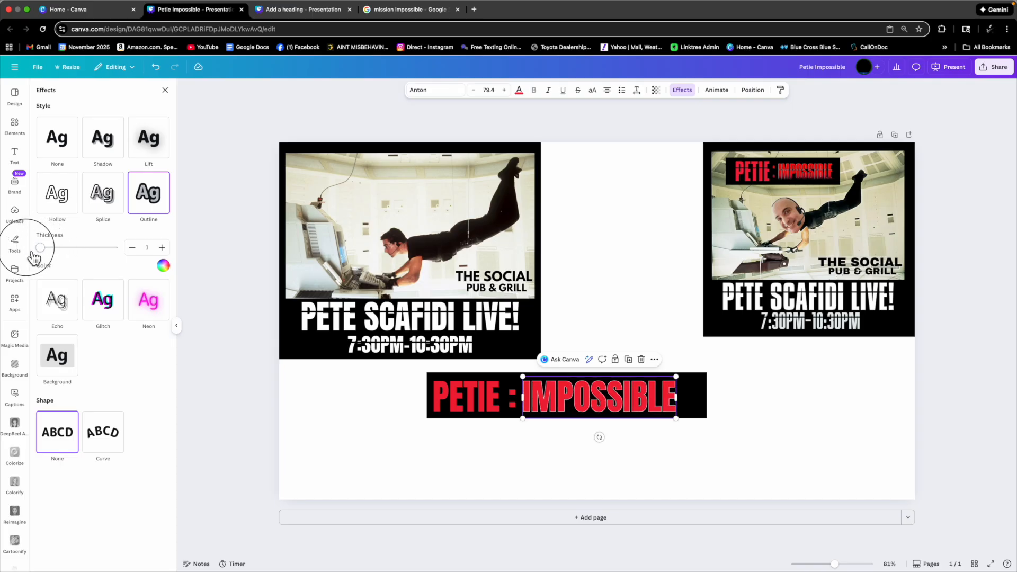
click(601, 445)
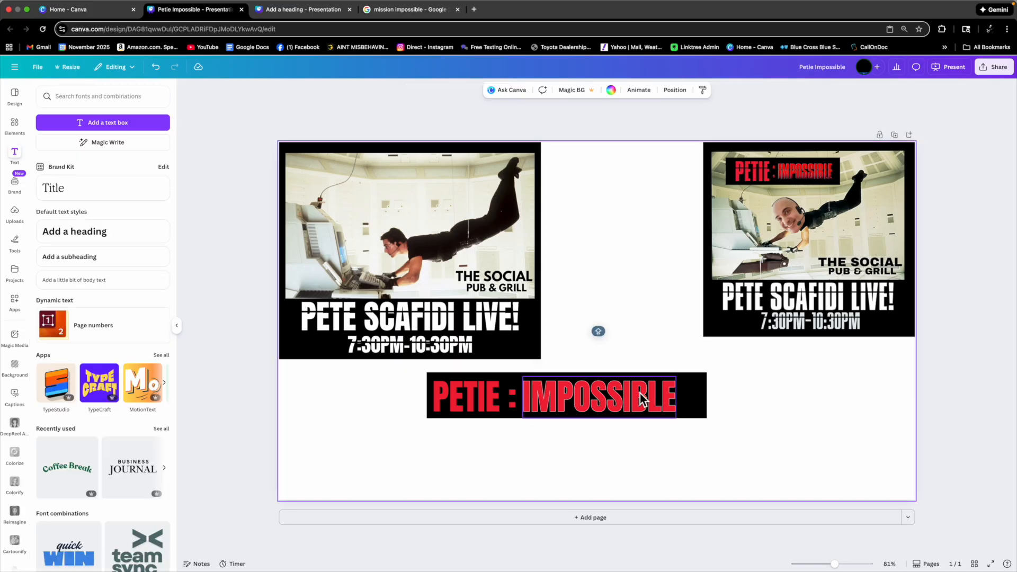
Fine-tune the IMPOSSIBLE text's position right after the colon on the black rectangle.
click(662, 399)
drag(676, 377, 650, 384)
click(625, 434)
click(596, 398)
drag(599, 401, 600, 403)
click(689, 397)
drag(708, 396, 657, 405)
Select the black rectangle with both heading texts together, then nudge the IMPOSSIBLE text slightly.
drag(401, 386, 683, 434)
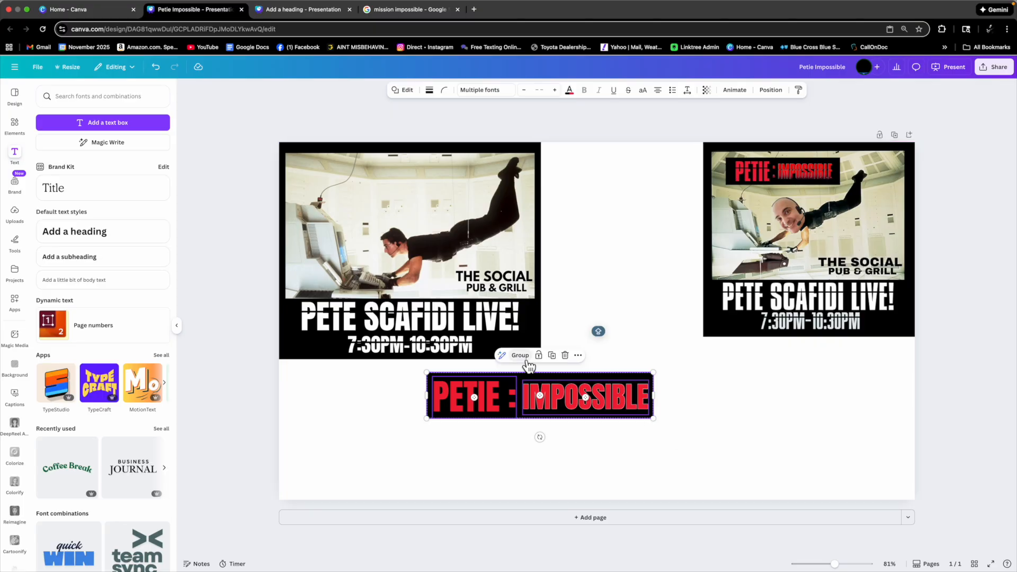
click(691, 383)
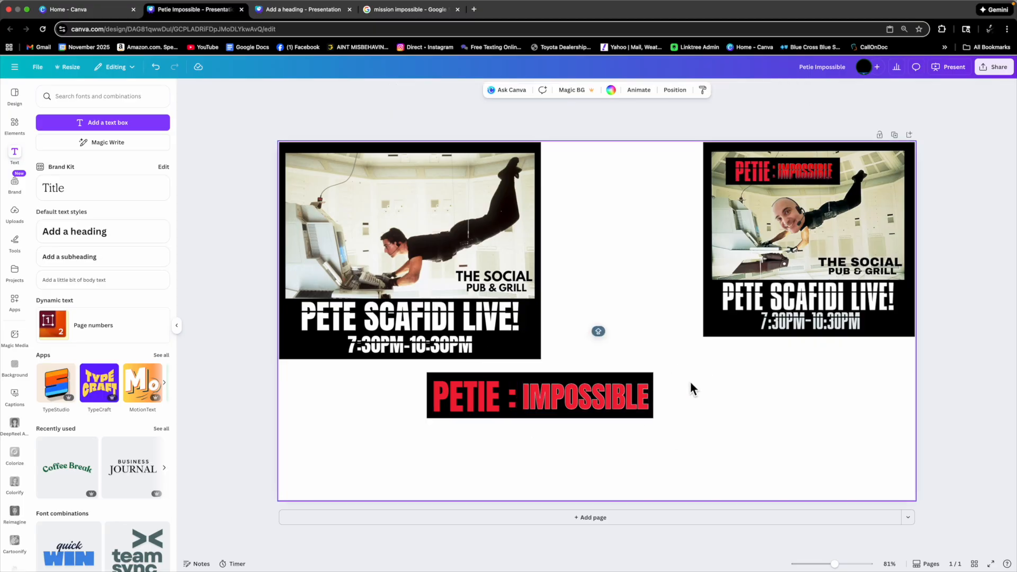
click(631, 408)
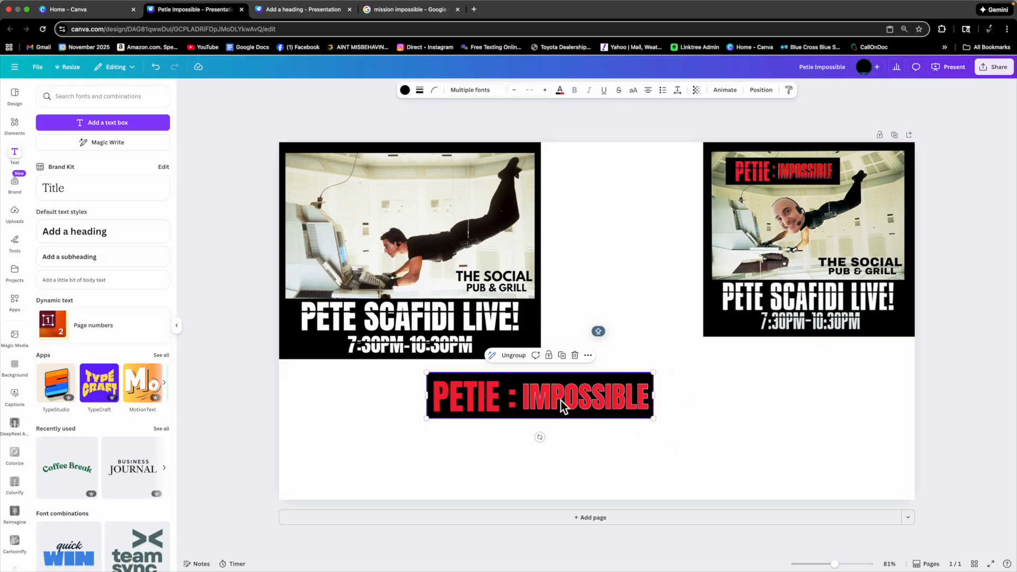
click(514, 356)
click(360, 392)
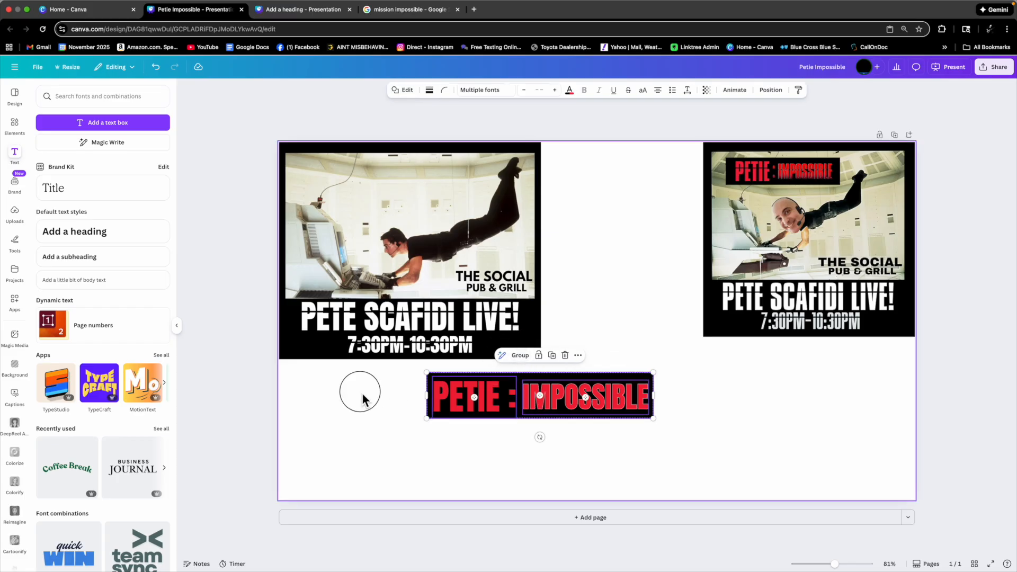
mouse_move(587, 405)
mouse_down()
mouse_move(599, 428)
mouse_move(592, 405)
mouse_up()
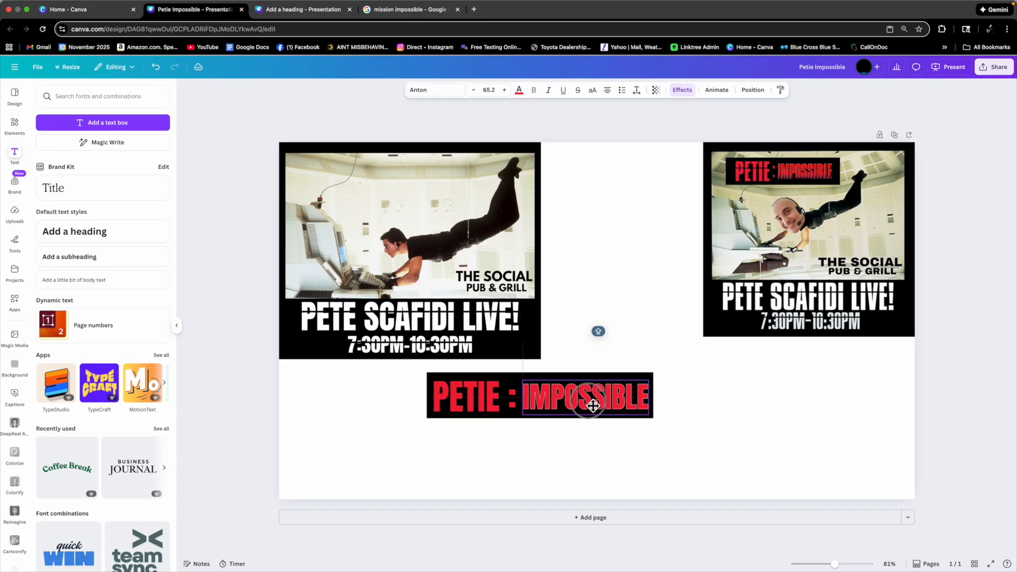
Group the PETIE : IMPOSSIBLE heading and move it onto the upper-left corner of the movie still.
drag(684, 389, 358, 434)
click(675, 380)
click(645, 391)
drag(653, 373, 439, 183)
click(579, 431)
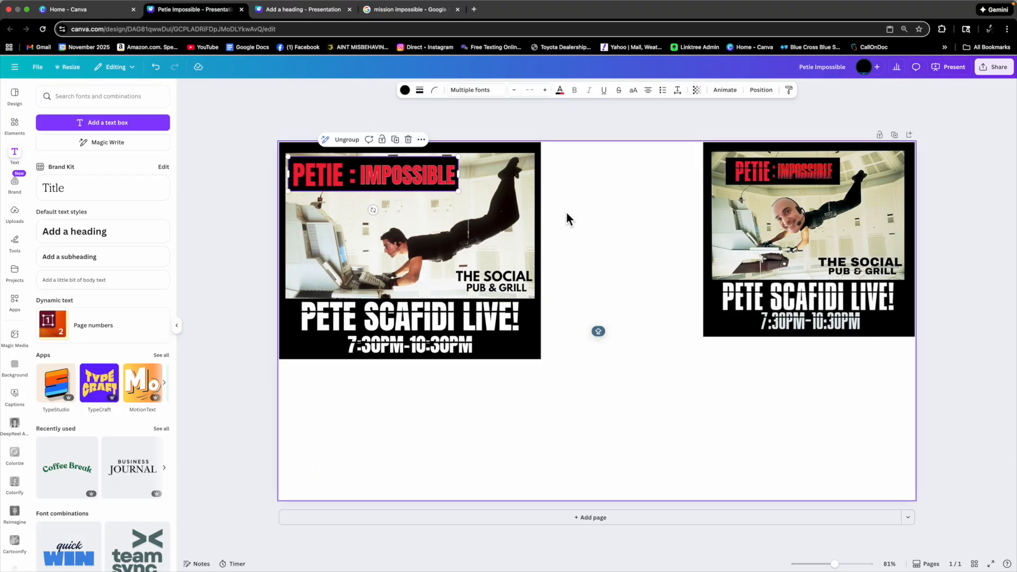
click(581, 215)
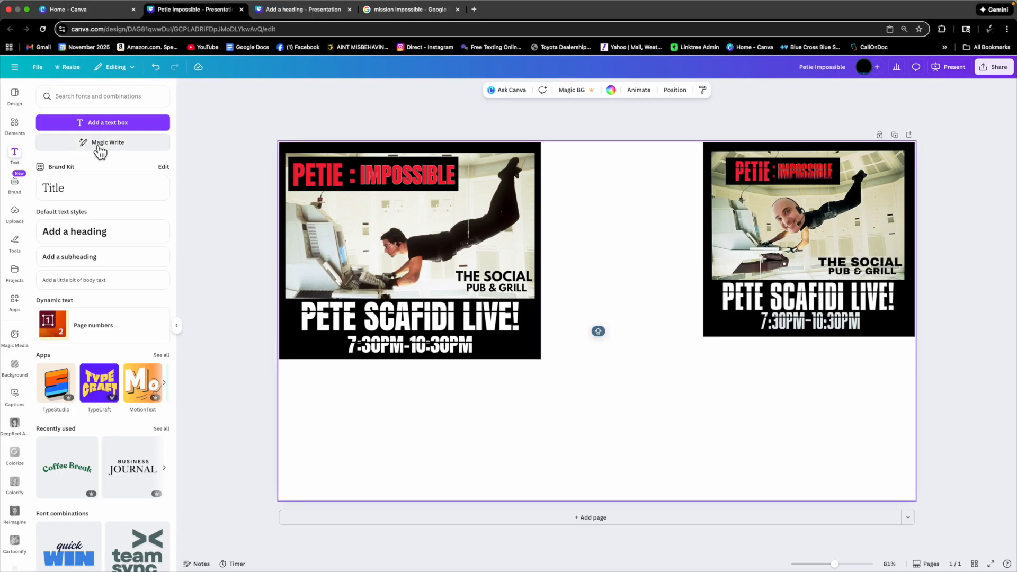
Search the uploaded images for FACE and browse through the results.
click(21, 139)
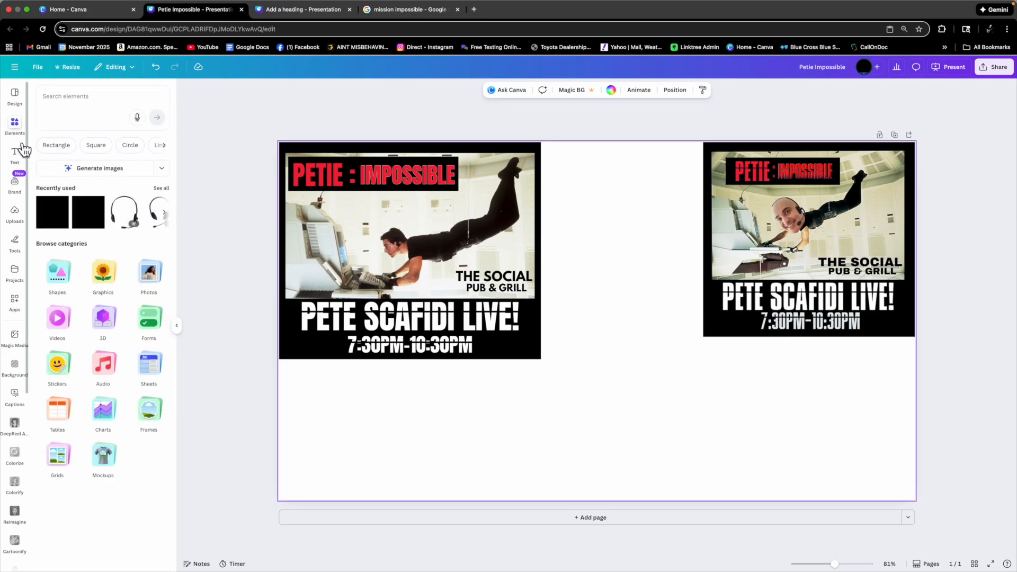
click(21, 223)
click(97, 100)
text(FACE)
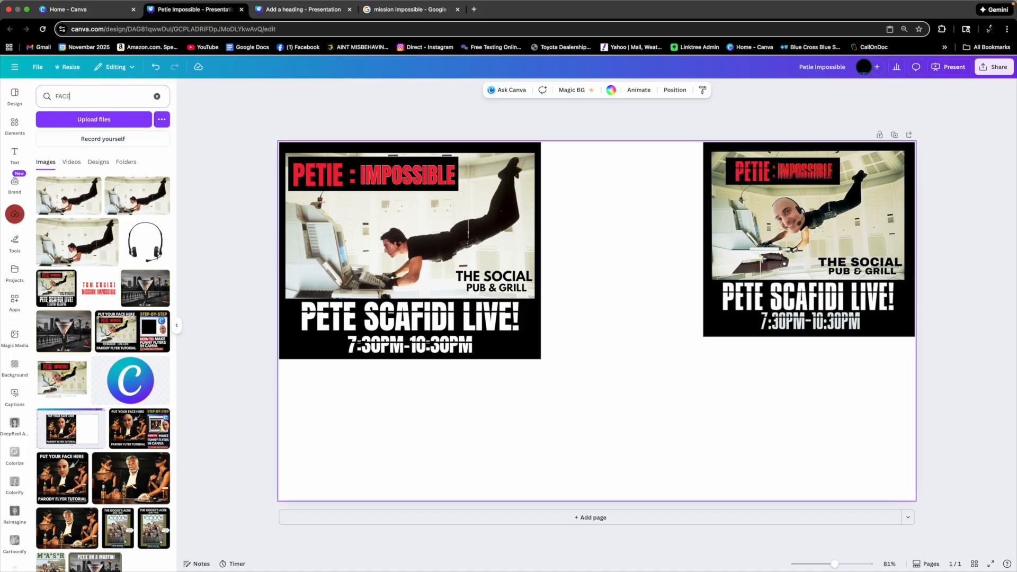
key(Return)
scroll(106, 249, down, 5)
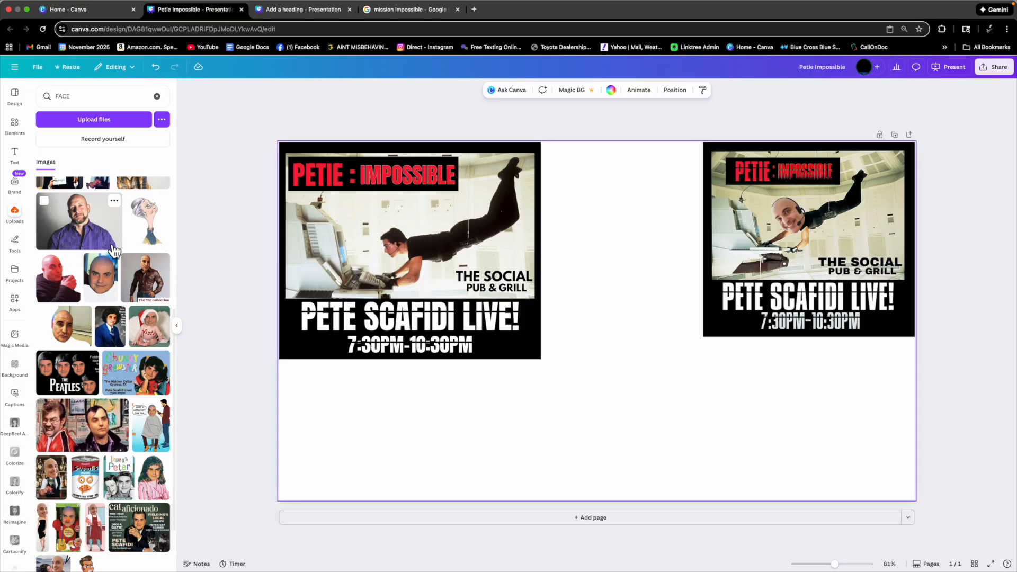
scroll(113, 249, down, 3)
scroll(111, 259, down, 3)
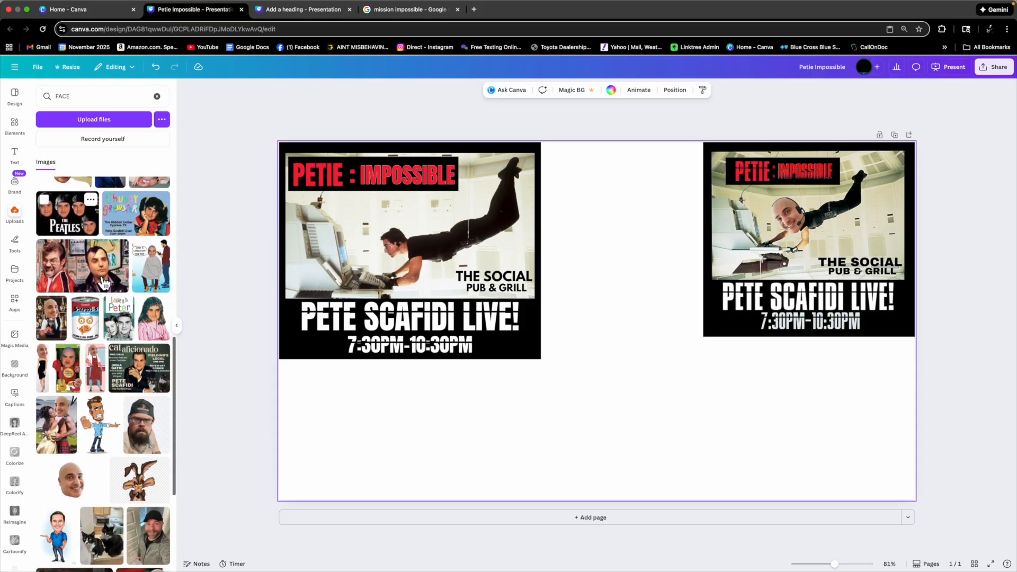
scroll(98, 286, up, 1)
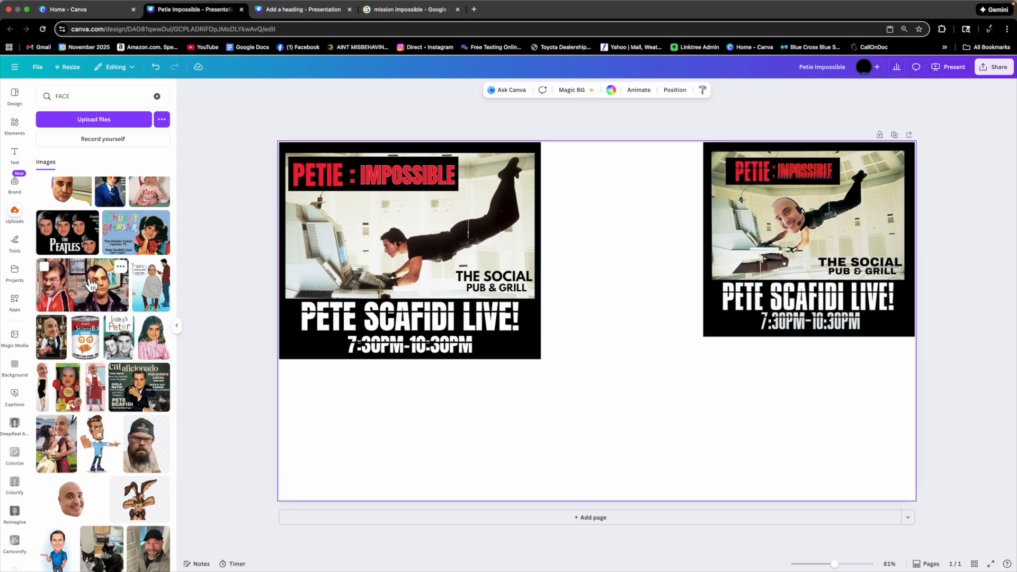
scroll(93, 289, up, 1)
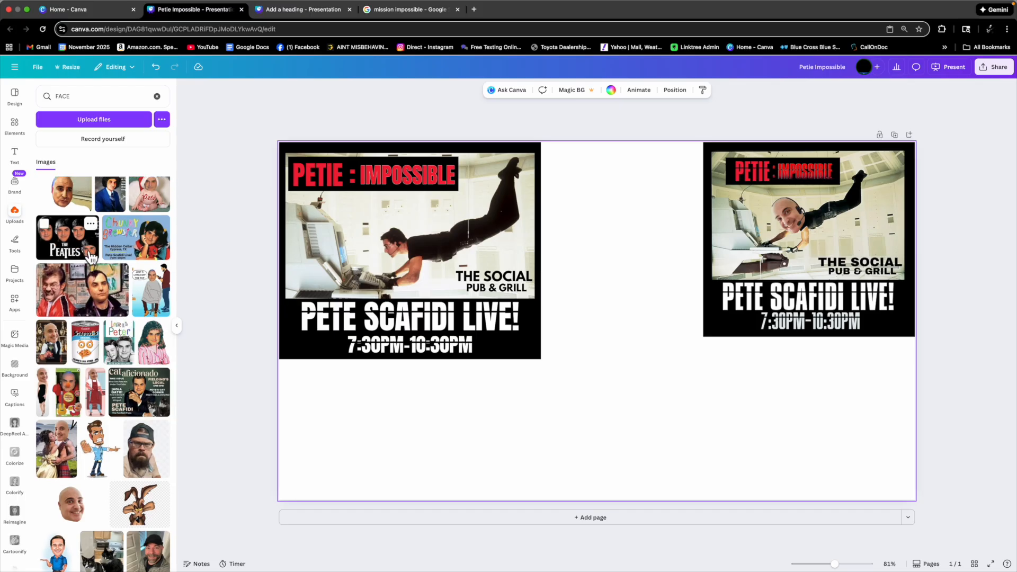
scroll(144, 244, down, 5)
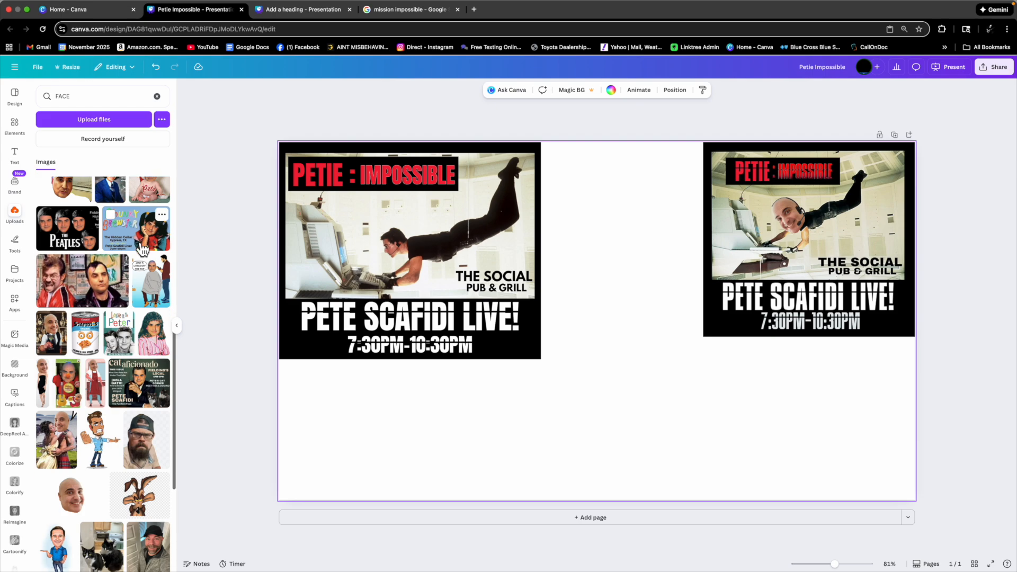
scroll(142, 249, down, 1)
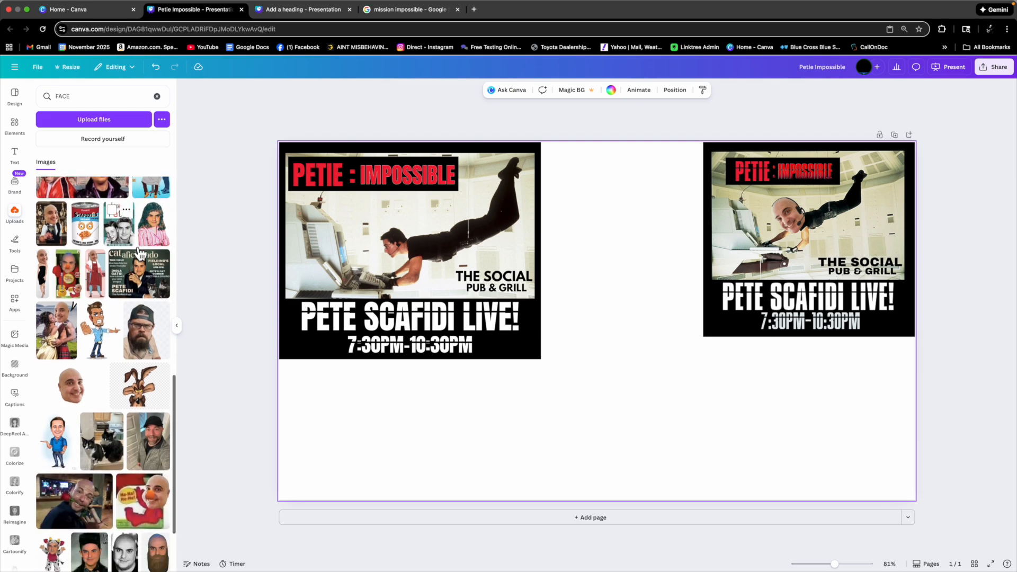
click(127, 240)
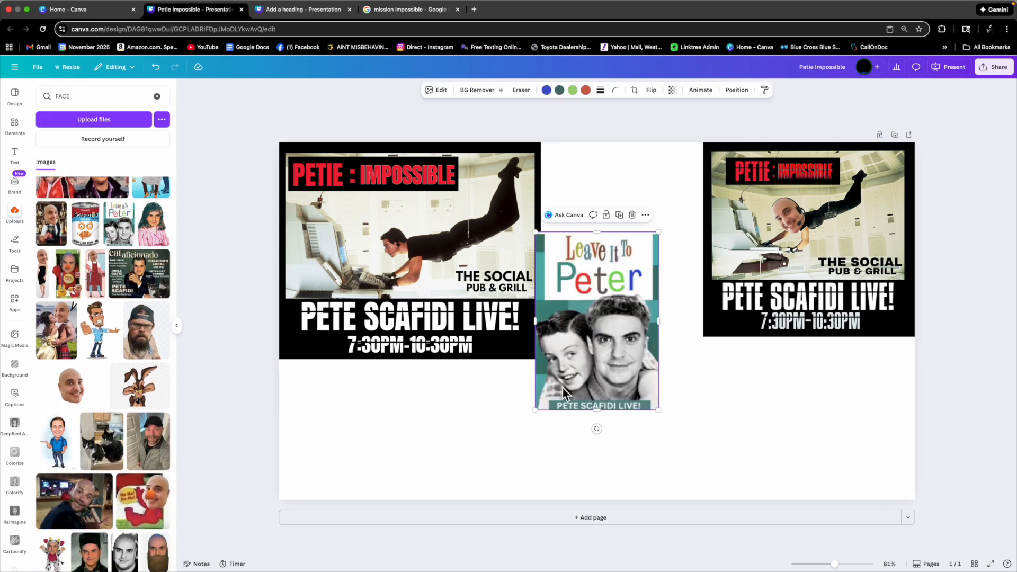
drag(532, 414, 421, 462)
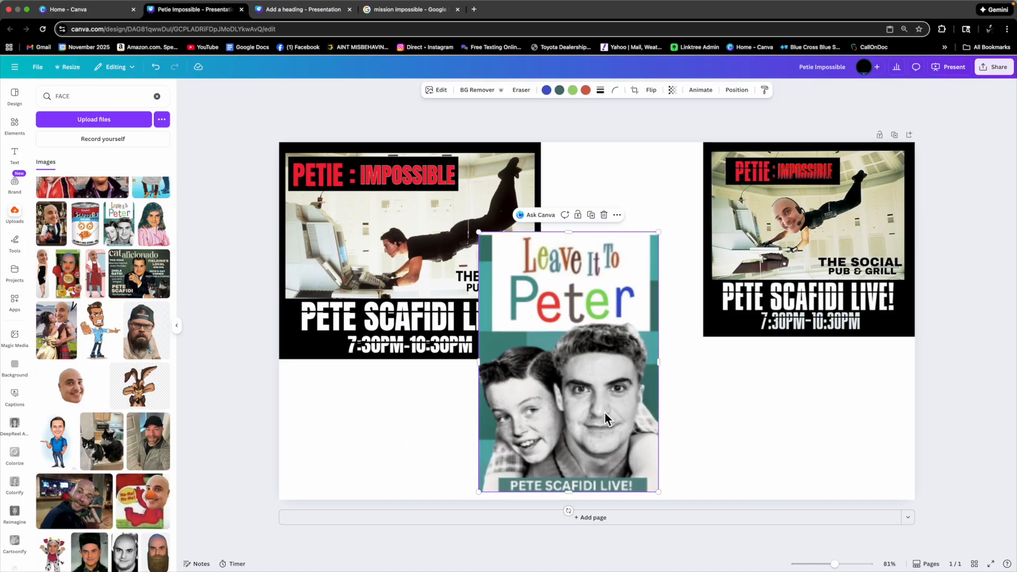
key(Delete)
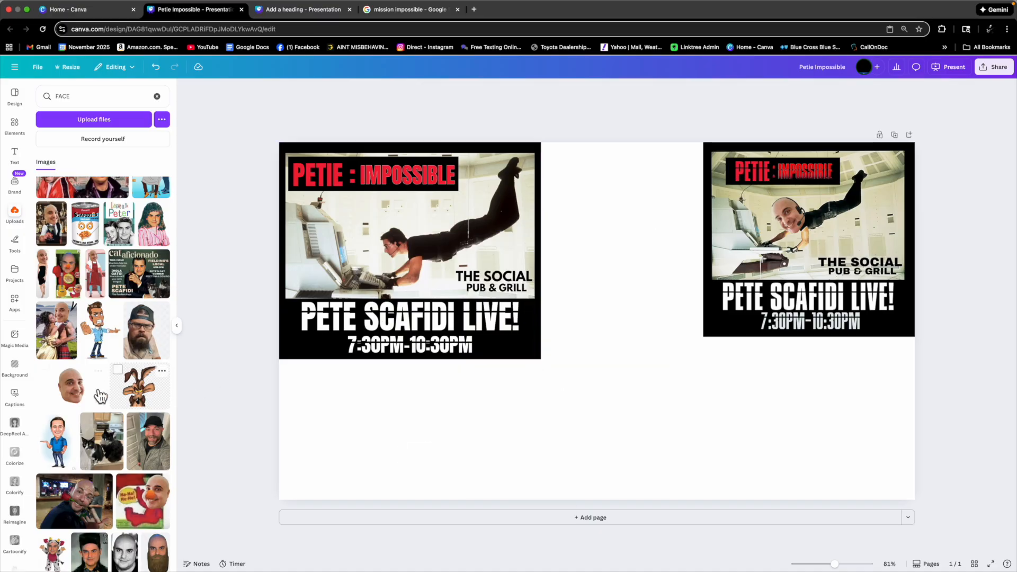
Add the bald face photo from the uploads and remove its background with BG Remover.
click(80, 397)
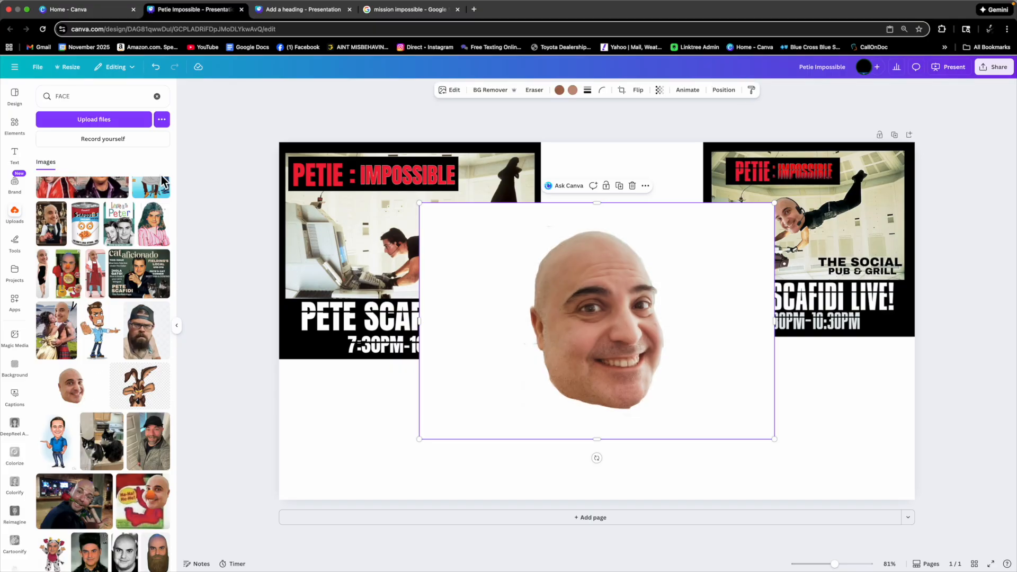
click(156, 96)
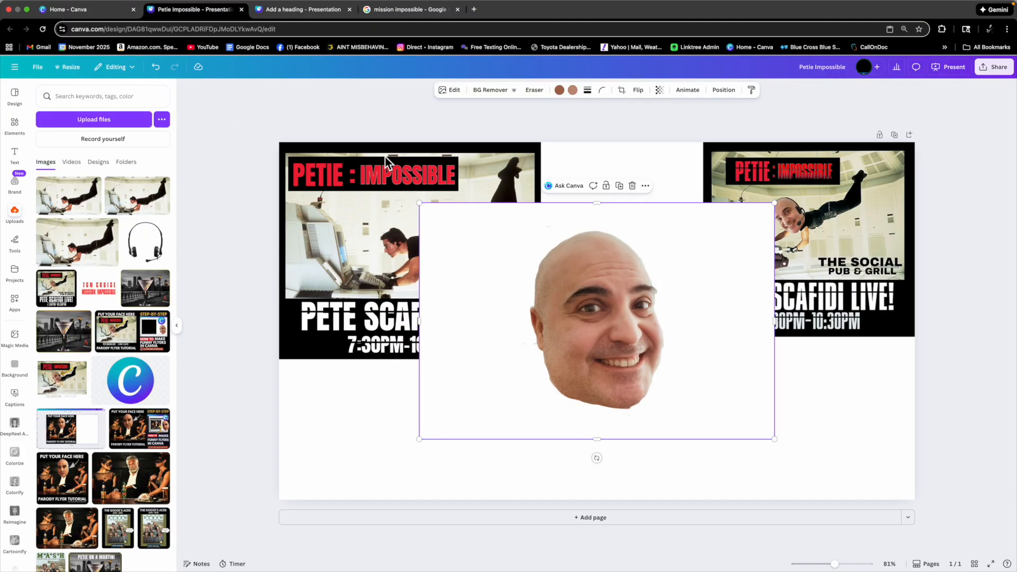
click(489, 95)
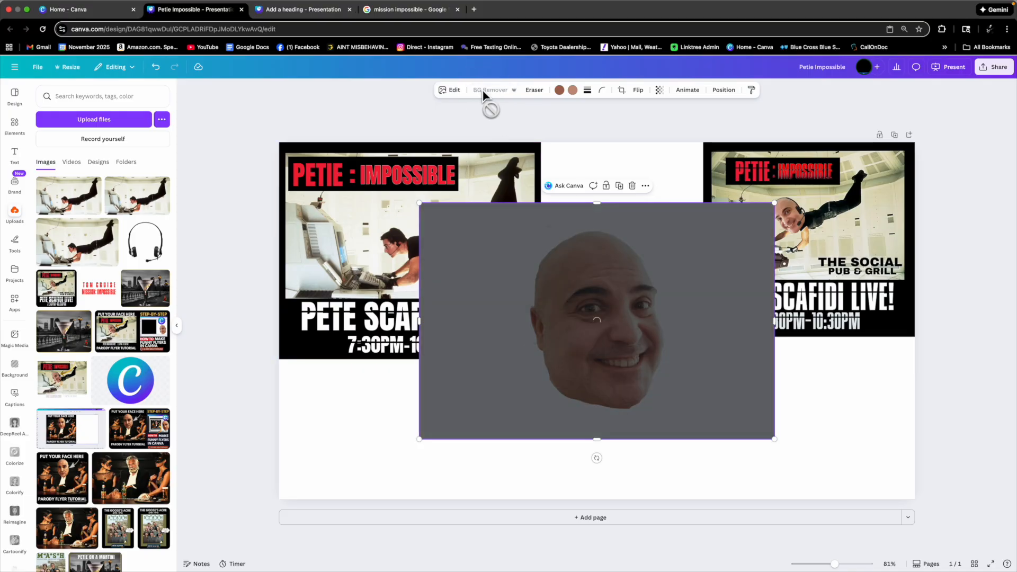
Crop the face image's edges in close around the head.
drag(597, 203, 597, 228)
drag(765, 339, 668, 334)
drag(420, 334, 530, 334)
drag(600, 439, 608, 412)
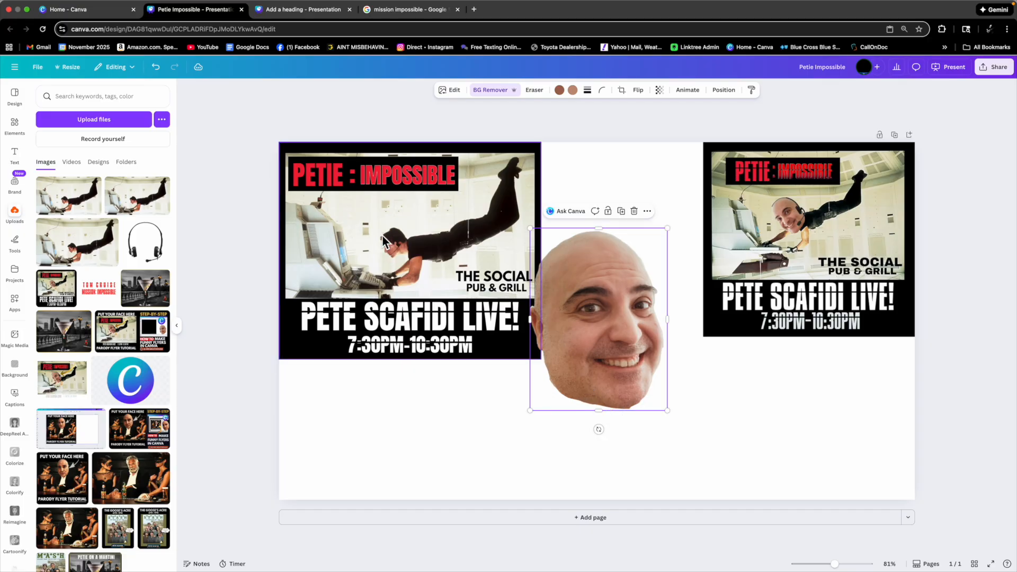
Flip the face image horizontally and shrink it to about head size below the movie still.
click(640, 93)
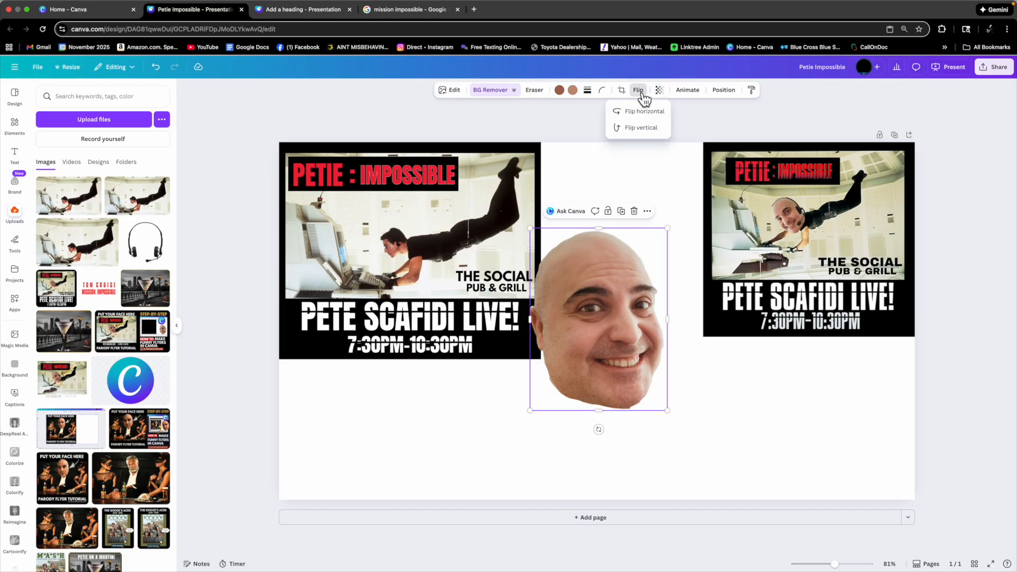
click(649, 116)
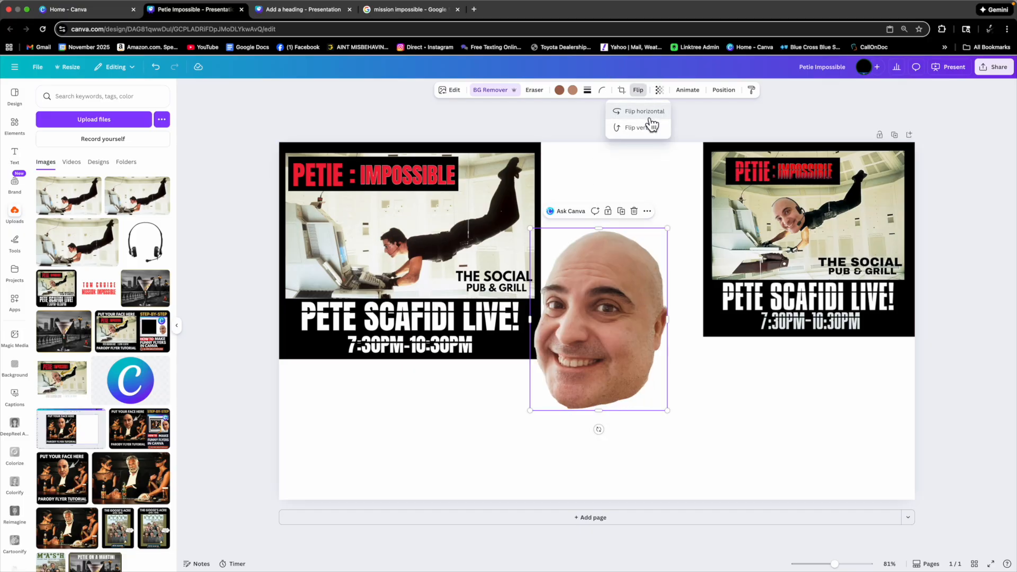
drag(671, 234, 617, 341)
drag(577, 368, 608, 392)
click(677, 386)
click(613, 393)
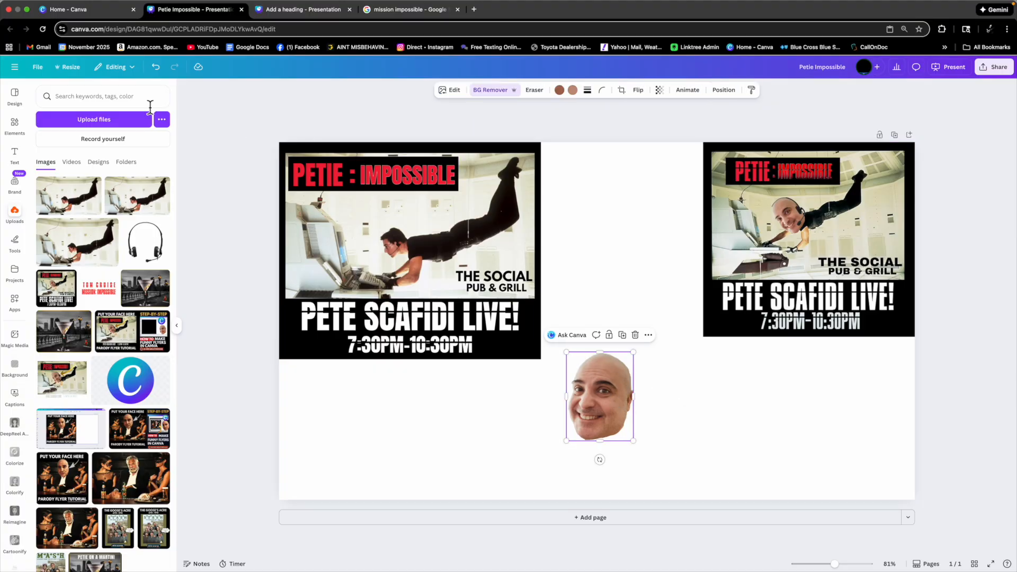
Search elements for headset mic and add the black headset graphic to the design.
click(14, 127)
click(77, 98)
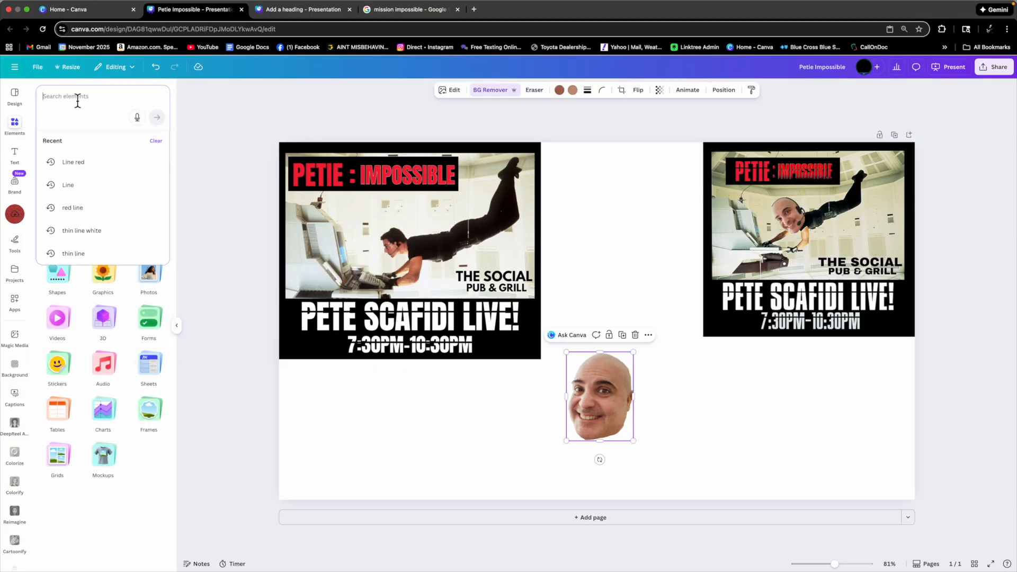
text(headset mic)
key(Return)
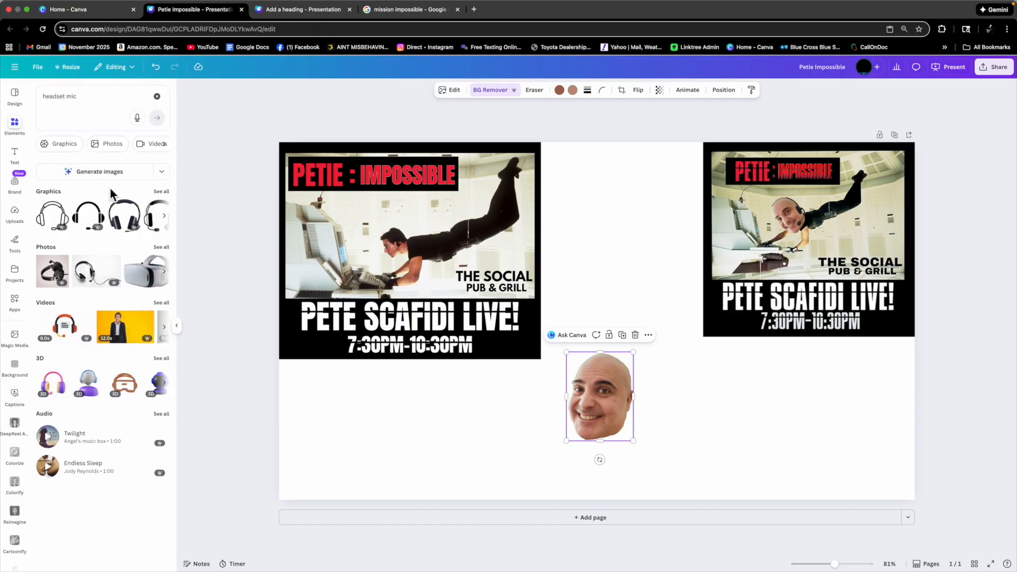
click(157, 96)
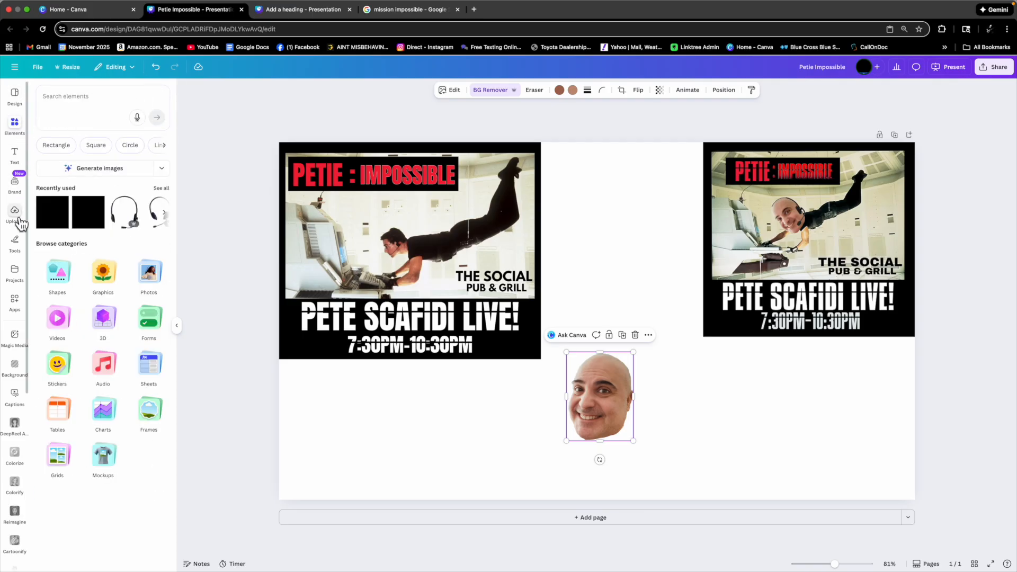
click(124, 211)
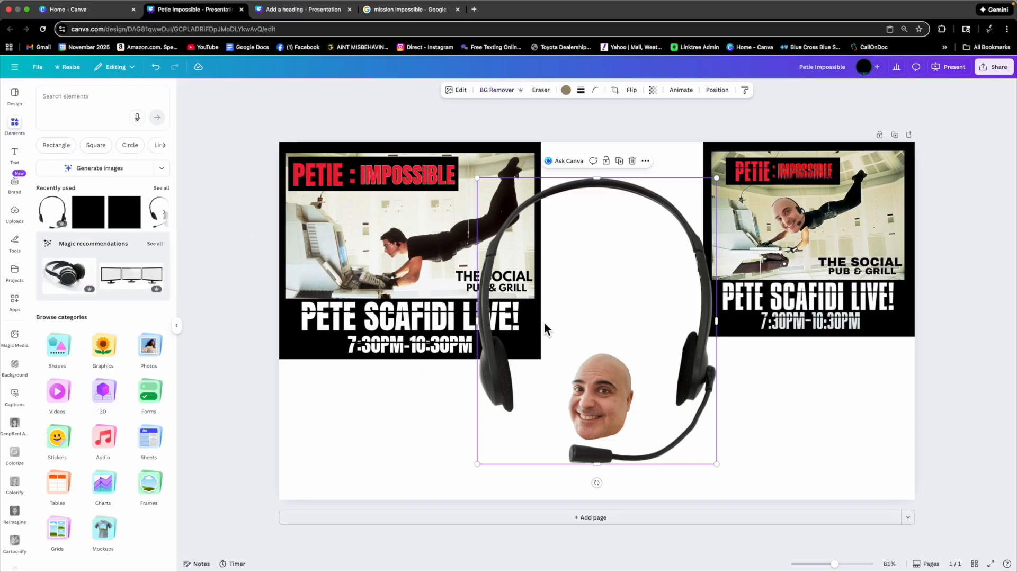
Shrink the headset graphic and place it over the face image.
drag(720, 185, 554, 371)
drag(555, 415, 614, 396)
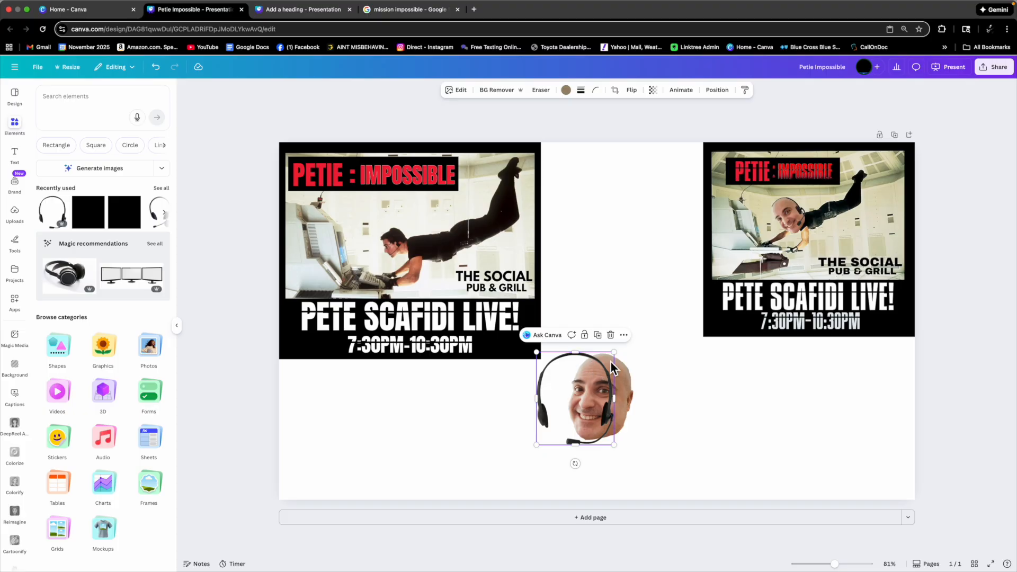
drag(614, 352, 606, 364)
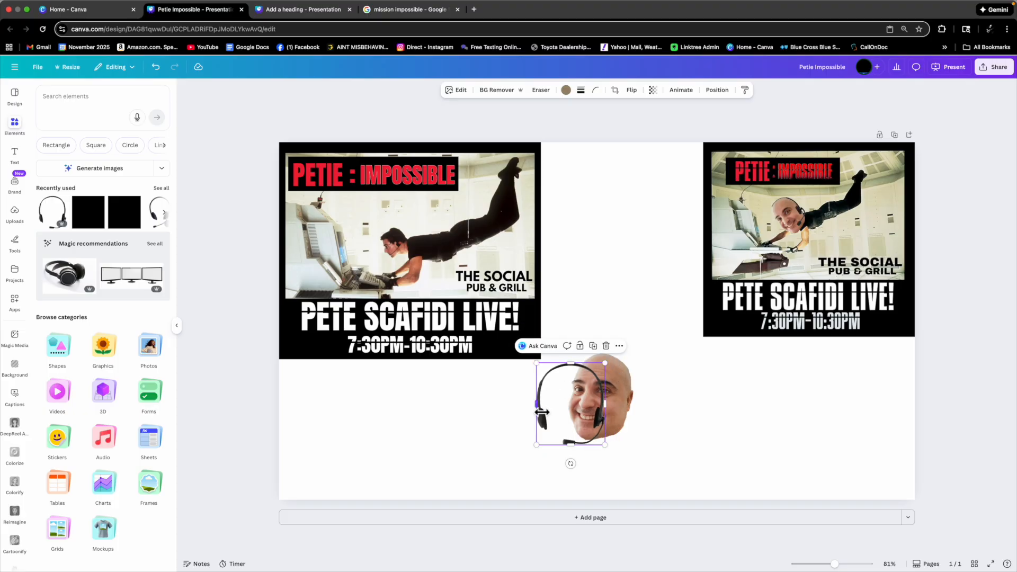
mouse_move(608, 416)
mouse_down()
mouse_move(623, 416)
mouse_move(608, 416)
mouse_up()
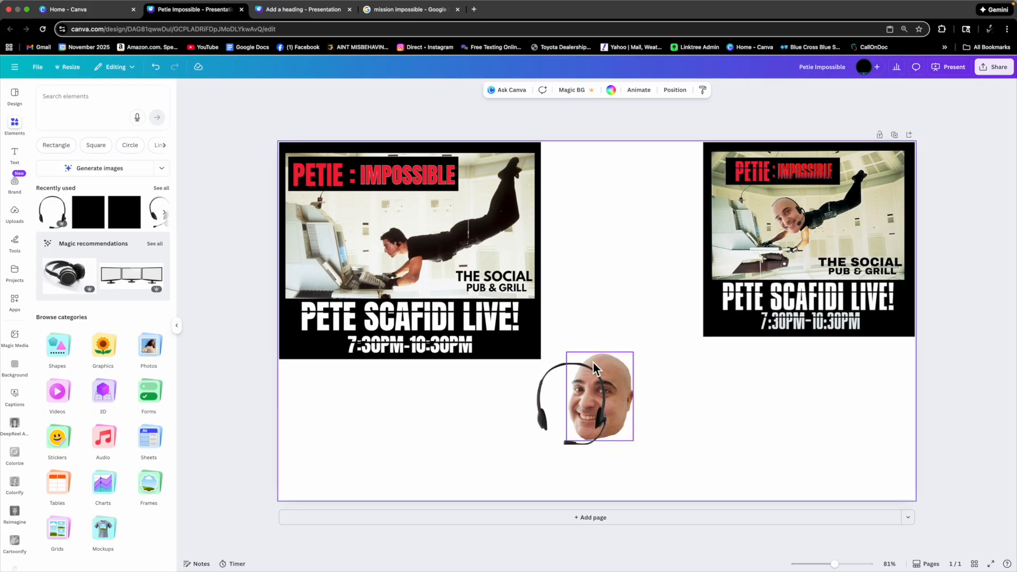
Move the headset graphic over the face cut-out and shrink the face image slightly to fit inside it.
drag(576, 367, 613, 356)
drag(608, 414, 633, 410)
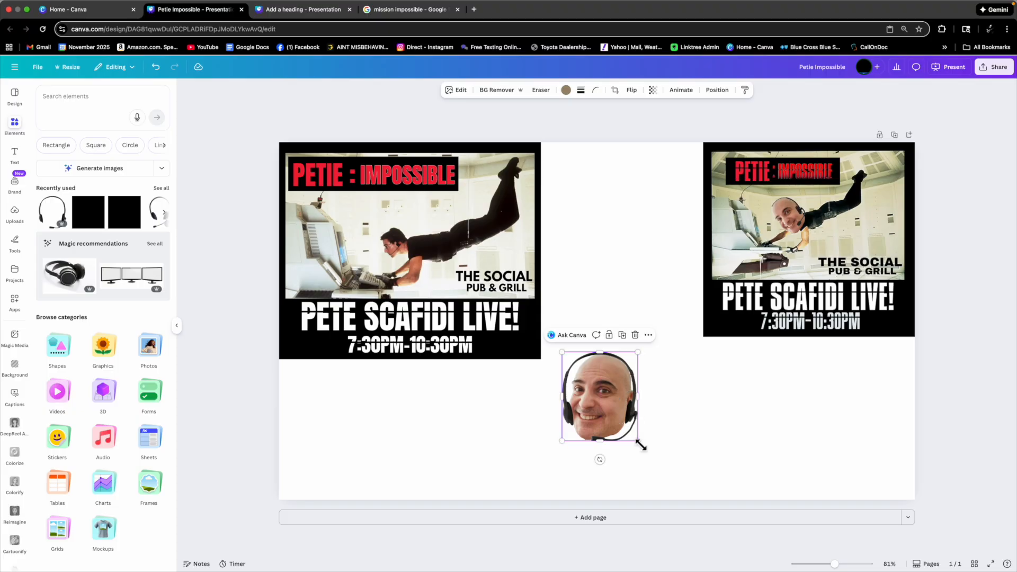
drag(641, 445, 632, 432)
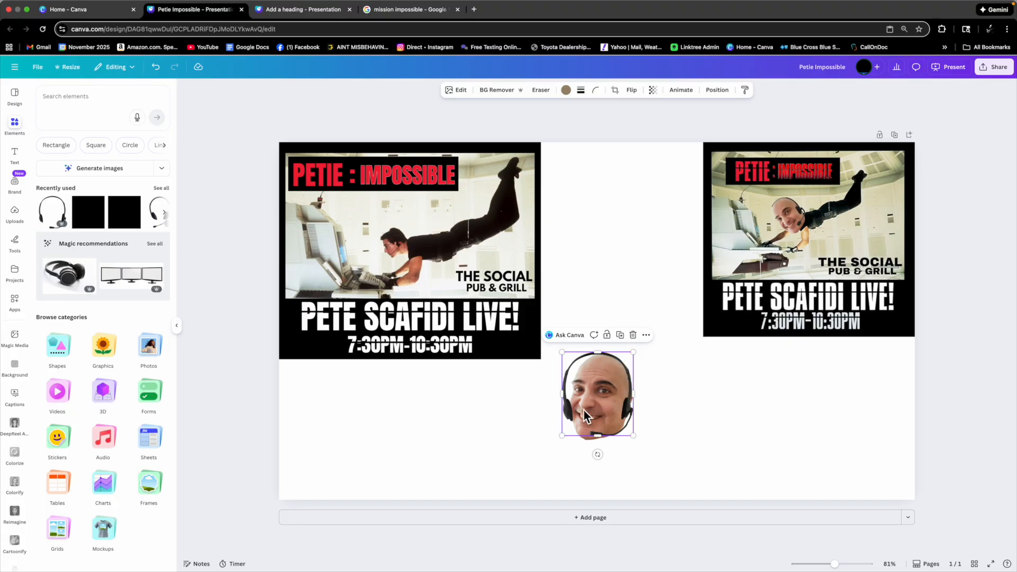
Select the headset graphic and nudge it down and right so it sits on the side of the face.
click(562, 395)
click(563, 395)
drag(568, 400, 593, 401)
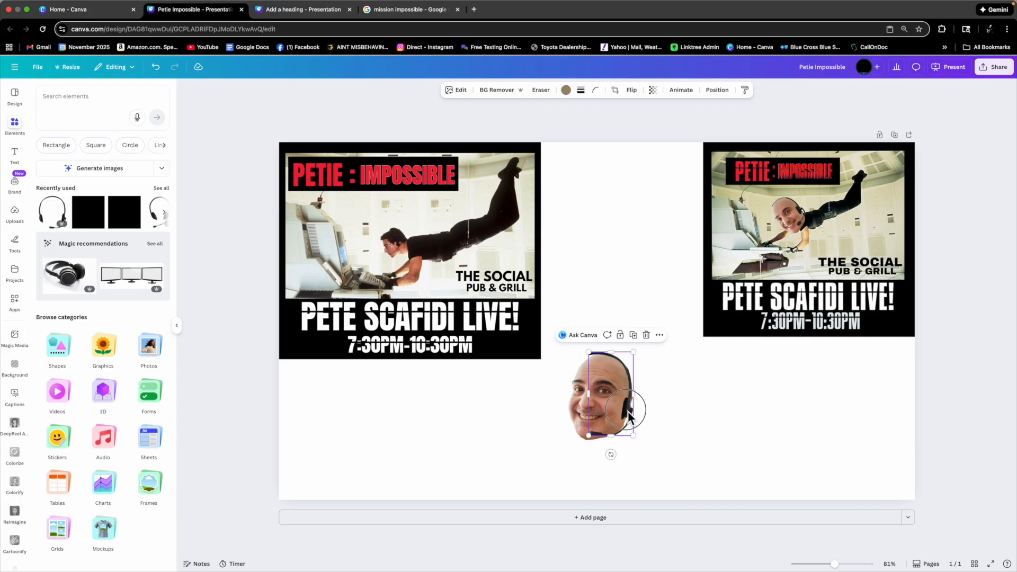
key(Down)
key(Down)
key(Down)
key(Down)
key(Right)
key(Right)
key(Right)
key(Right)
key(Right)
key(Right)
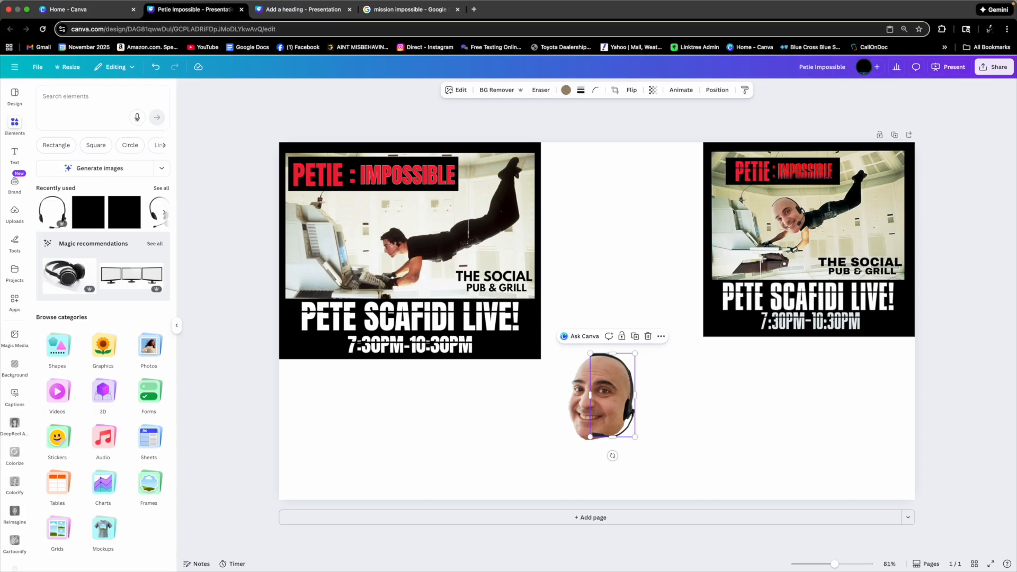
Select both the face and headset, group them, and shrink the group slightly.
click(646, 382)
drag(585, 329, 655, 444)
key(super+g)
drag(635, 354, 618, 375)
drag(606, 421, 625, 388)
Select the movie still image inside the flyer and open its Magic Eraser tool in brush mode.
click(410, 258)
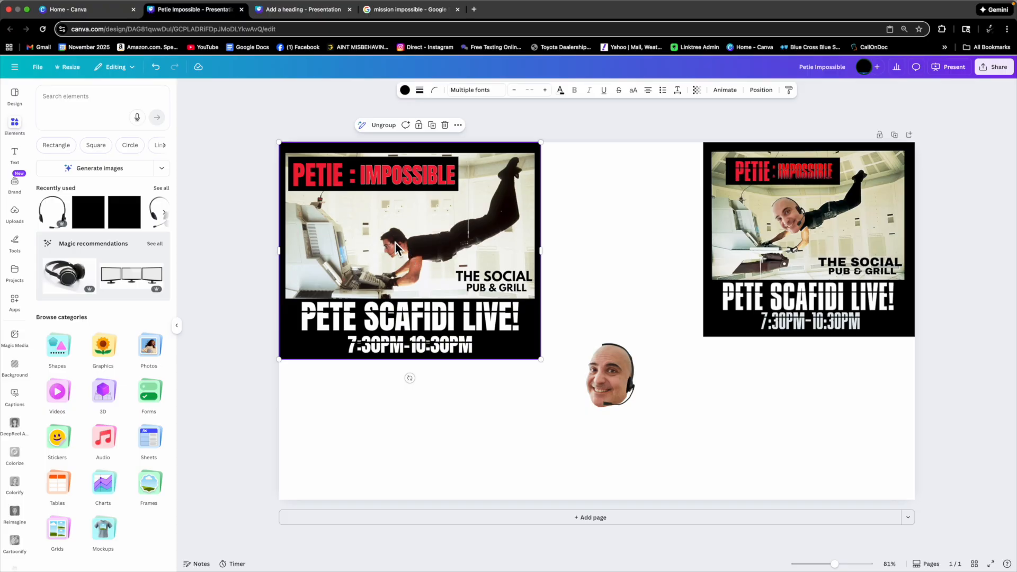
click(396, 244)
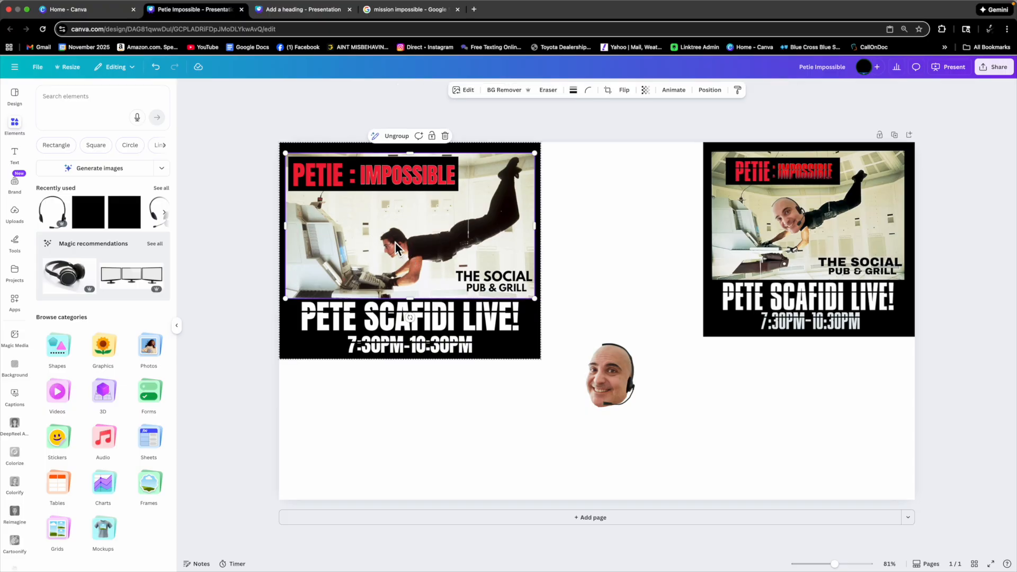
click(466, 91)
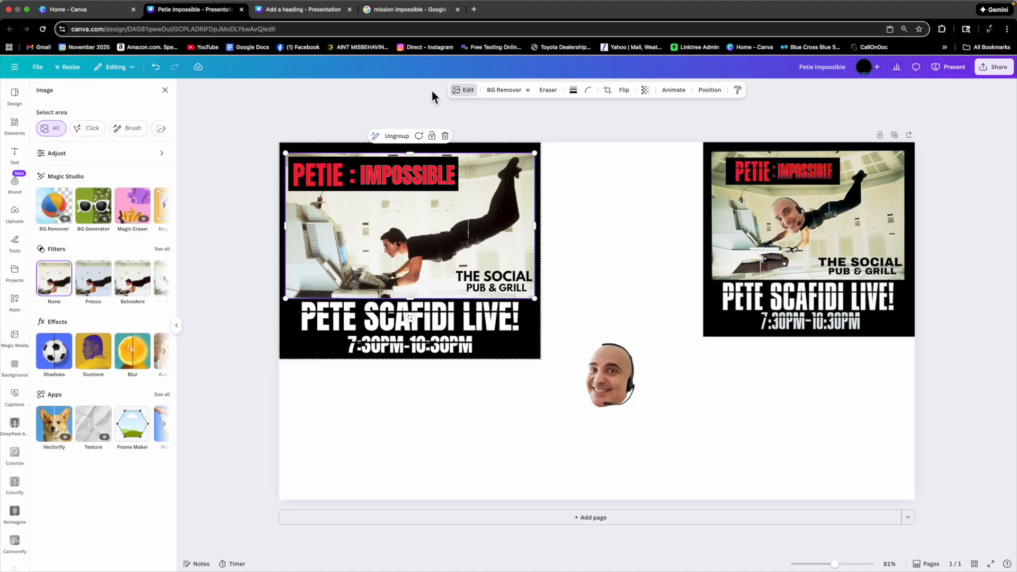
scroll(127, 217, right, 2)
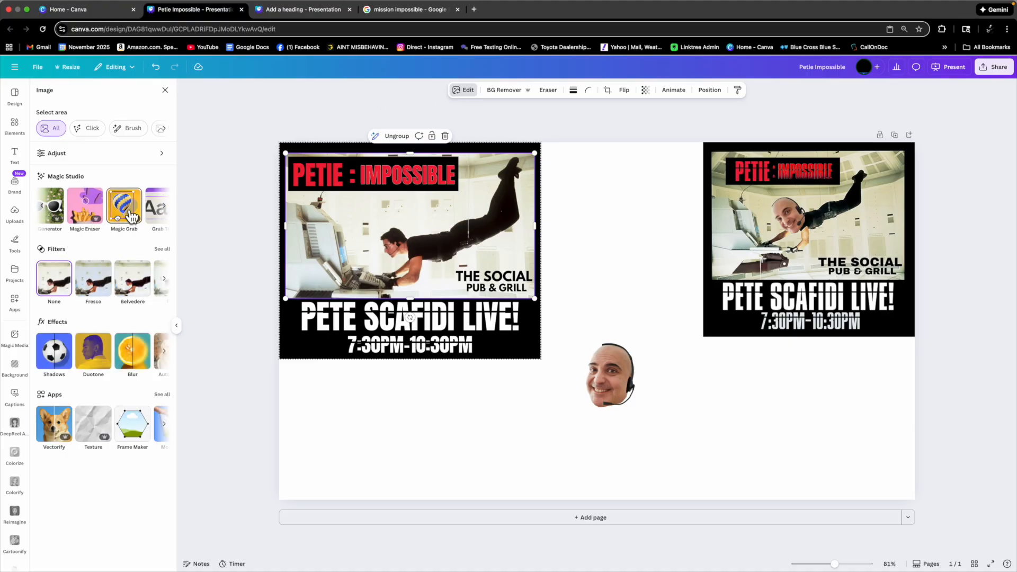
scroll(136, 216, right, 2)
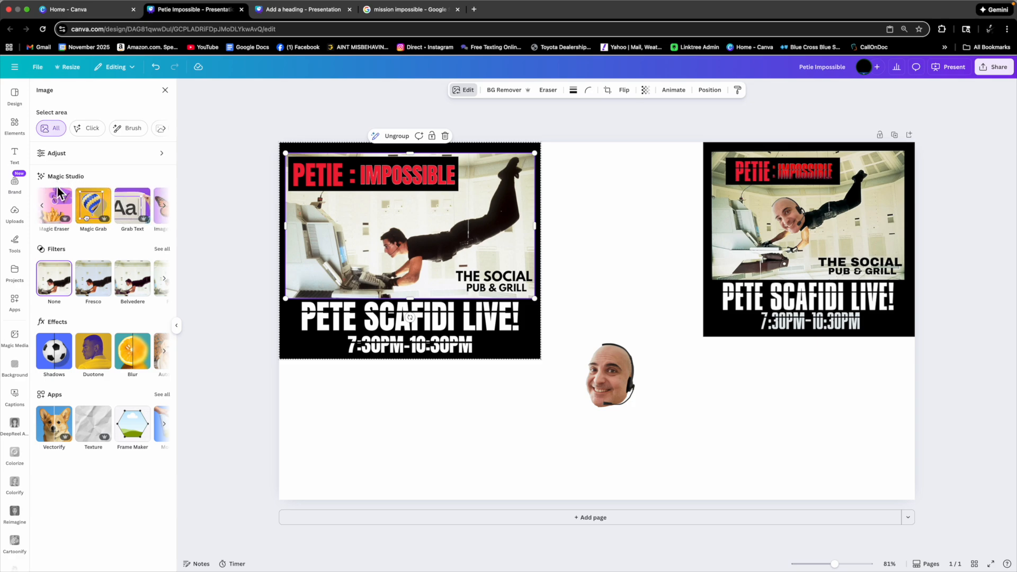
scroll(69, 207, left, 2)
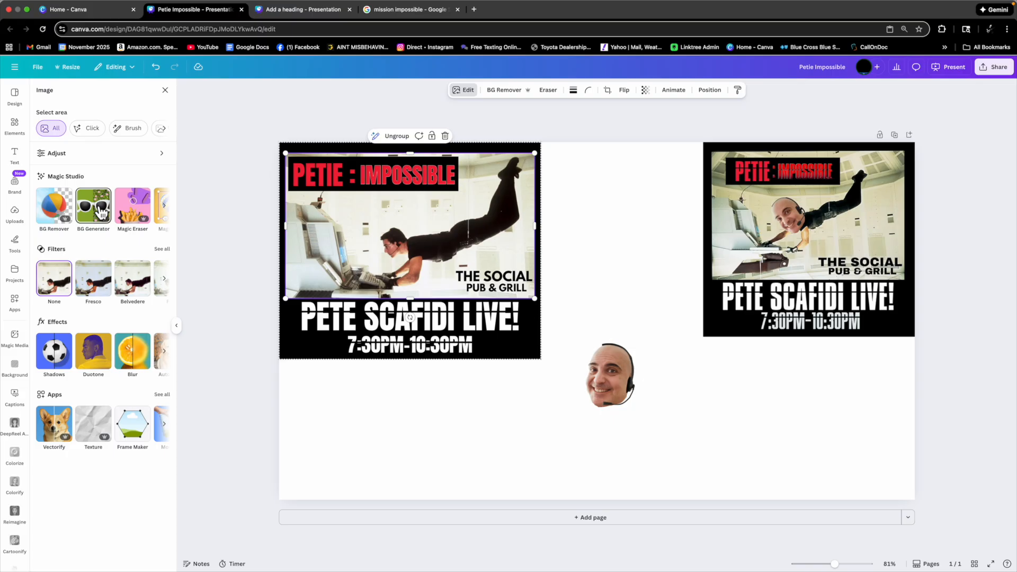
scroll(80, 207, right, 2)
scroll(98, 211, right, 2)
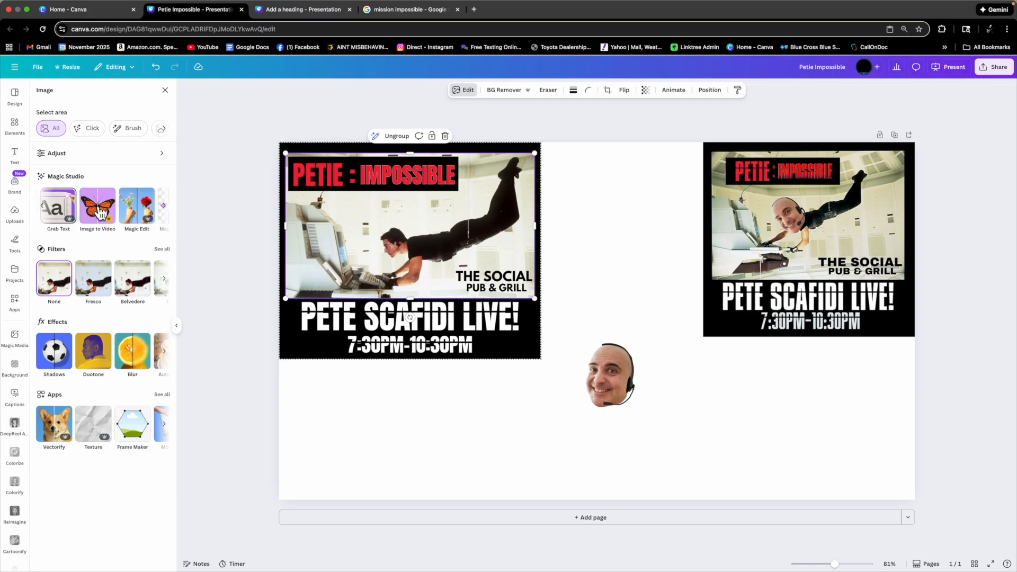
scroll(82, 212, left, 2)
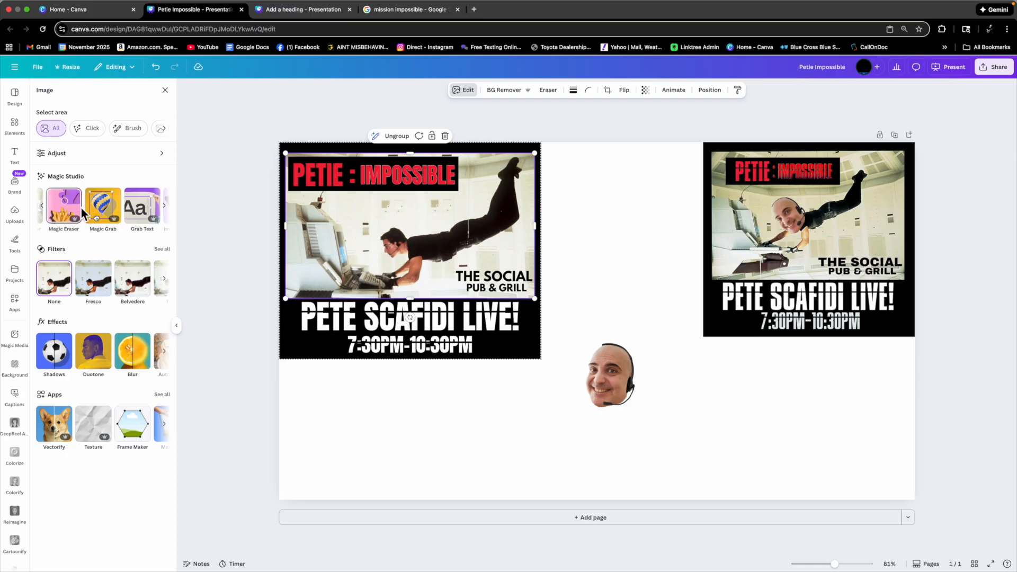
click(58, 204)
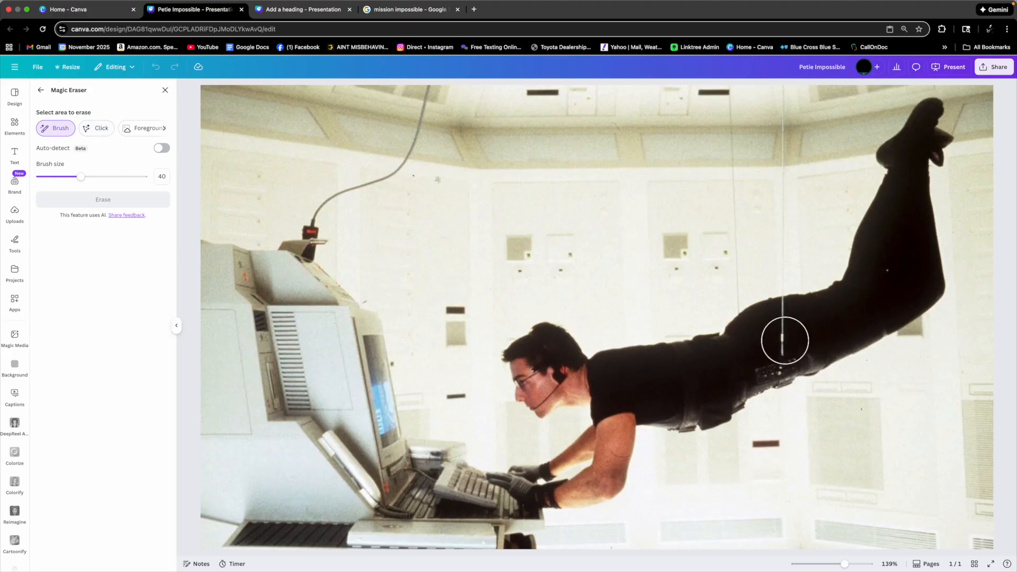
click(103, 136)
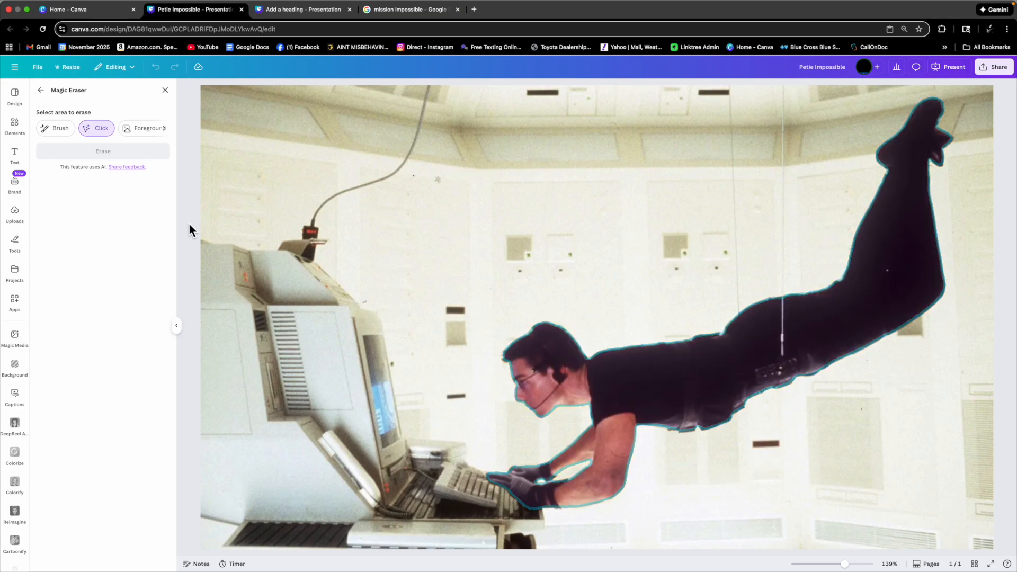
click(61, 128)
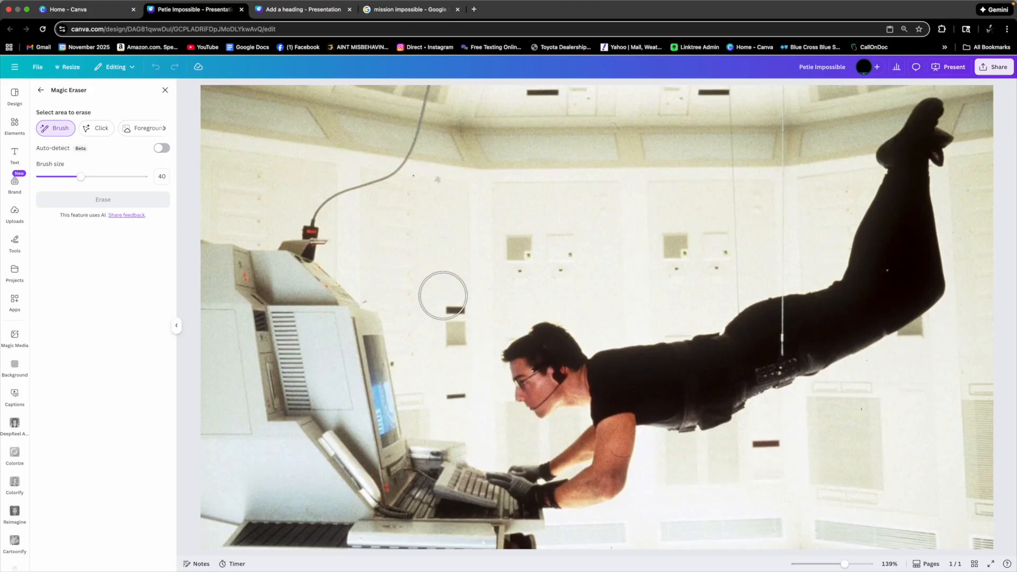
Brush over the actor's head and a small dark wall mark, erase them with Magic Eraser, and close the tool.
mouse_move(544, 339)
mouse_down()
mouse_move(534, 396)
mouse_move(546, 400)
mouse_move(562, 351)
mouse_move(561, 402)
mouse_up()
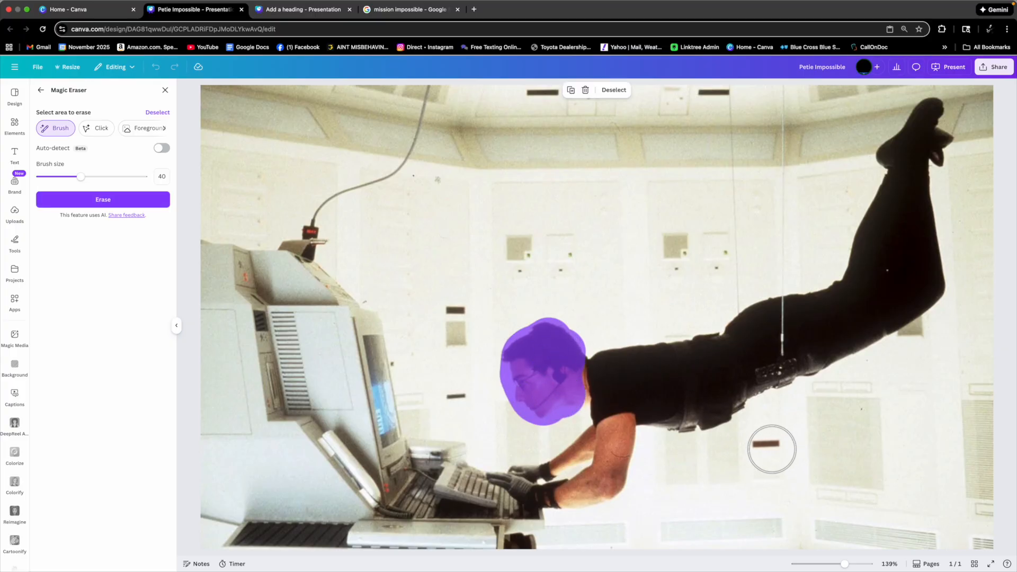
click(767, 447)
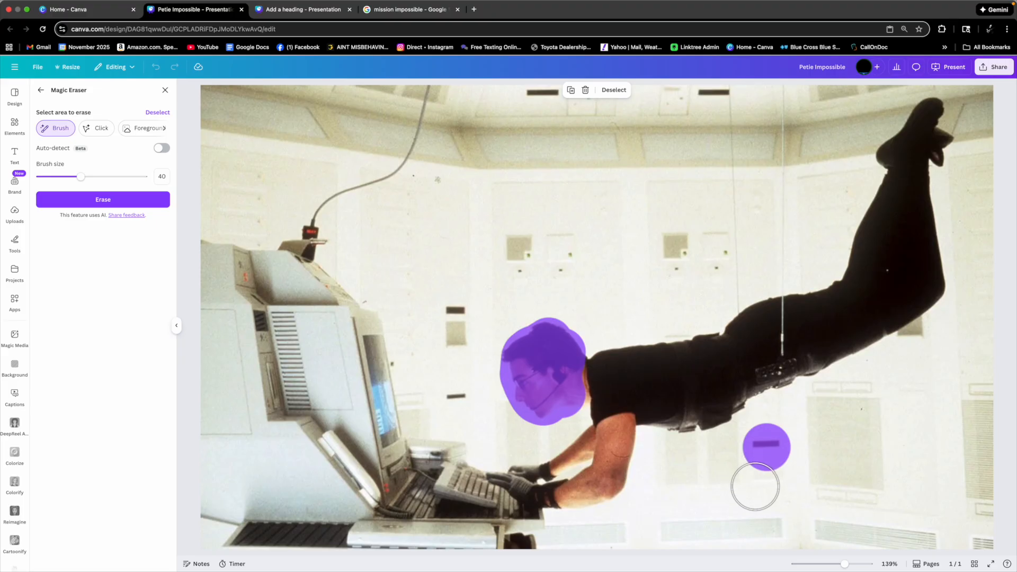
click(95, 205)
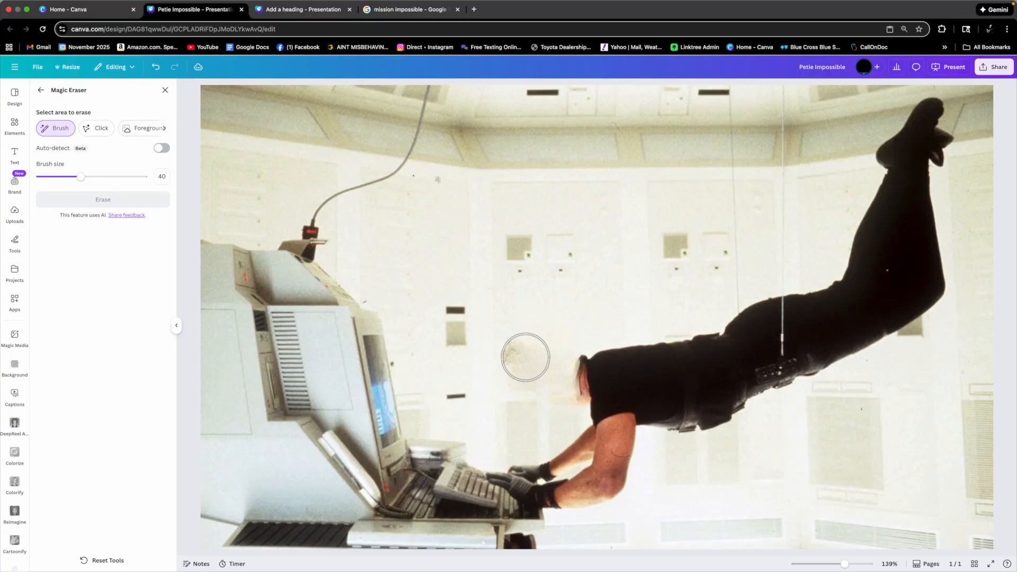
click(520, 358)
mouse_move(521, 358)
mouse_down()
mouse_move(519, 371)
mouse_move(535, 356)
mouse_up()
click(76, 206)
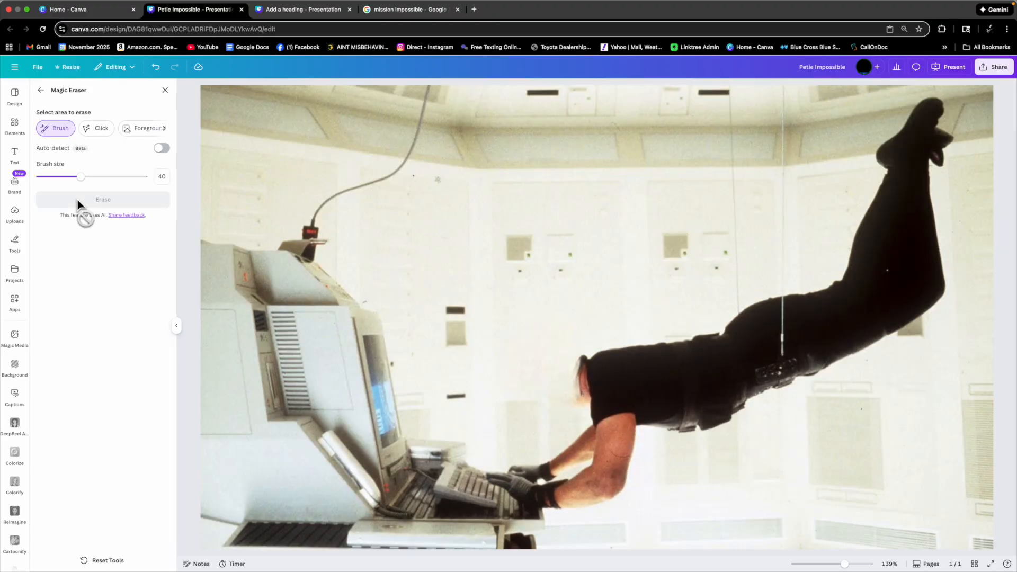
click(165, 90)
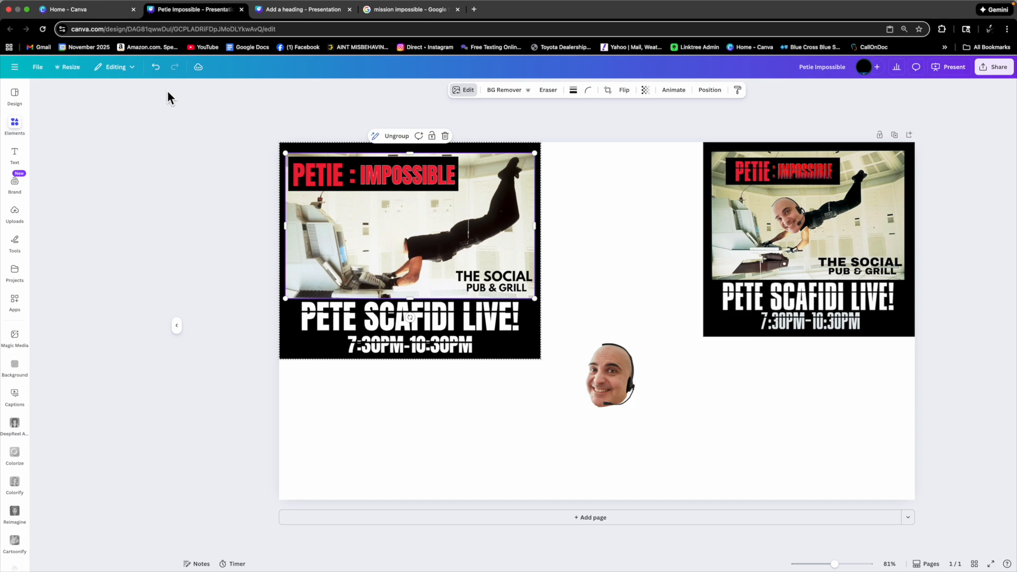
Move the face-and-headset group onto the actor's body where the head was and rotate it to fit.
click(621, 370)
drag(621, 370, 416, 293)
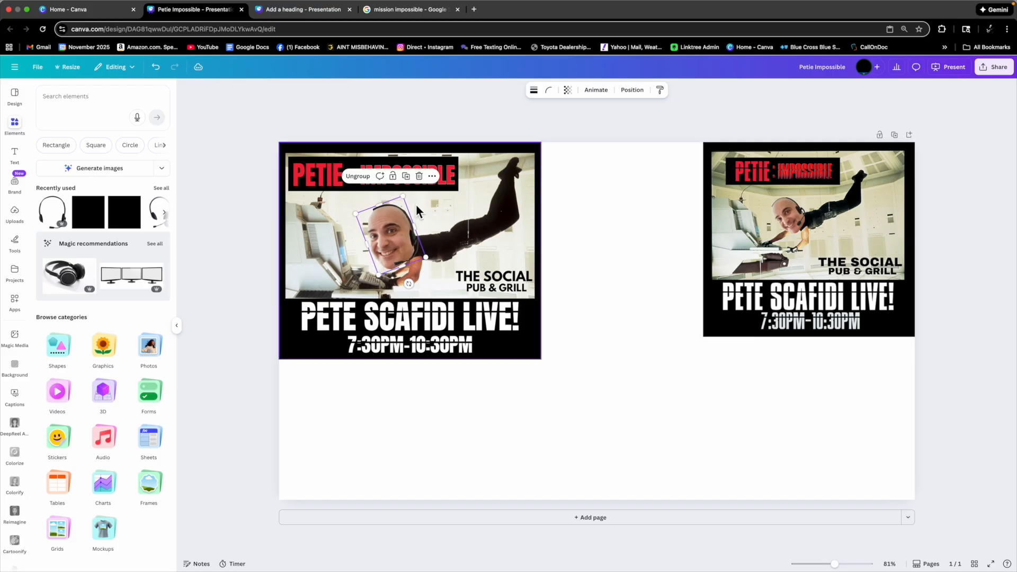
drag(407, 200, 399, 230)
click(600, 213)
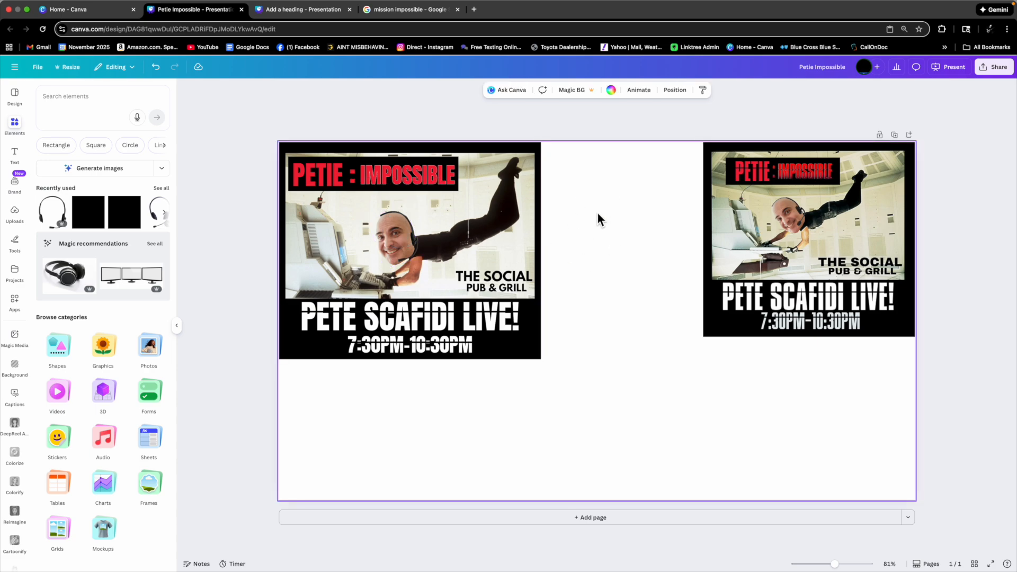
drag(261, 125, 553, 387)
click(599, 213)
drag(521, 225, 571, 233)
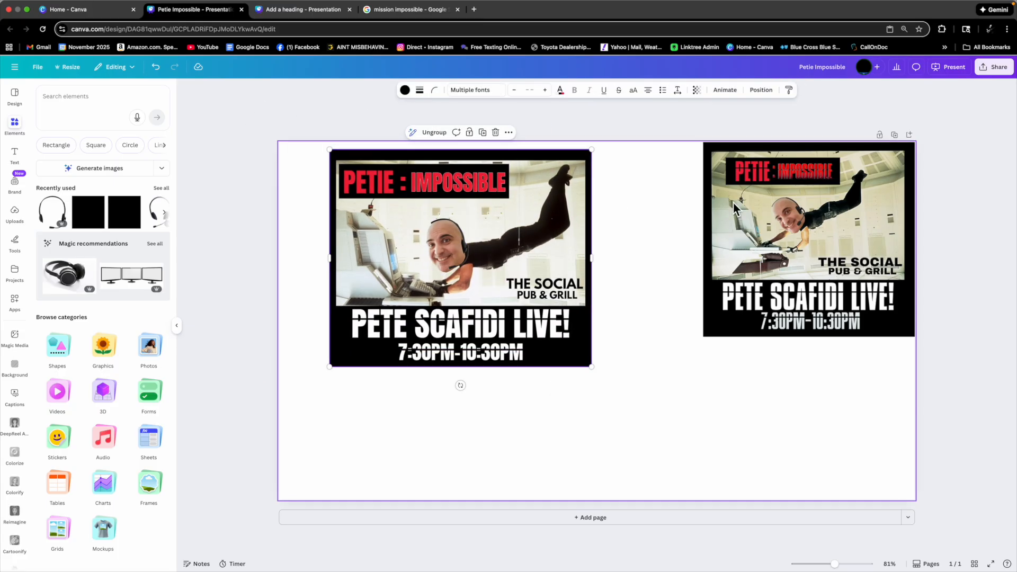
click(566, 259)
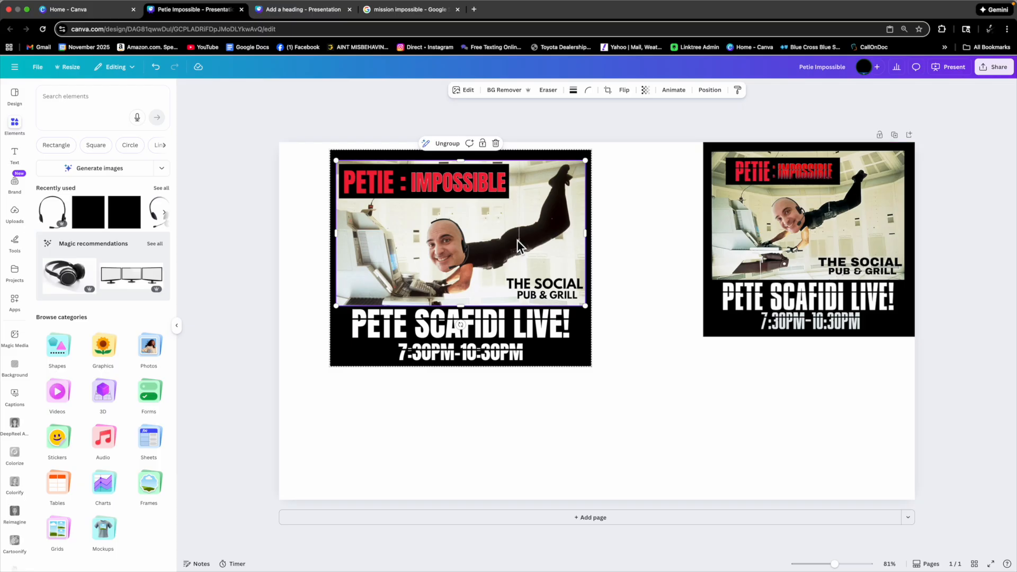
click(496, 286)
click(467, 91)
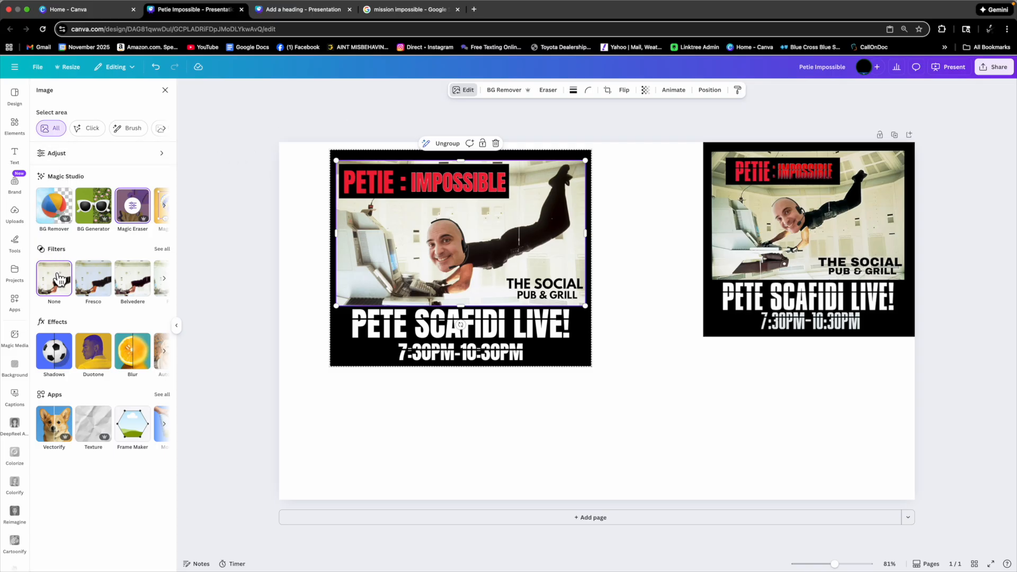
scroll(84, 279, right, 5)
scroll(109, 286, left, 5)
click(64, 155)
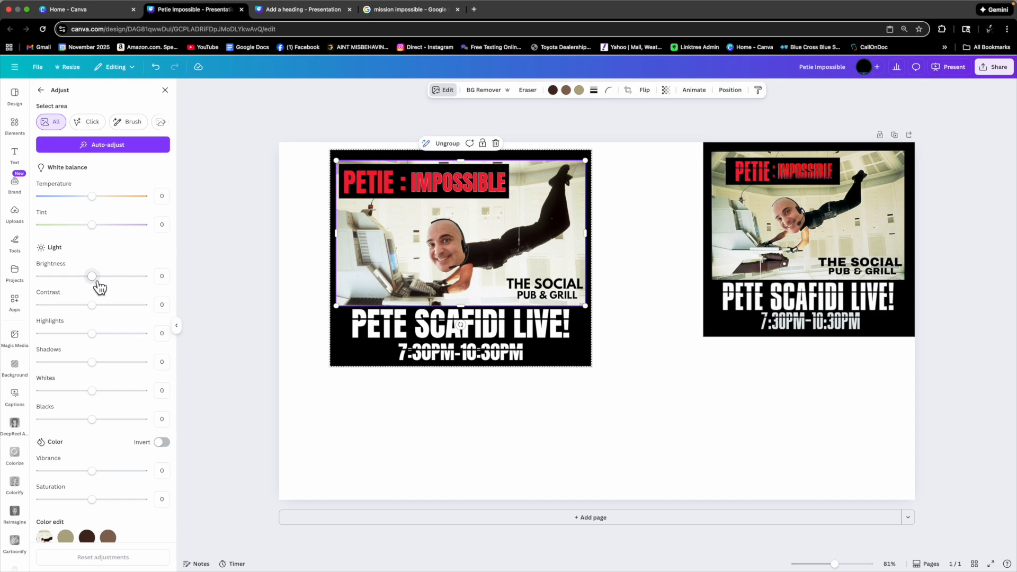
mouse_move(100, 286)
mouse_down()
mouse_move(54, 279)
mouse_move(91, 282)
mouse_up()
click(645, 268)
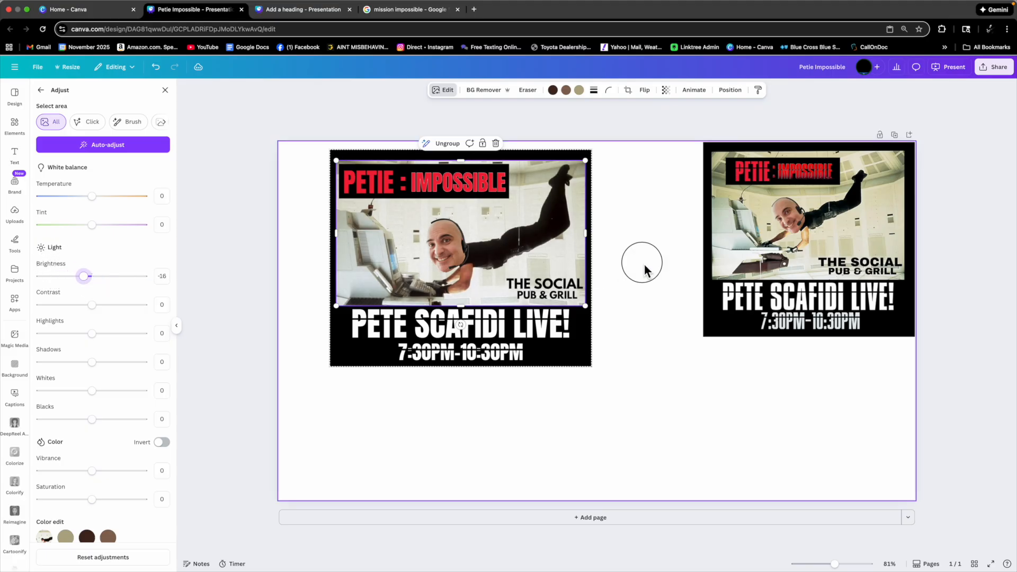
Delete the reference flyer on the right side of the page.
click(751, 246)
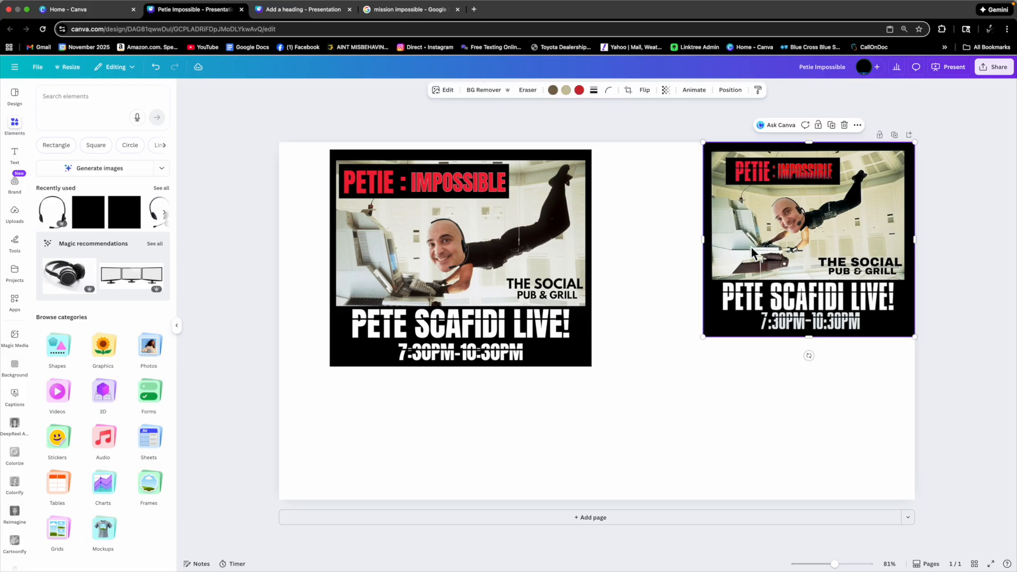
key(Delete)
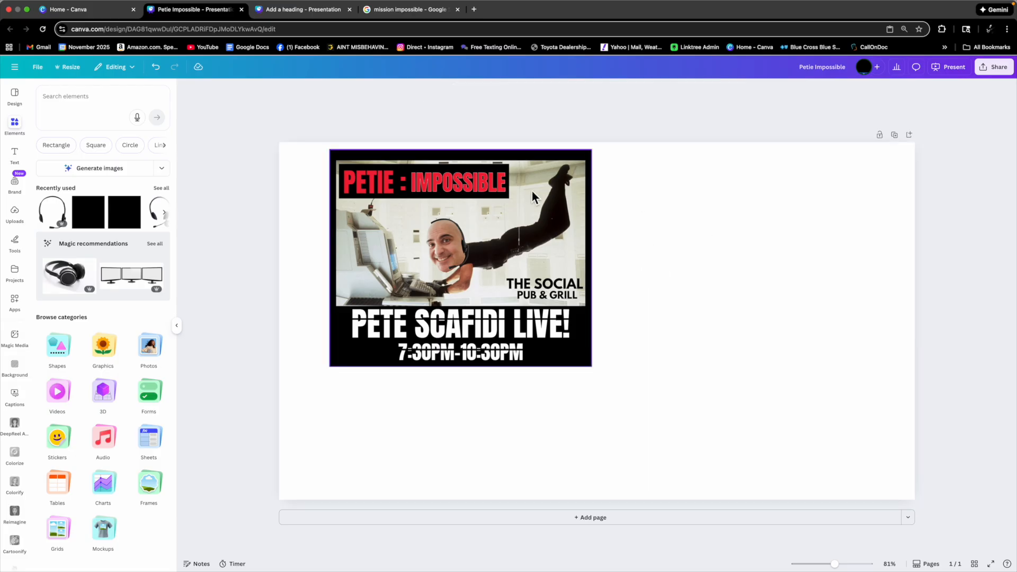
Move the flyer to the page's top-left corner and enlarge it to about 1303 × 1080 px to fill the page height.
drag(567, 198, 522, 194)
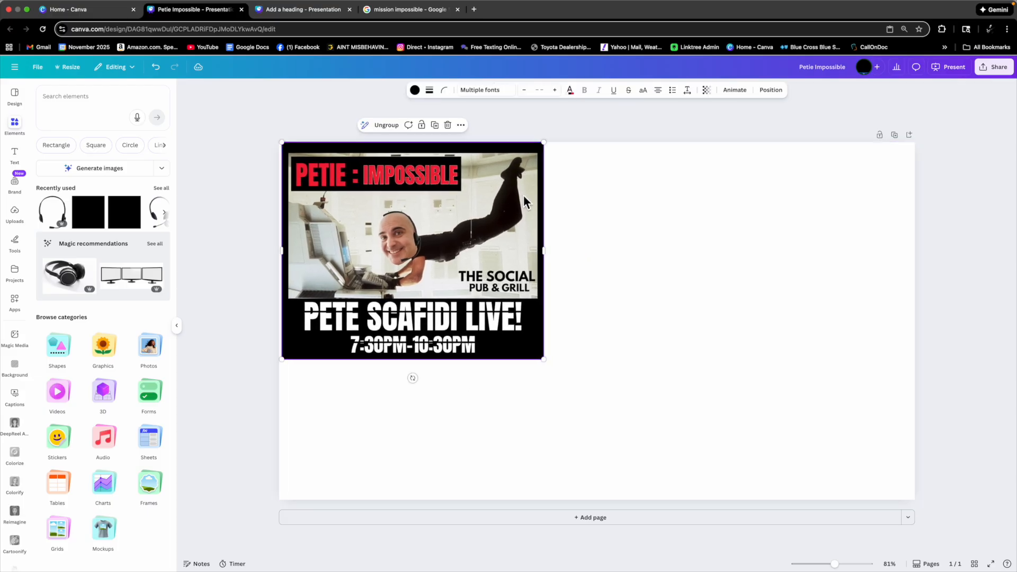
drag(523, 309, 522, 308)
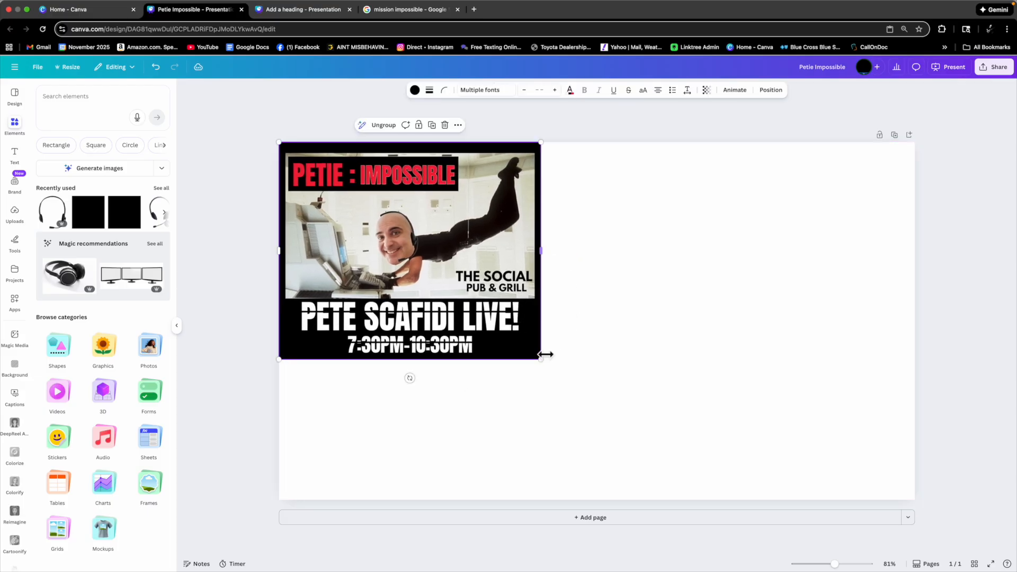
drag(544, 363, 710, 513)
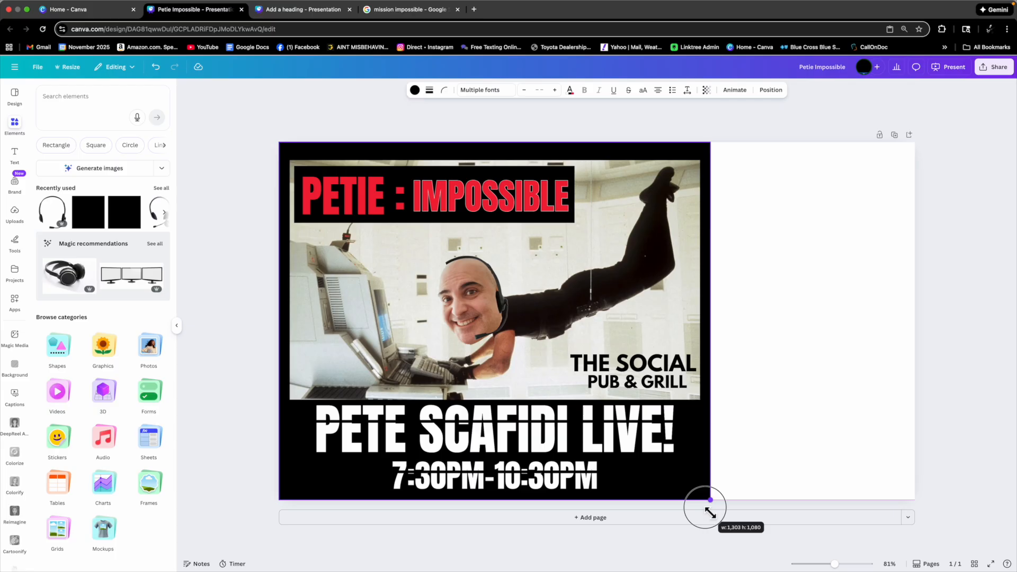
drag(710, 513, 708, 506)
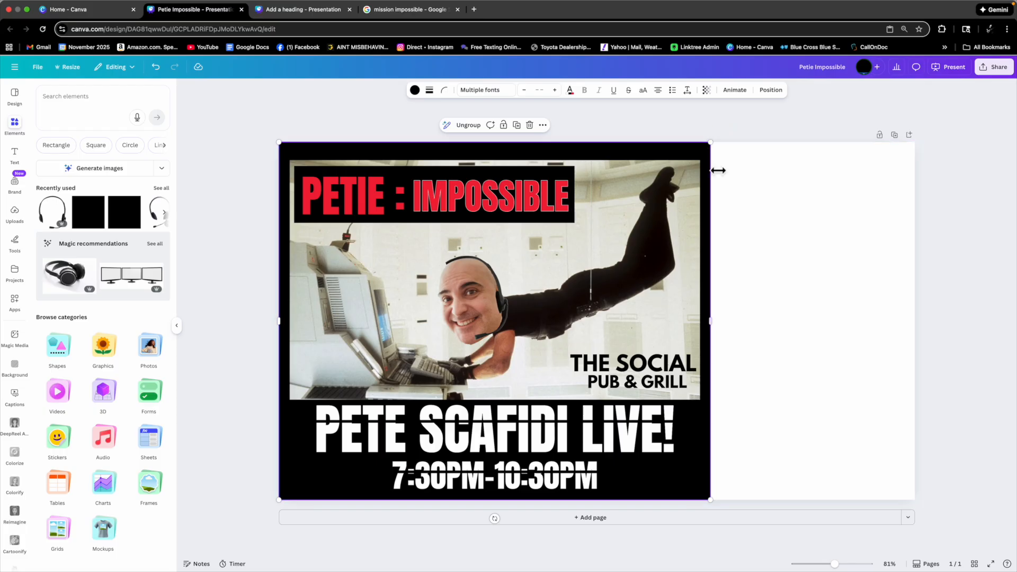
click(776, 99)
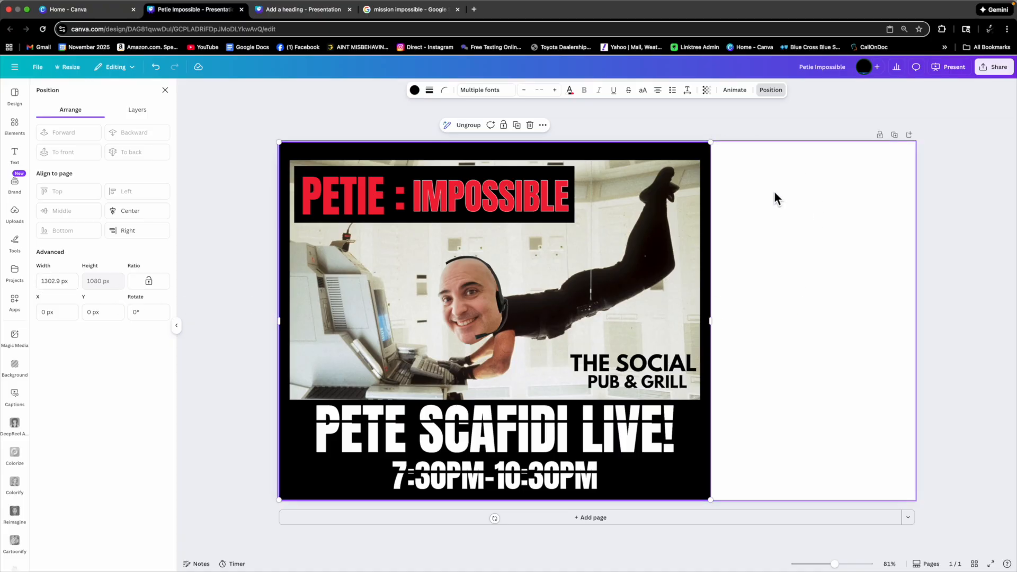
click(875, 279)
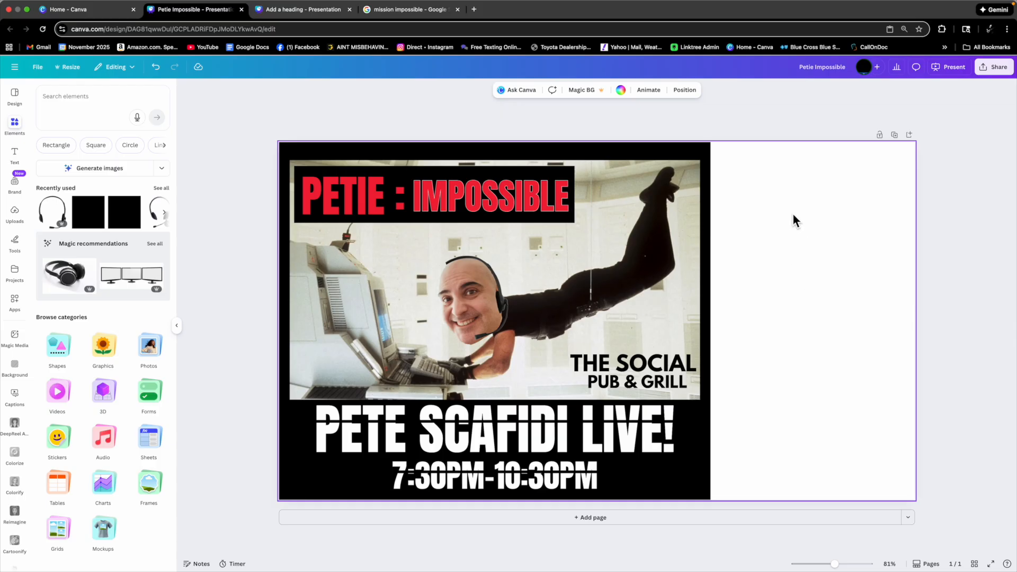
Copy and resize the design to a custom 1302 × 1080 px size, then open the resized copy.
click(689, 213)
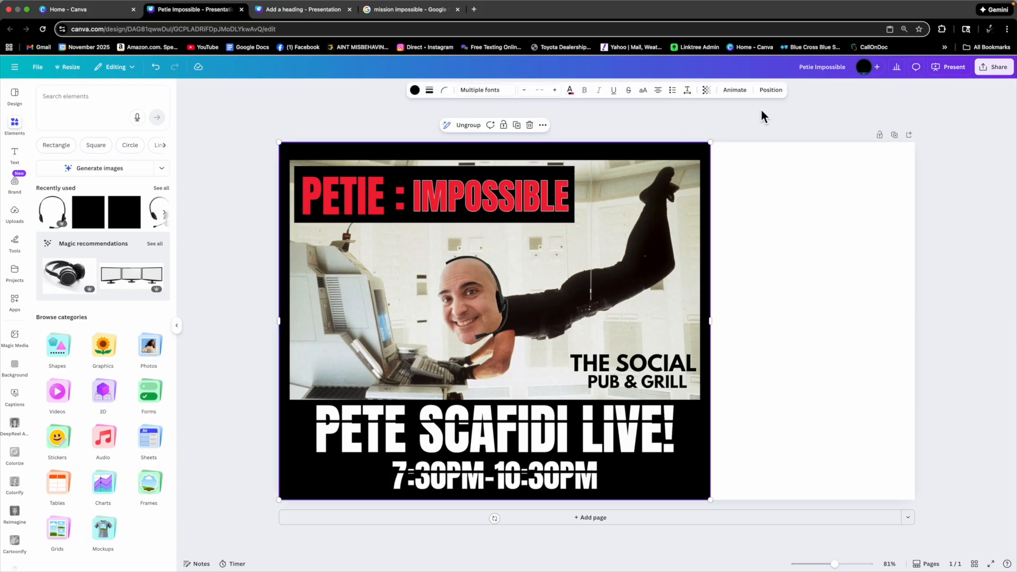
click(773, 91)
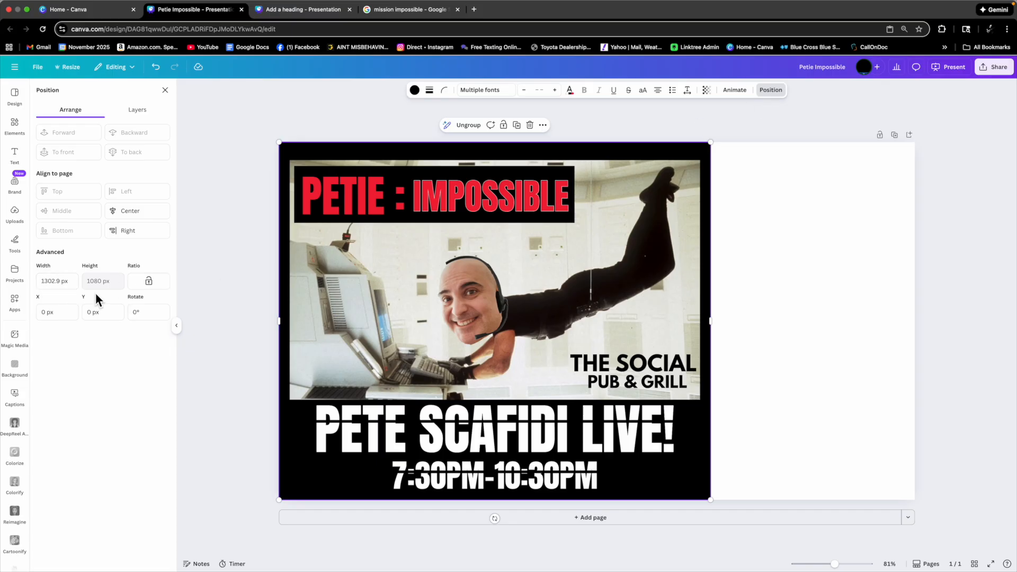
click(73, 74)
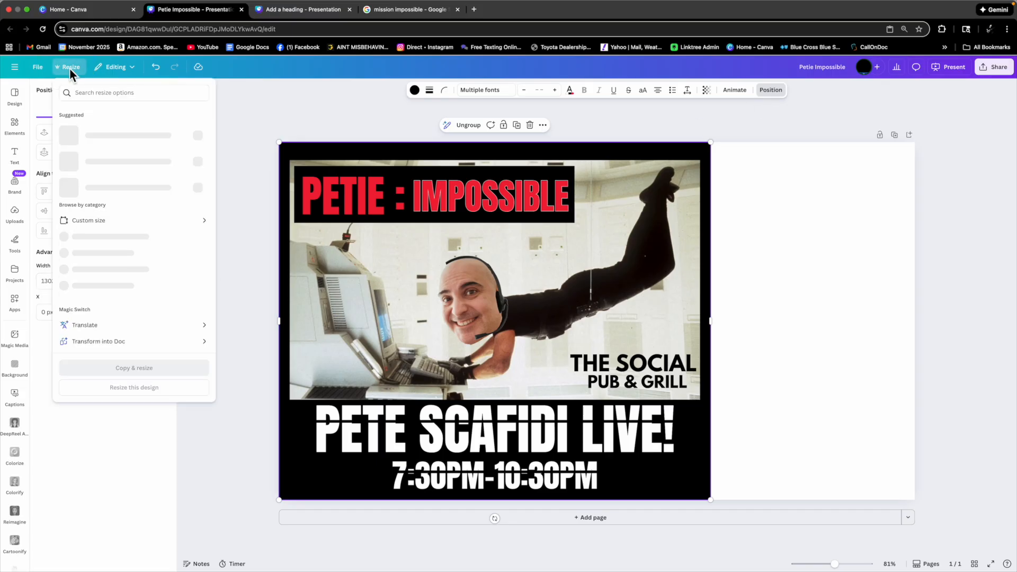
click(93, 222)
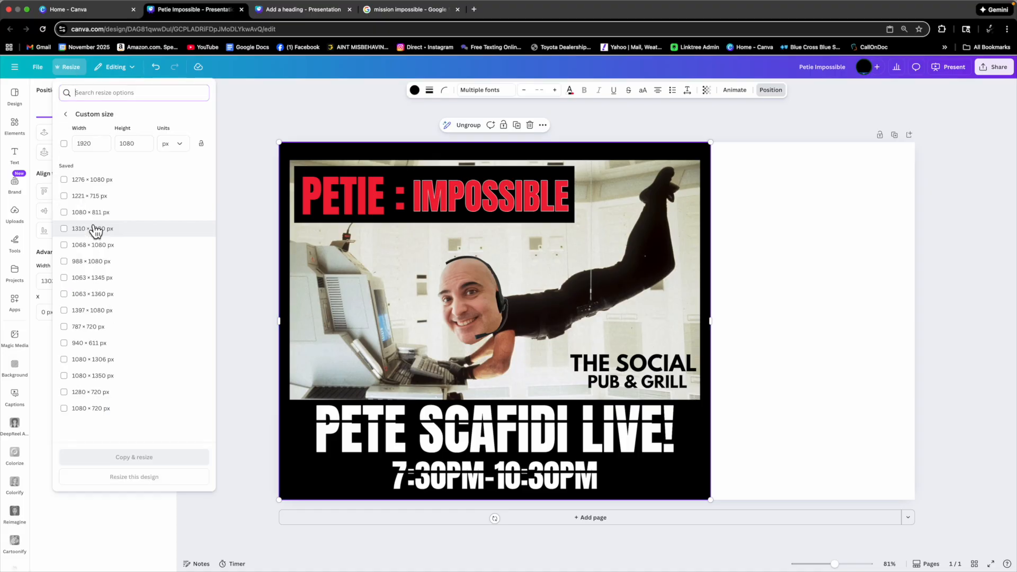
click(86, 144)
text(130)
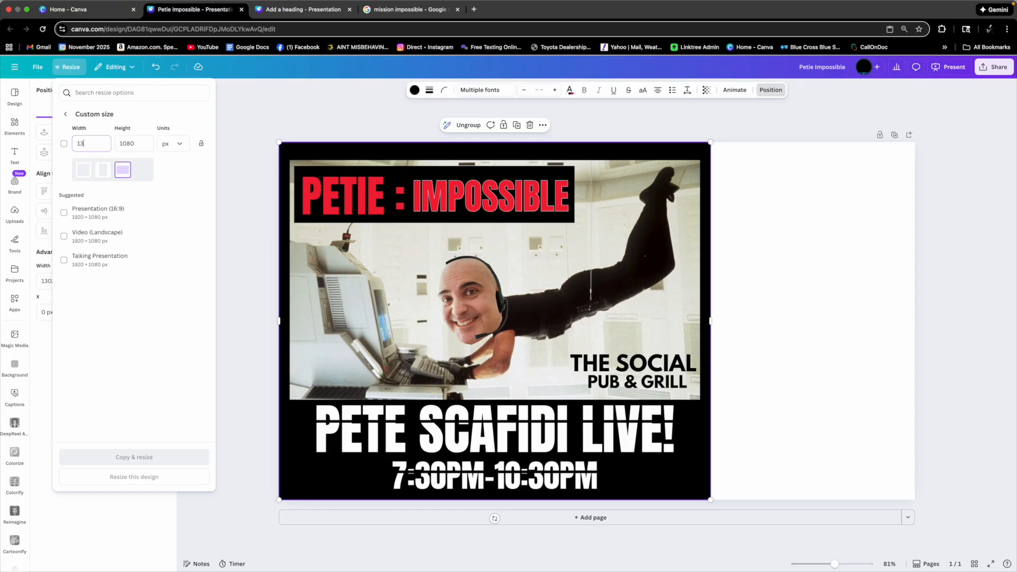
click(182, 171)
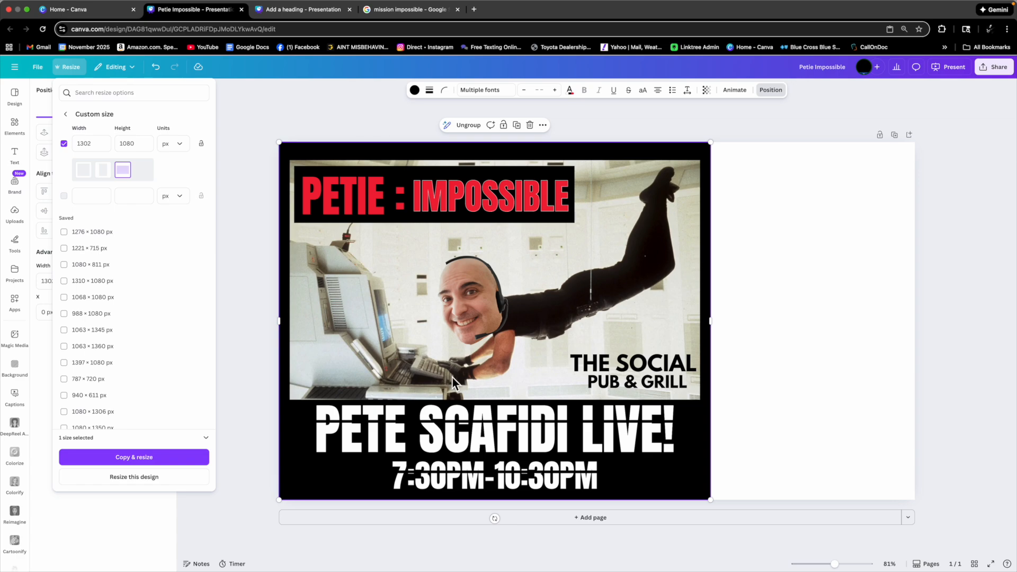
click(131, 459)
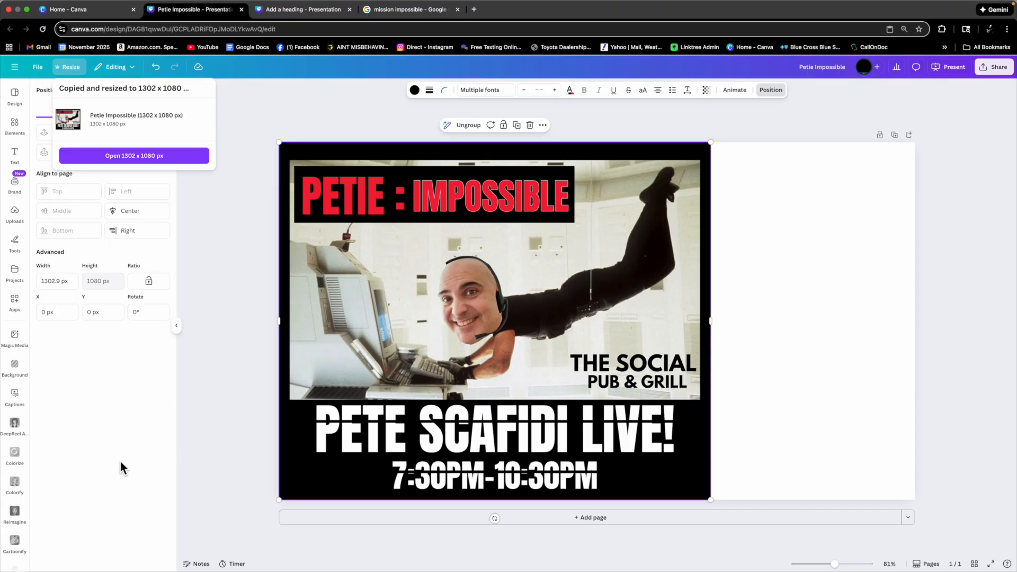
click(119, 157)
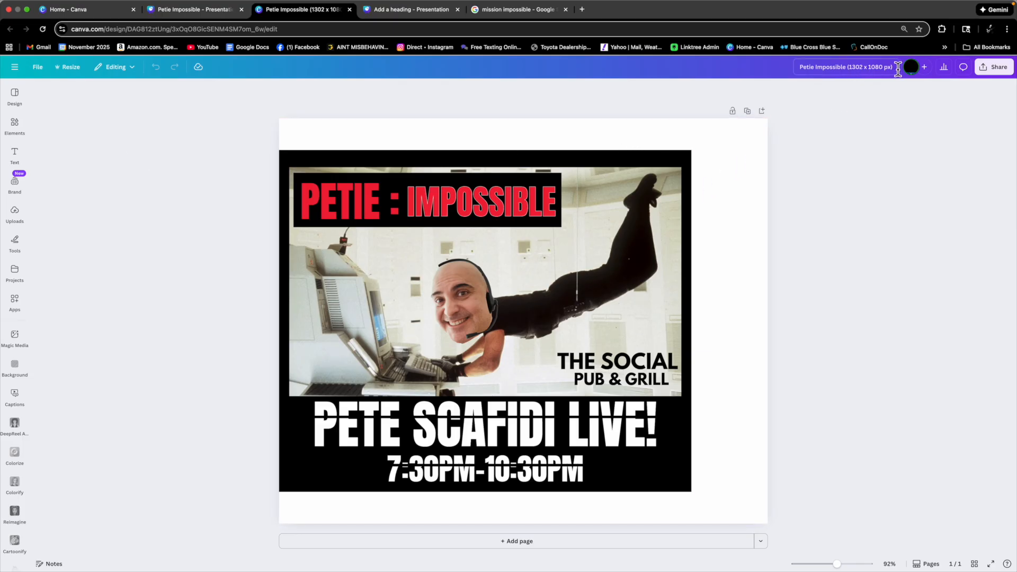
Move the flyer to the page's top edge and enlarge it from its corner to fill the whole page.
drag(643, 199, 650, 172)
drag(692, 460, 780, 523)
click(822, 185)
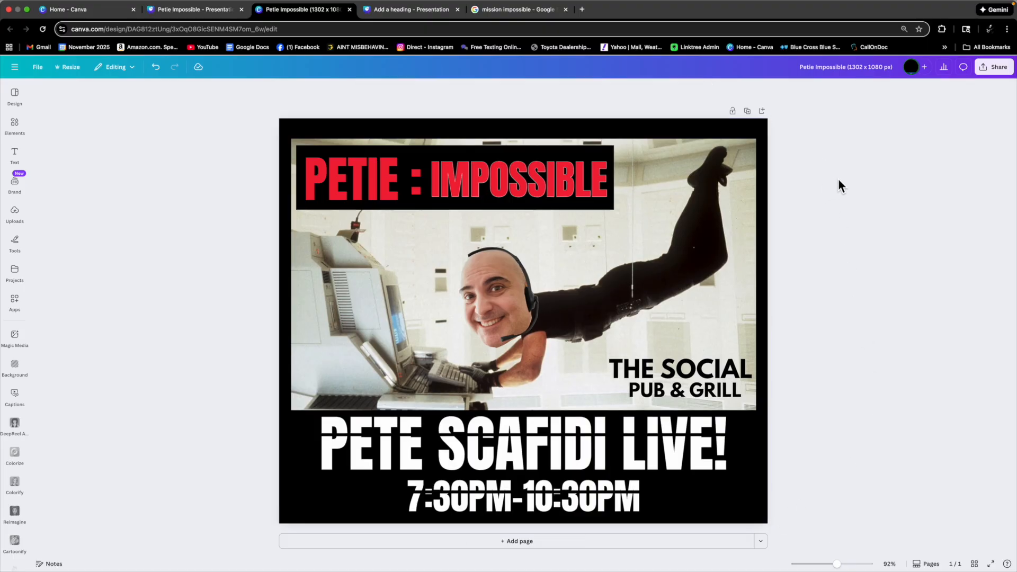
Open the design's download settings and keep PNG as the file type.
click(991, 68)
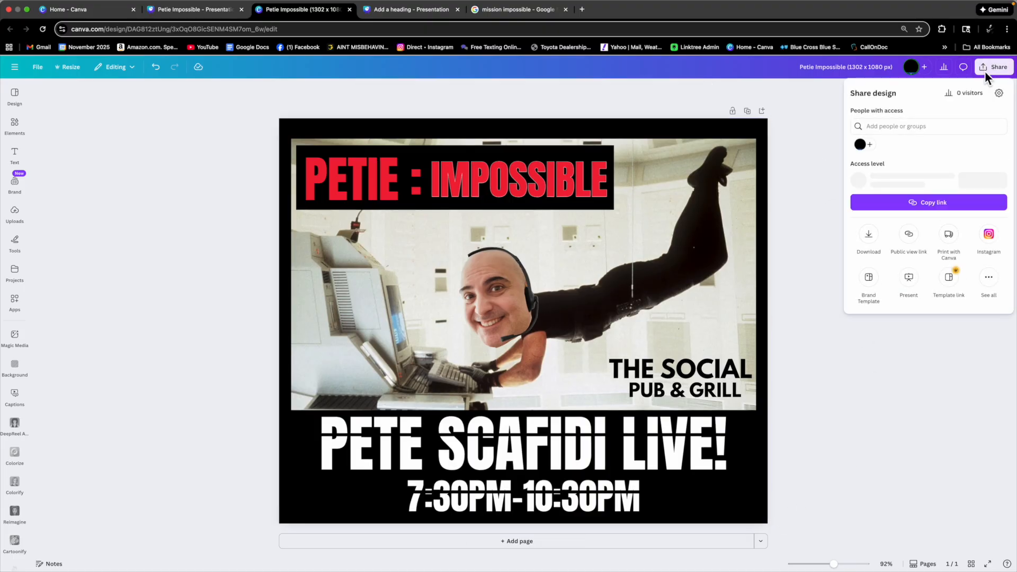
click(869, 237)
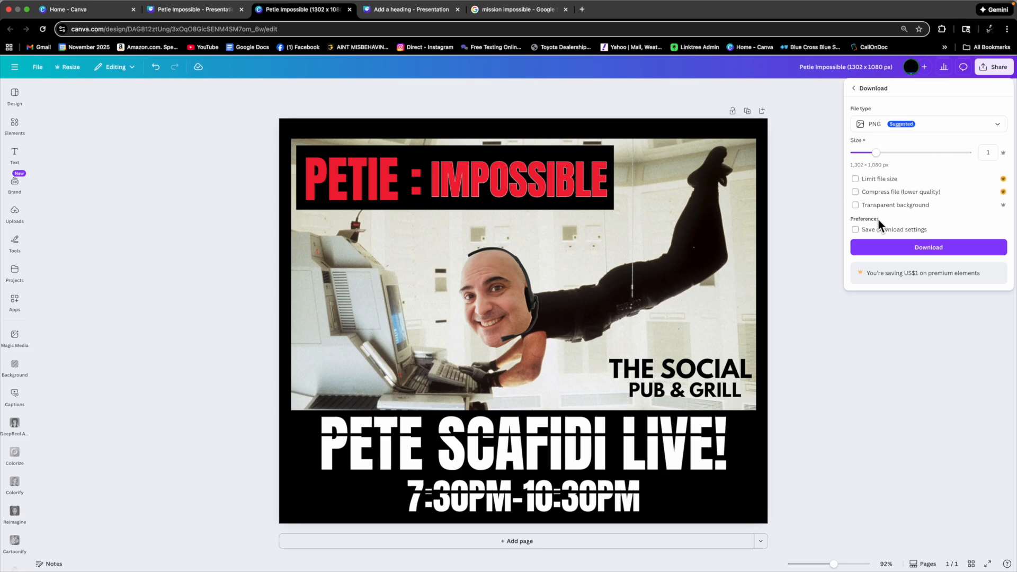
click(875, 131)
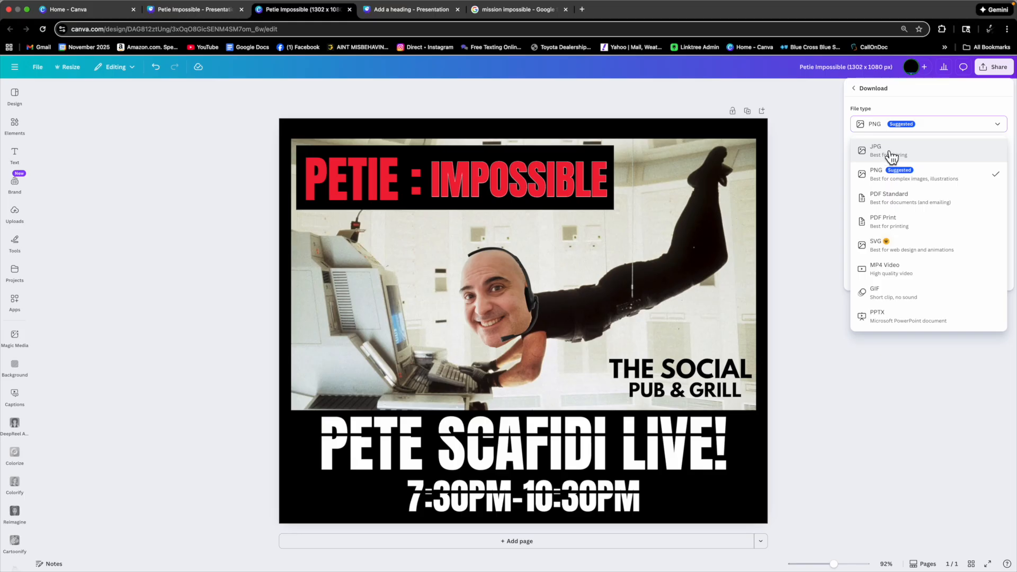
click(872, 183)
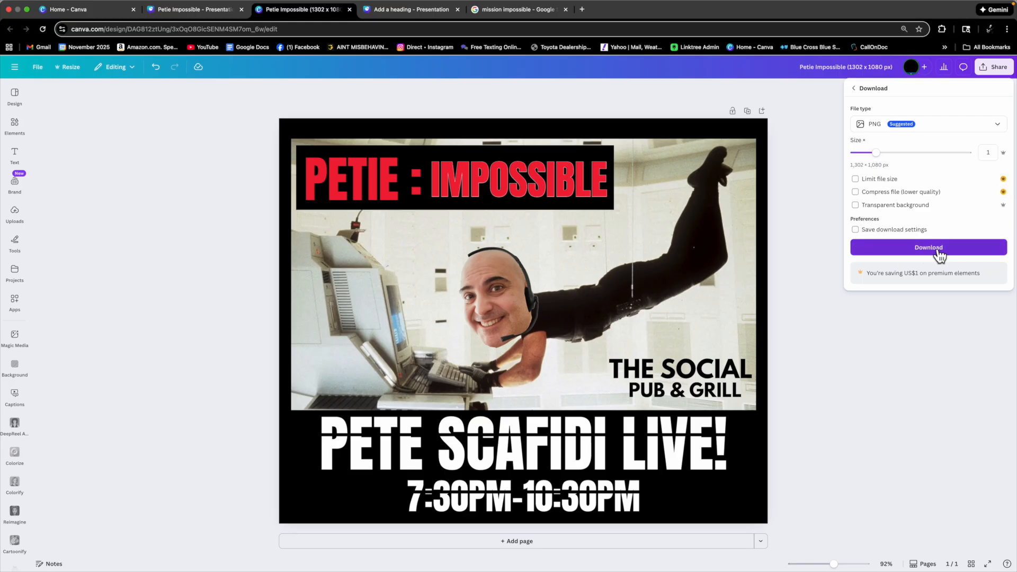